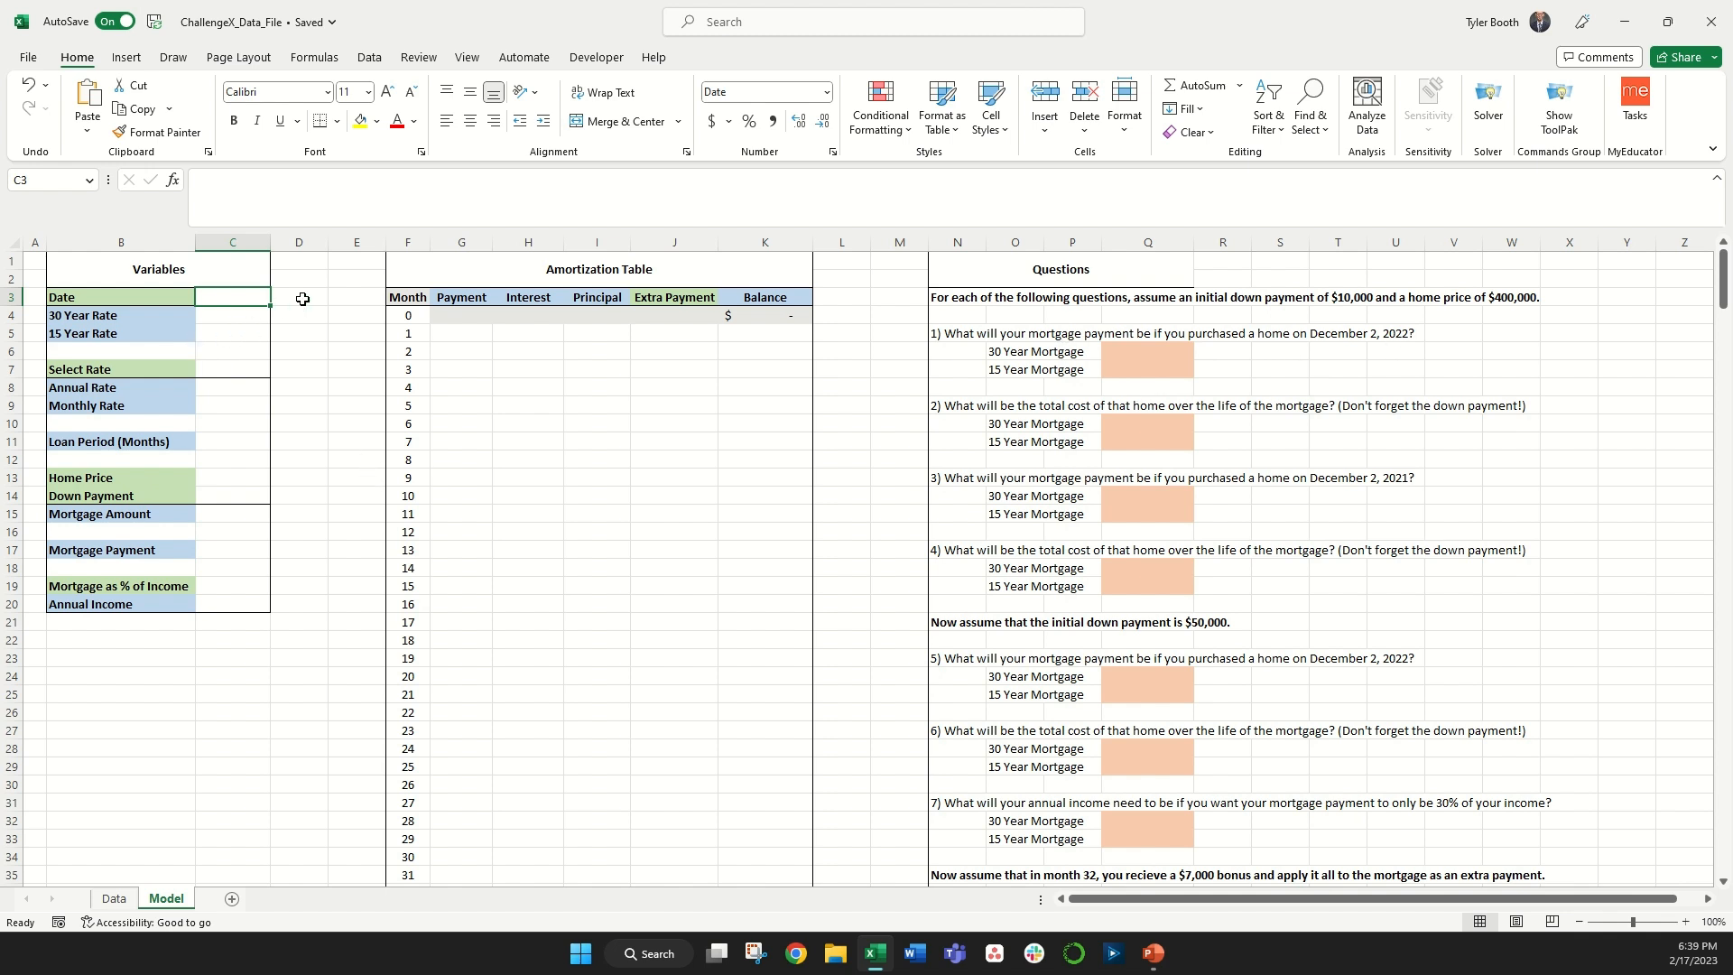
Step: Enter 12/2/2022 as the Date in the Variables table
type("12/2/2022")
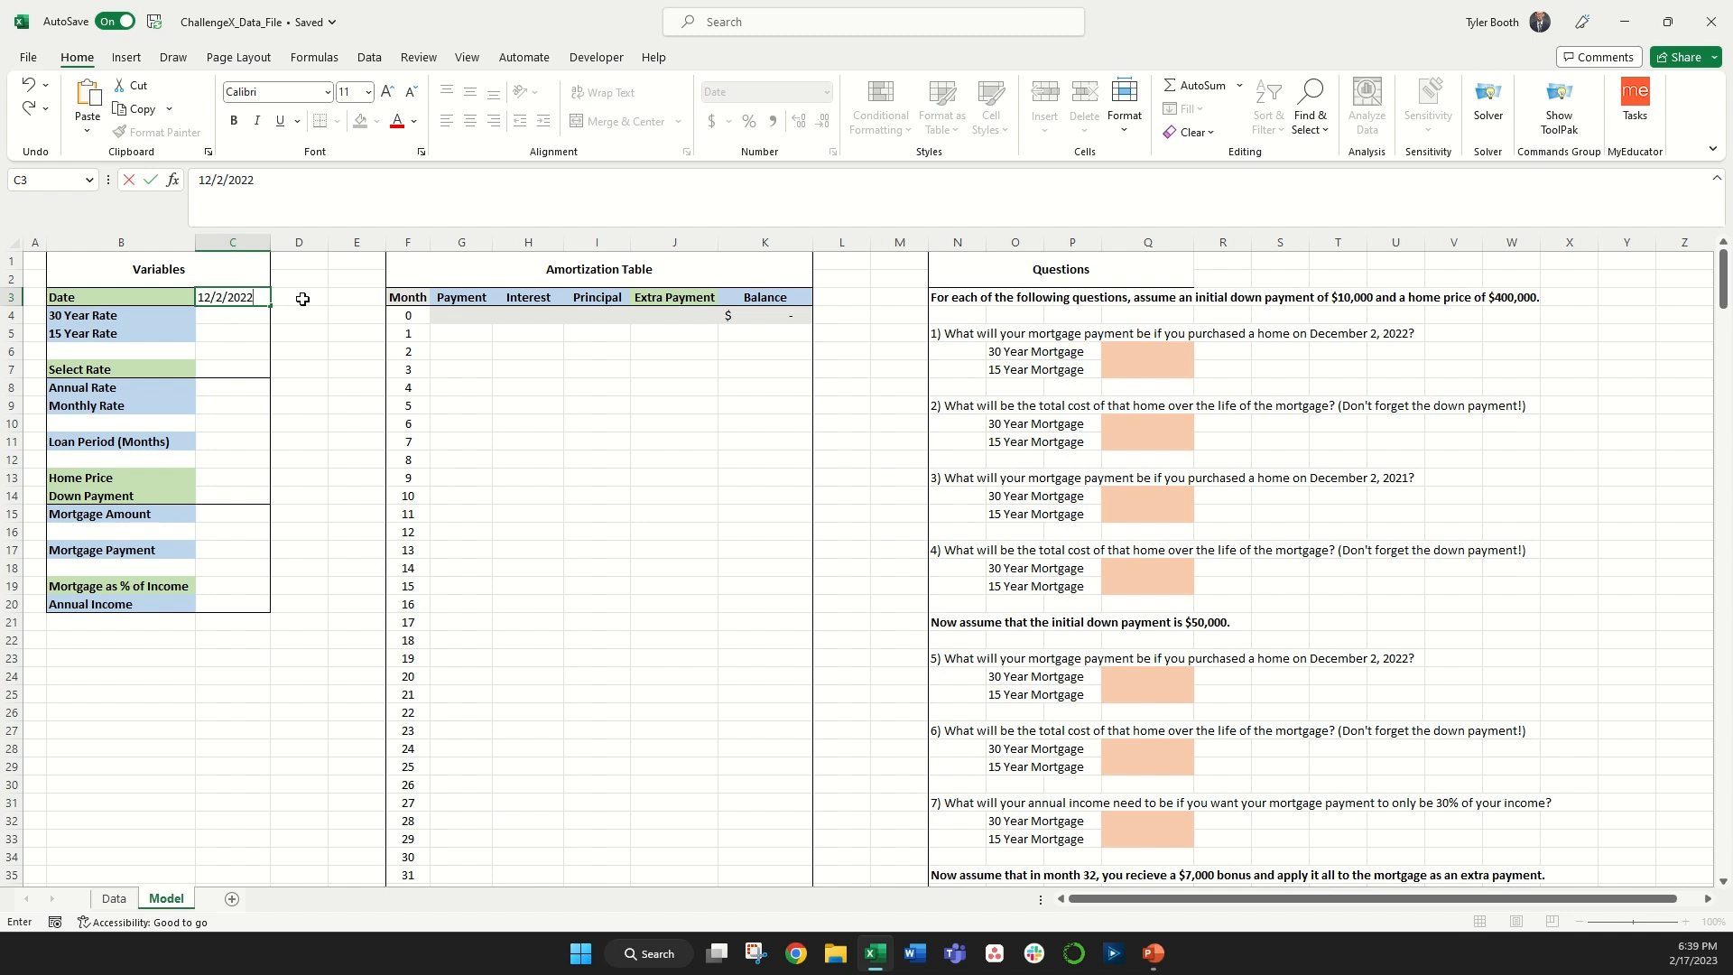
key("Return")
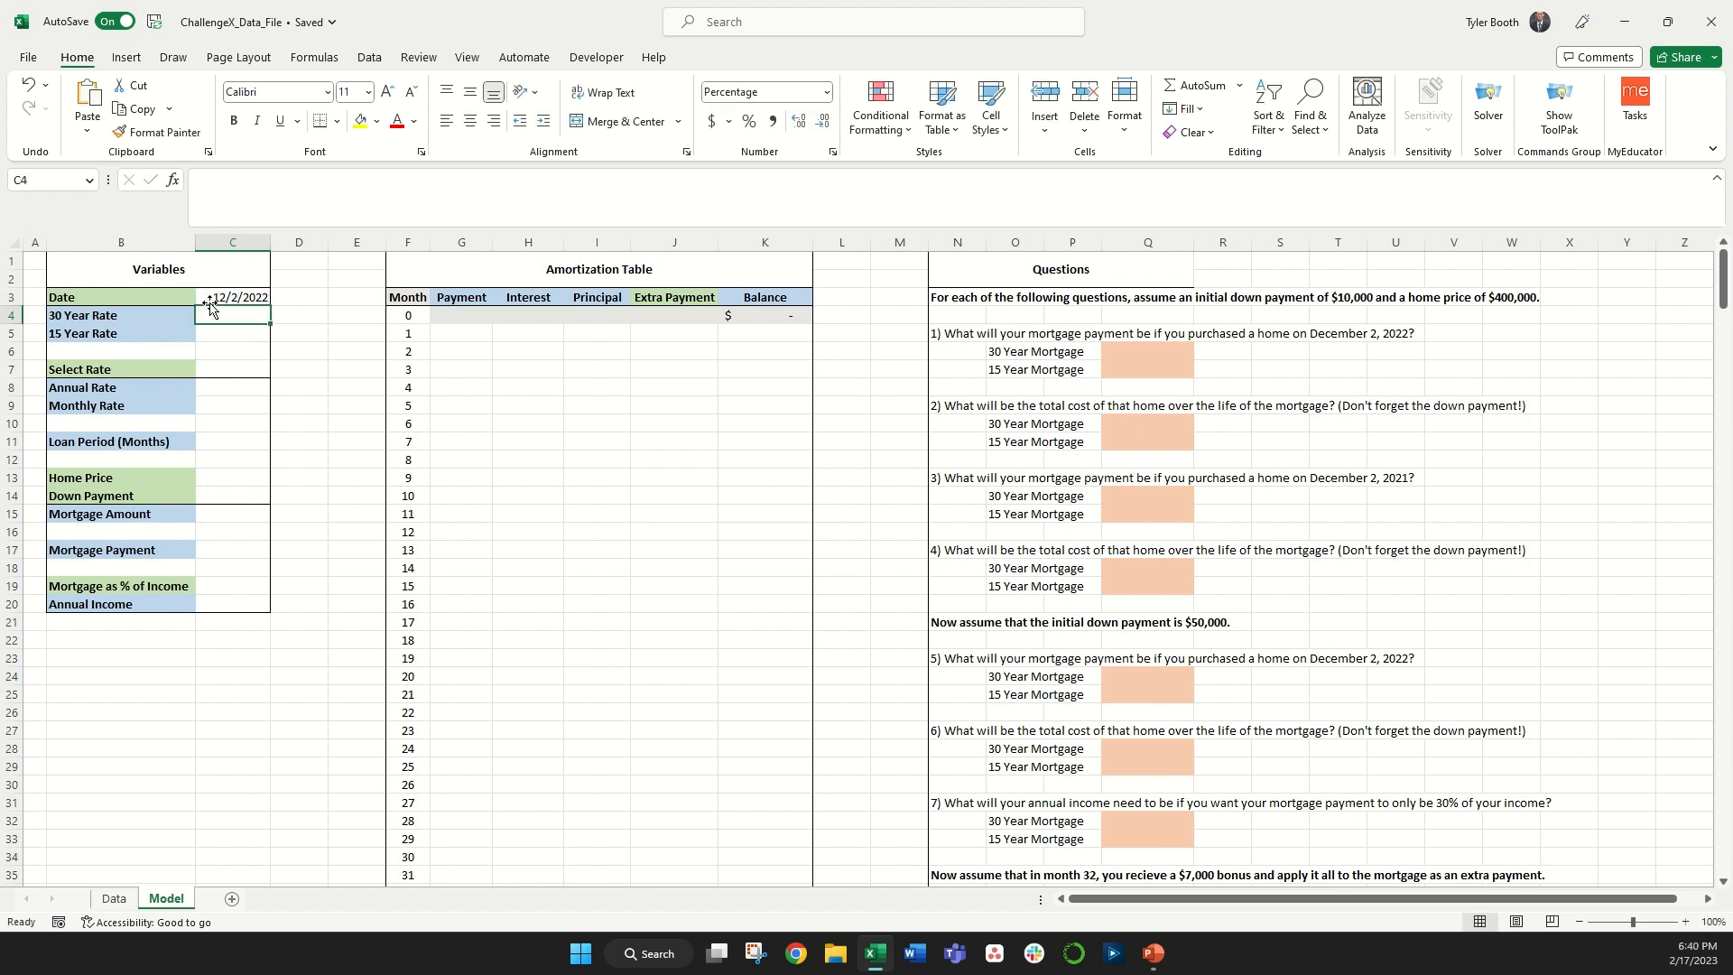
Step: Fill the 30 Year Rate with an XLOOKUP of the date in the Data sheet's dates, returning the 30-year rates, match mode -1
left_click(114, 898)
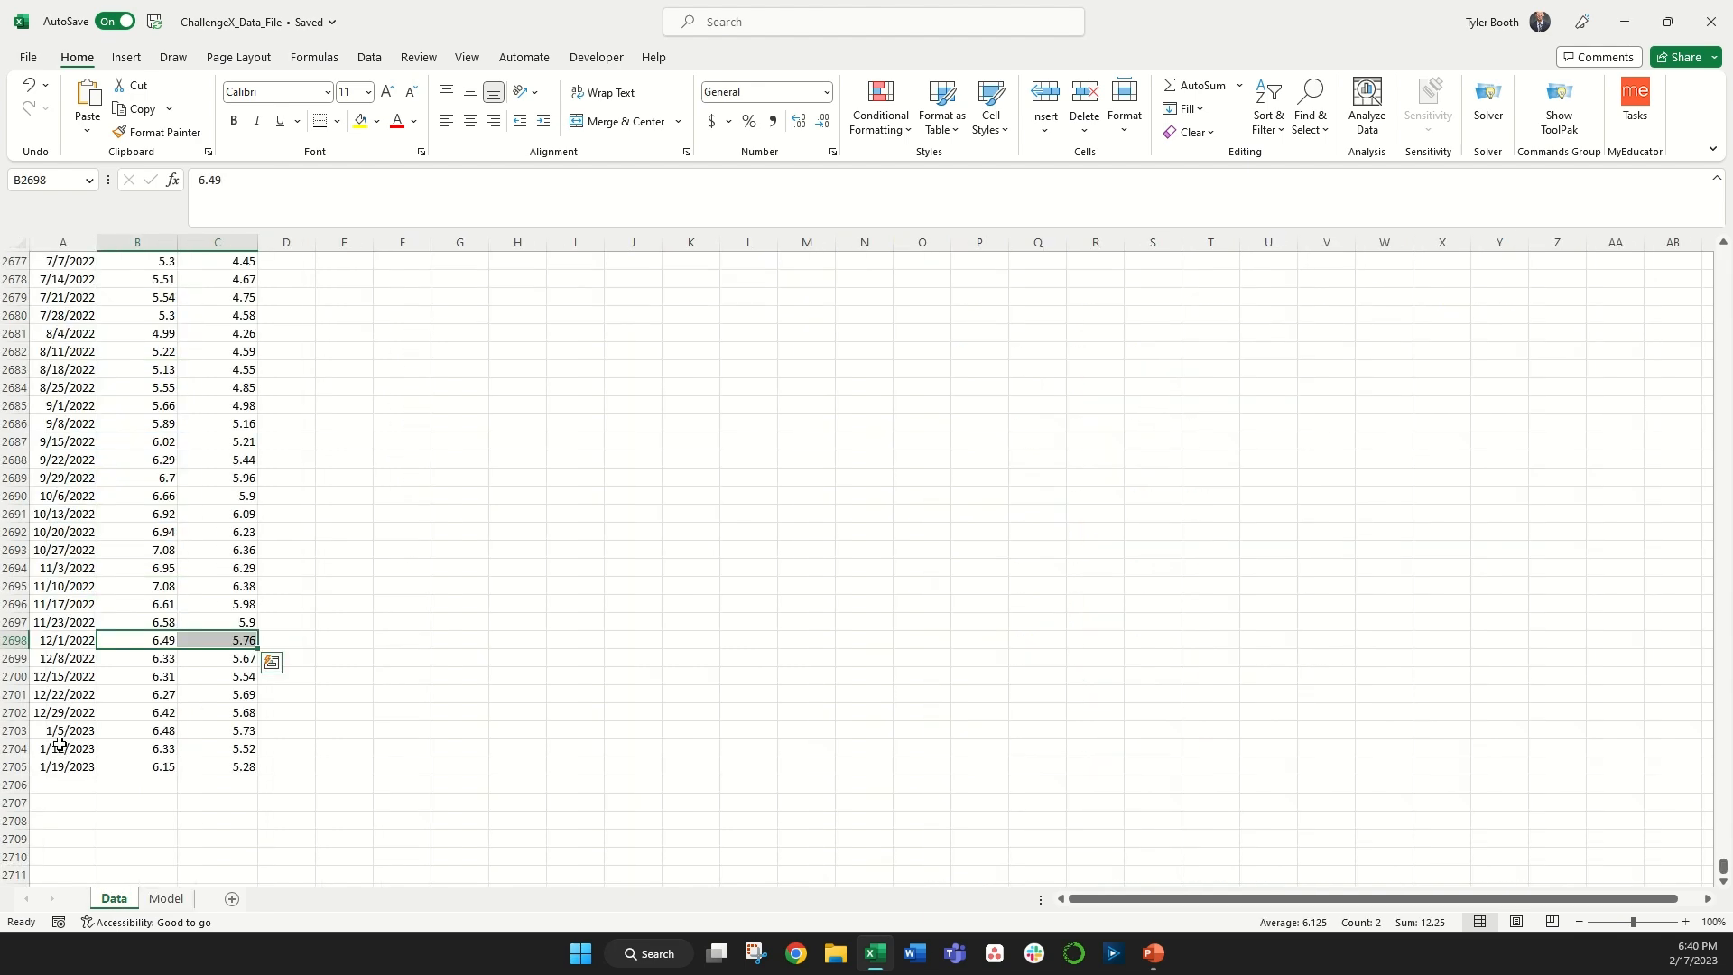
left_click(80, 715)
key("ctrl+Home")
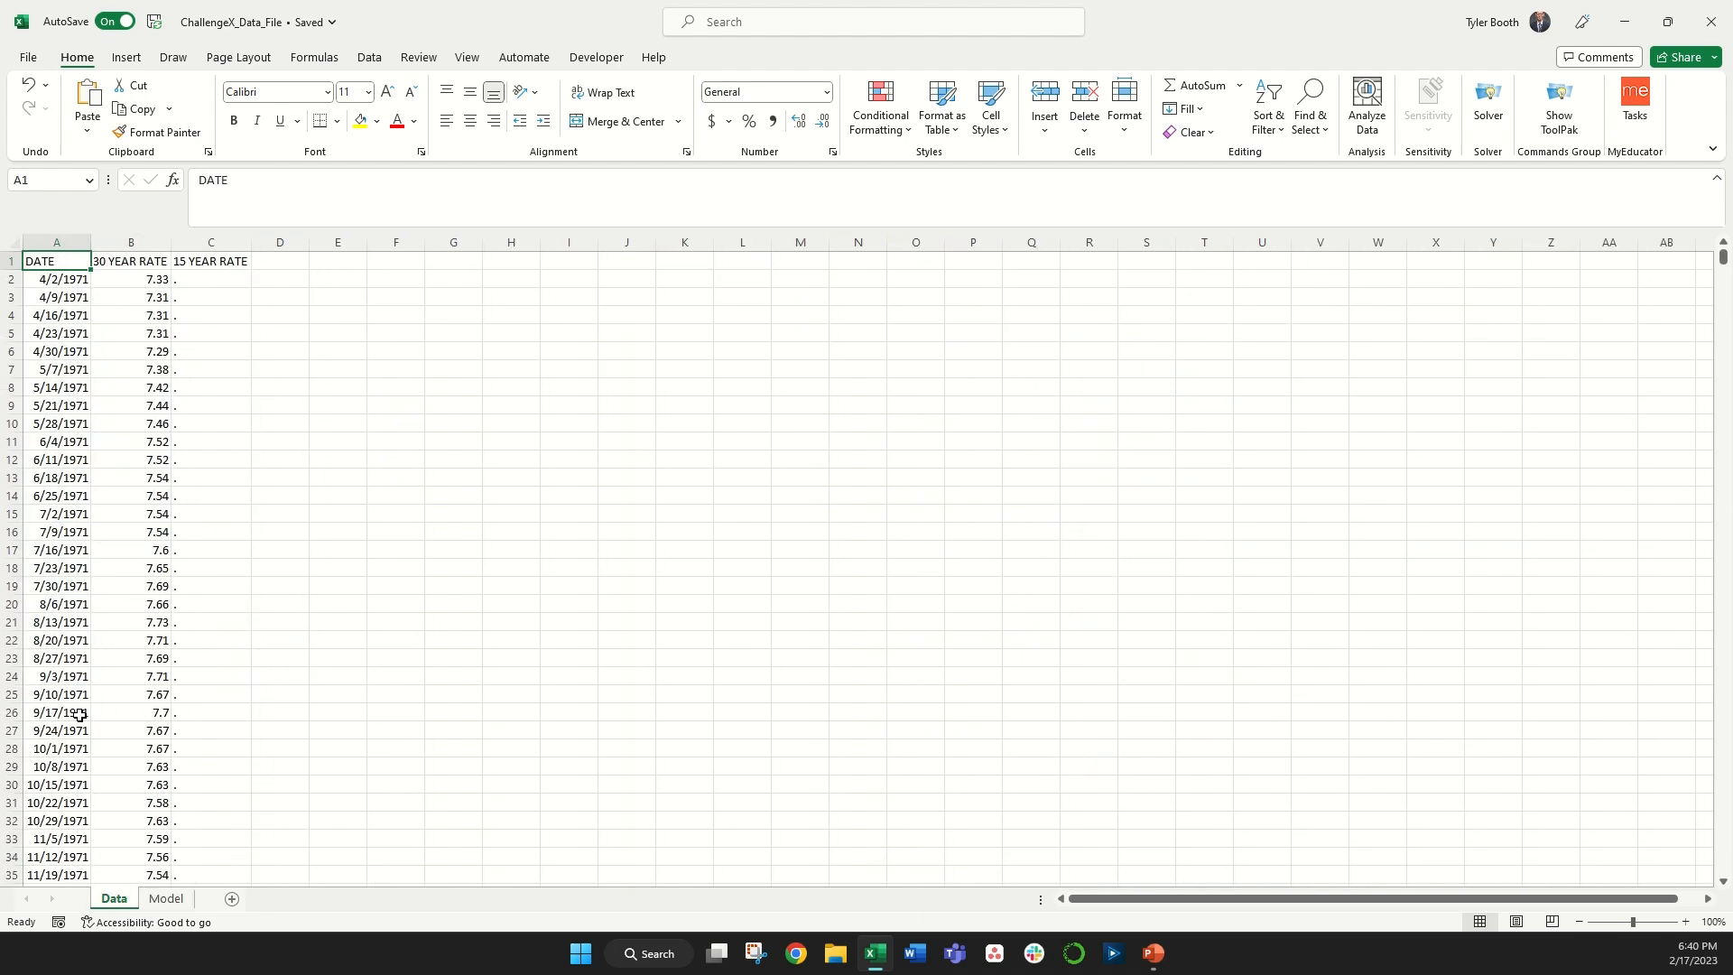
left_click(166, 898)
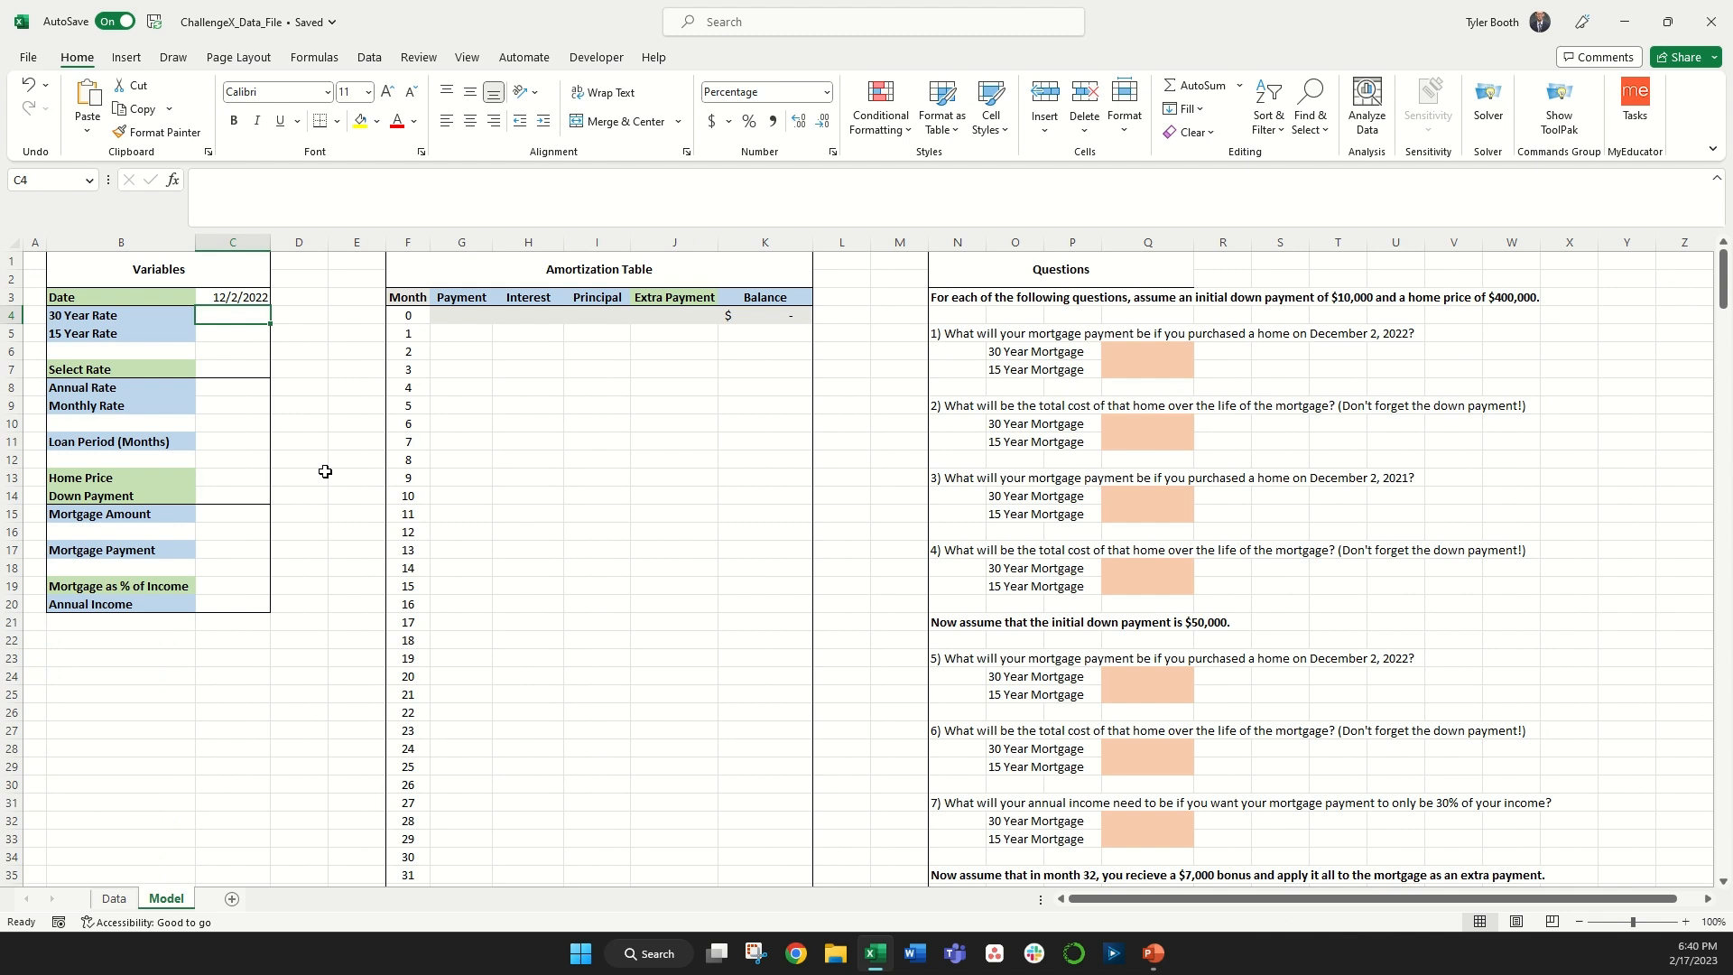
type("=xlook")
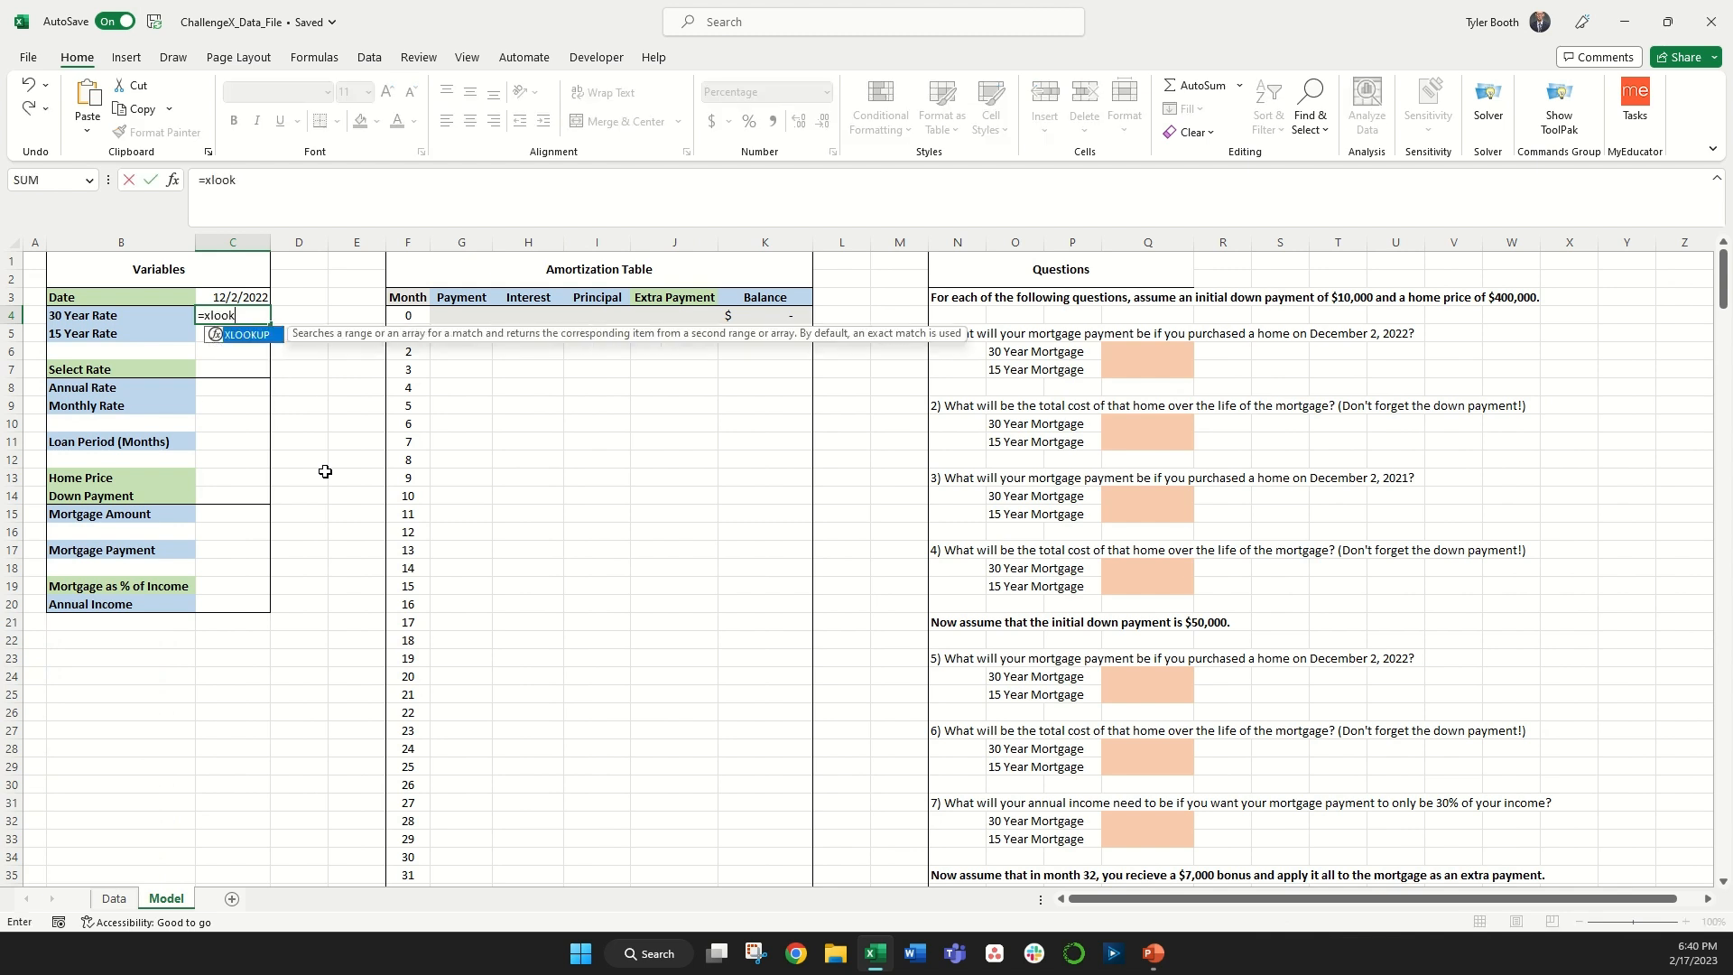
type("up(")
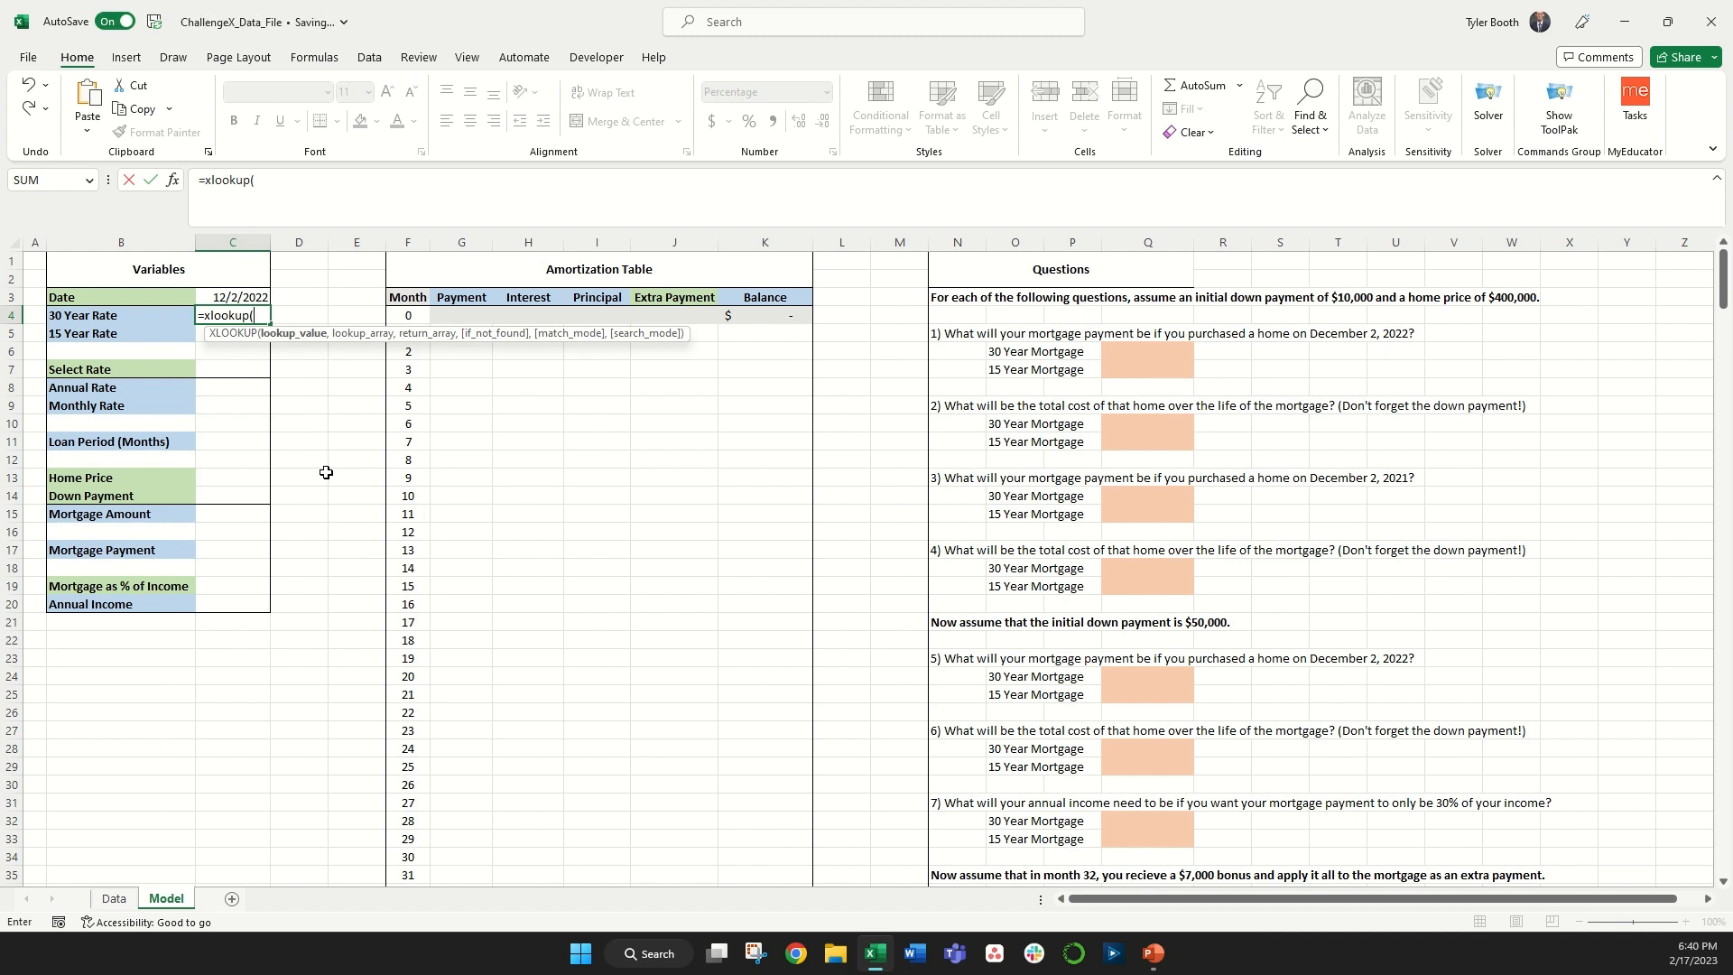
left_click(235, 297)
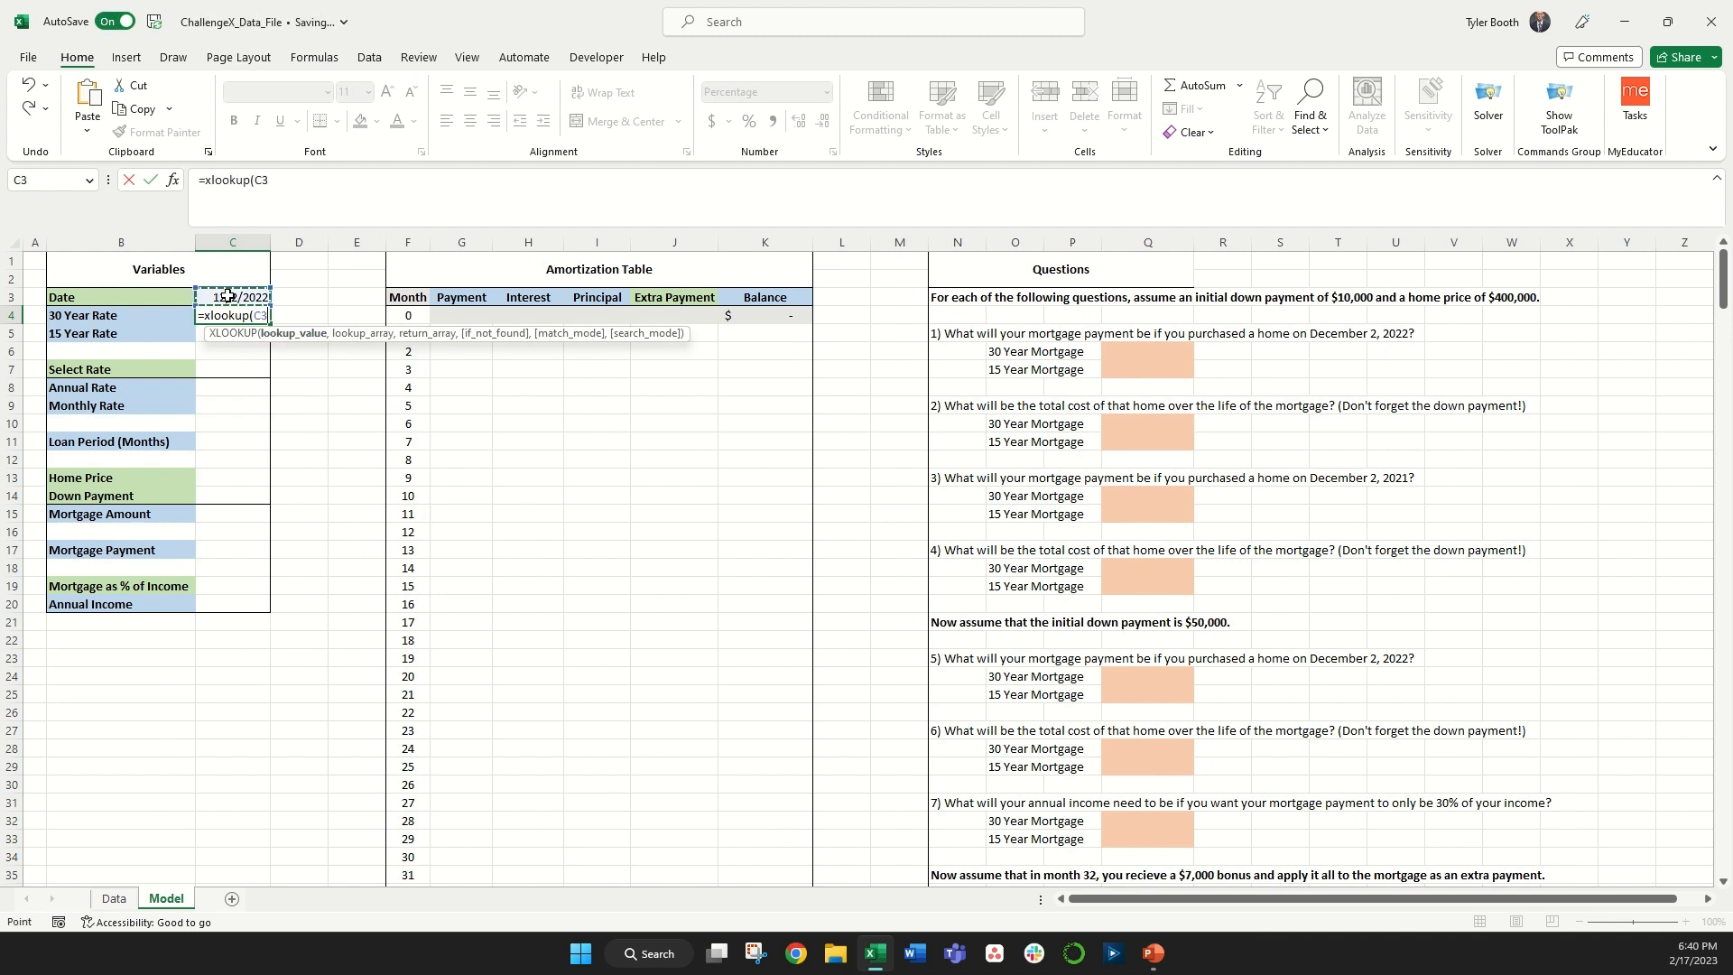
type(",")
left_click(116, 900)
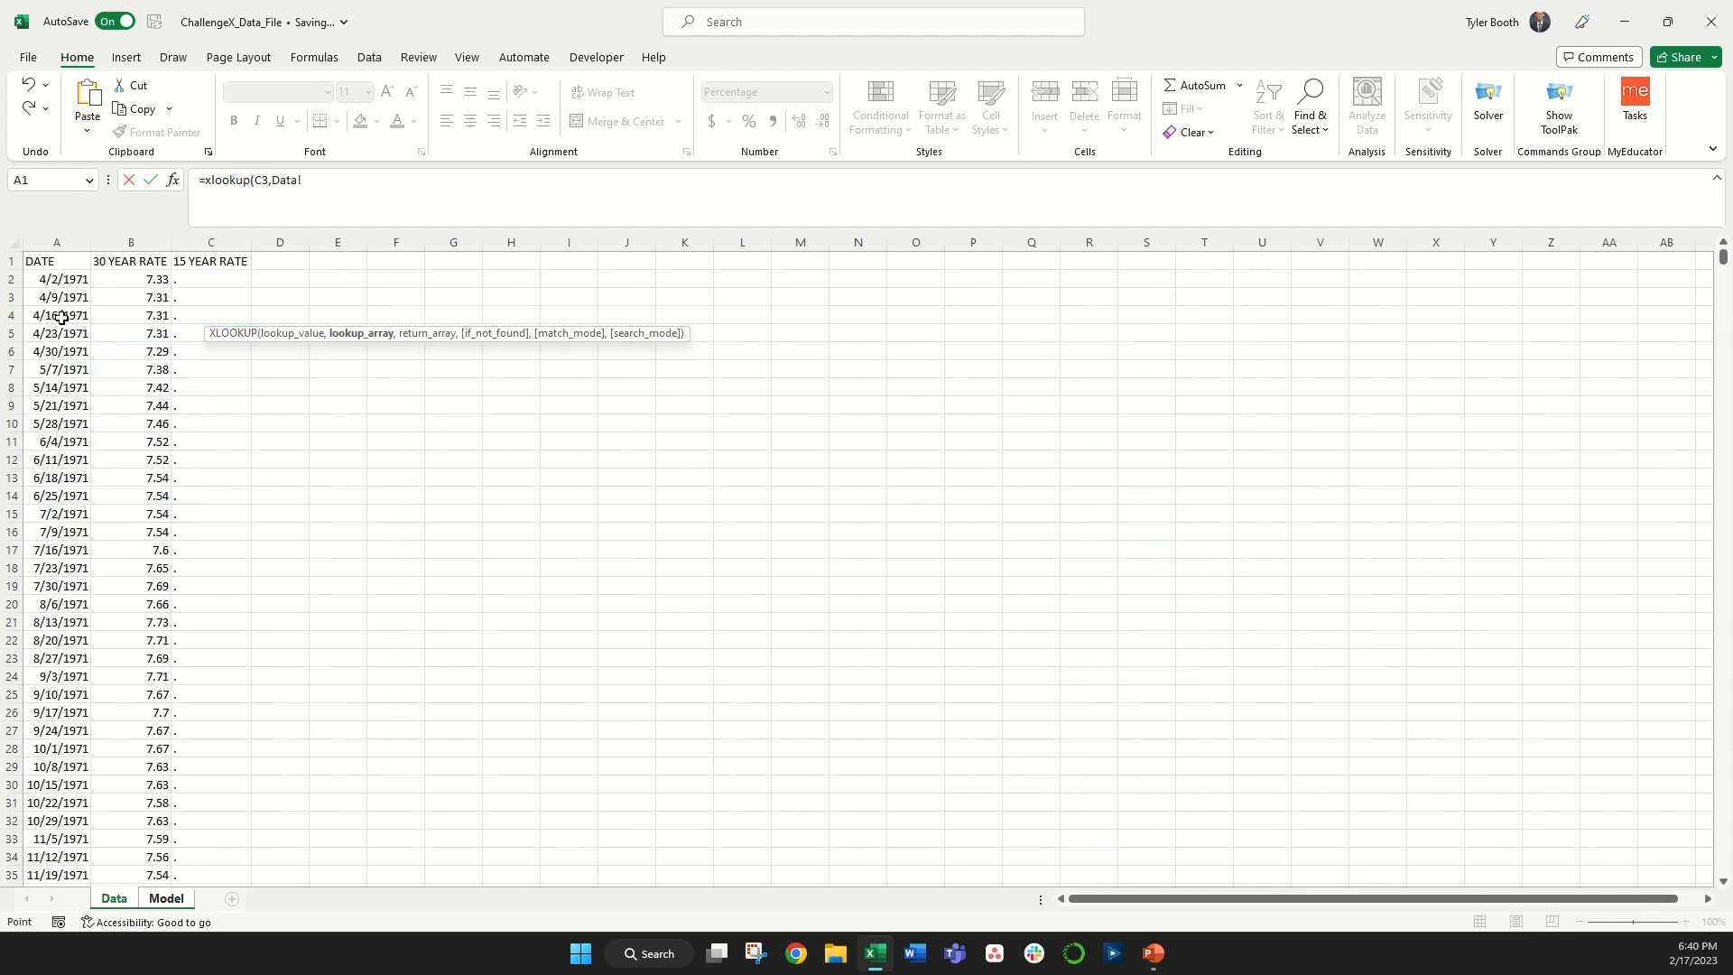
left_click(72, 267)
key("ctrl+shift+Down")
type(",")
left_click(201, 386)
left_click(171, 383)
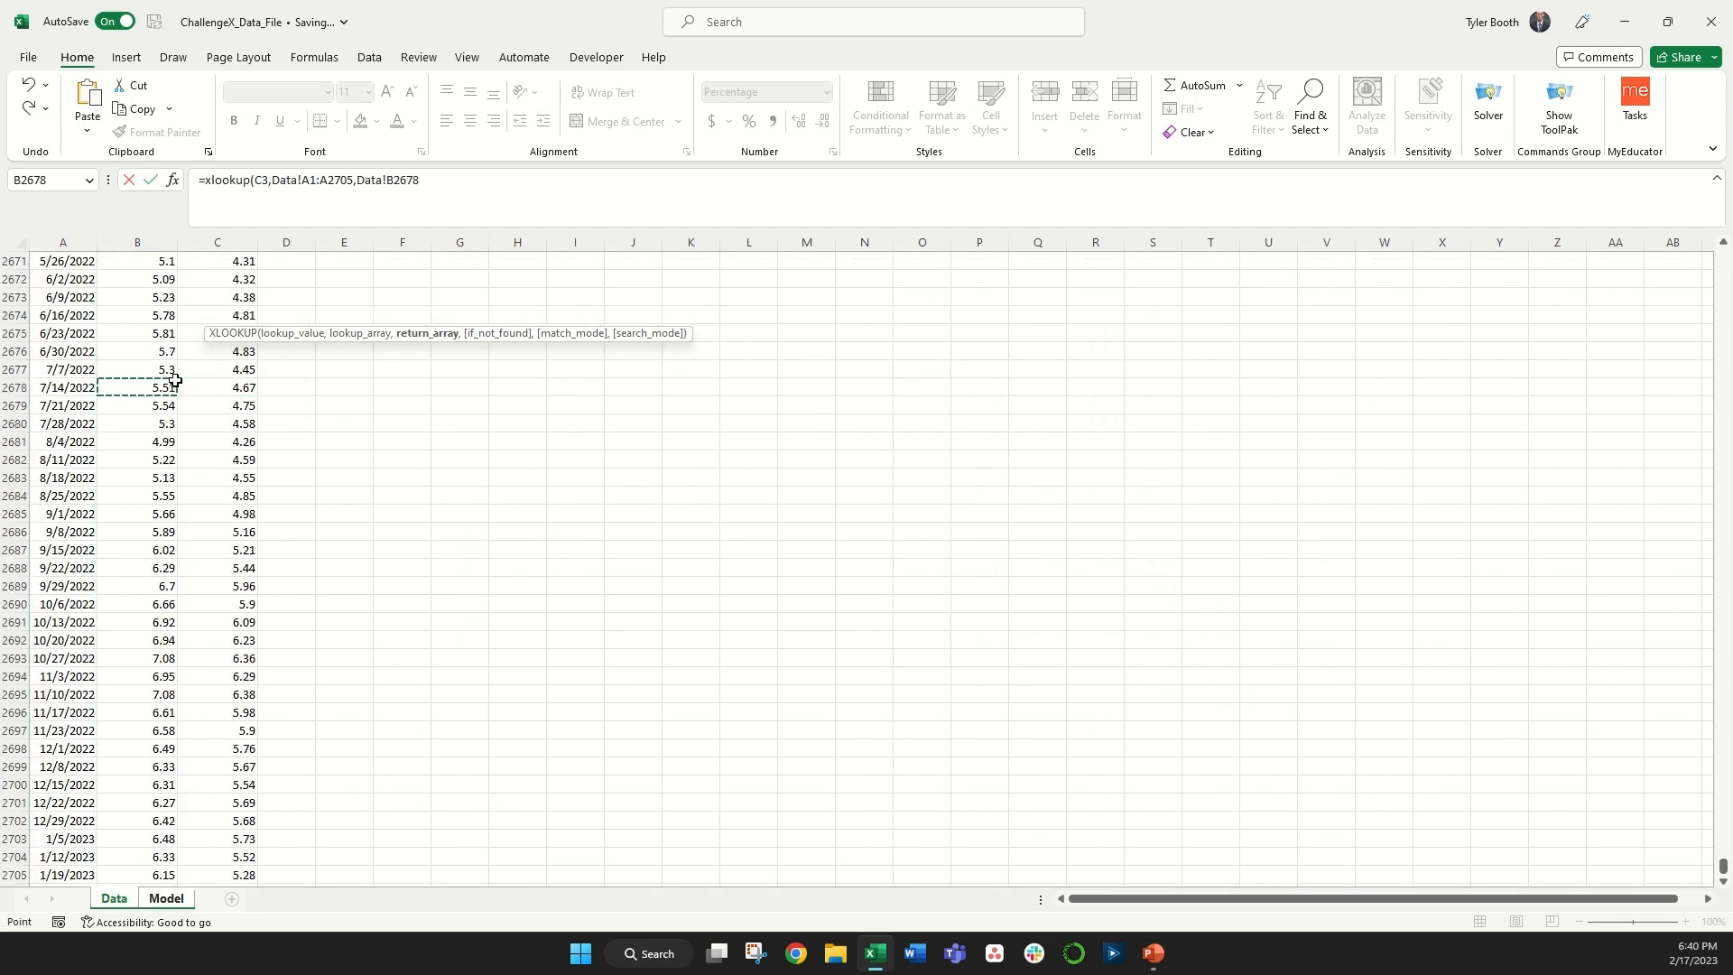
key("ctrl+Up")
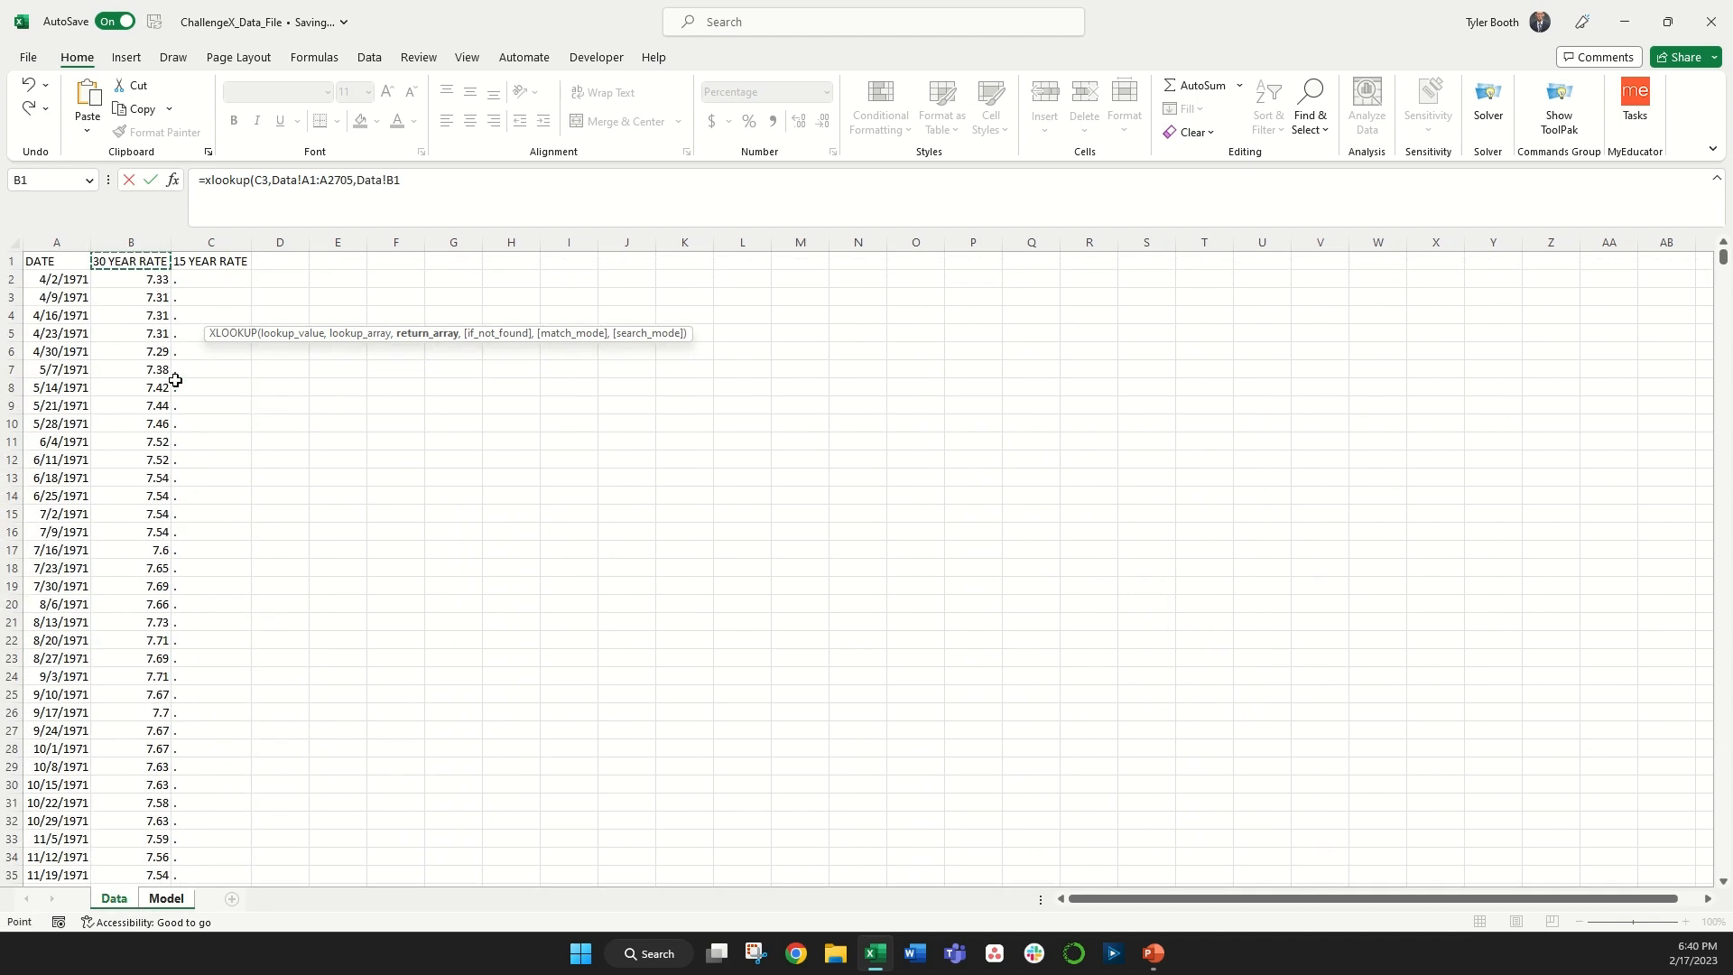
key("ctrl+shift+Down")
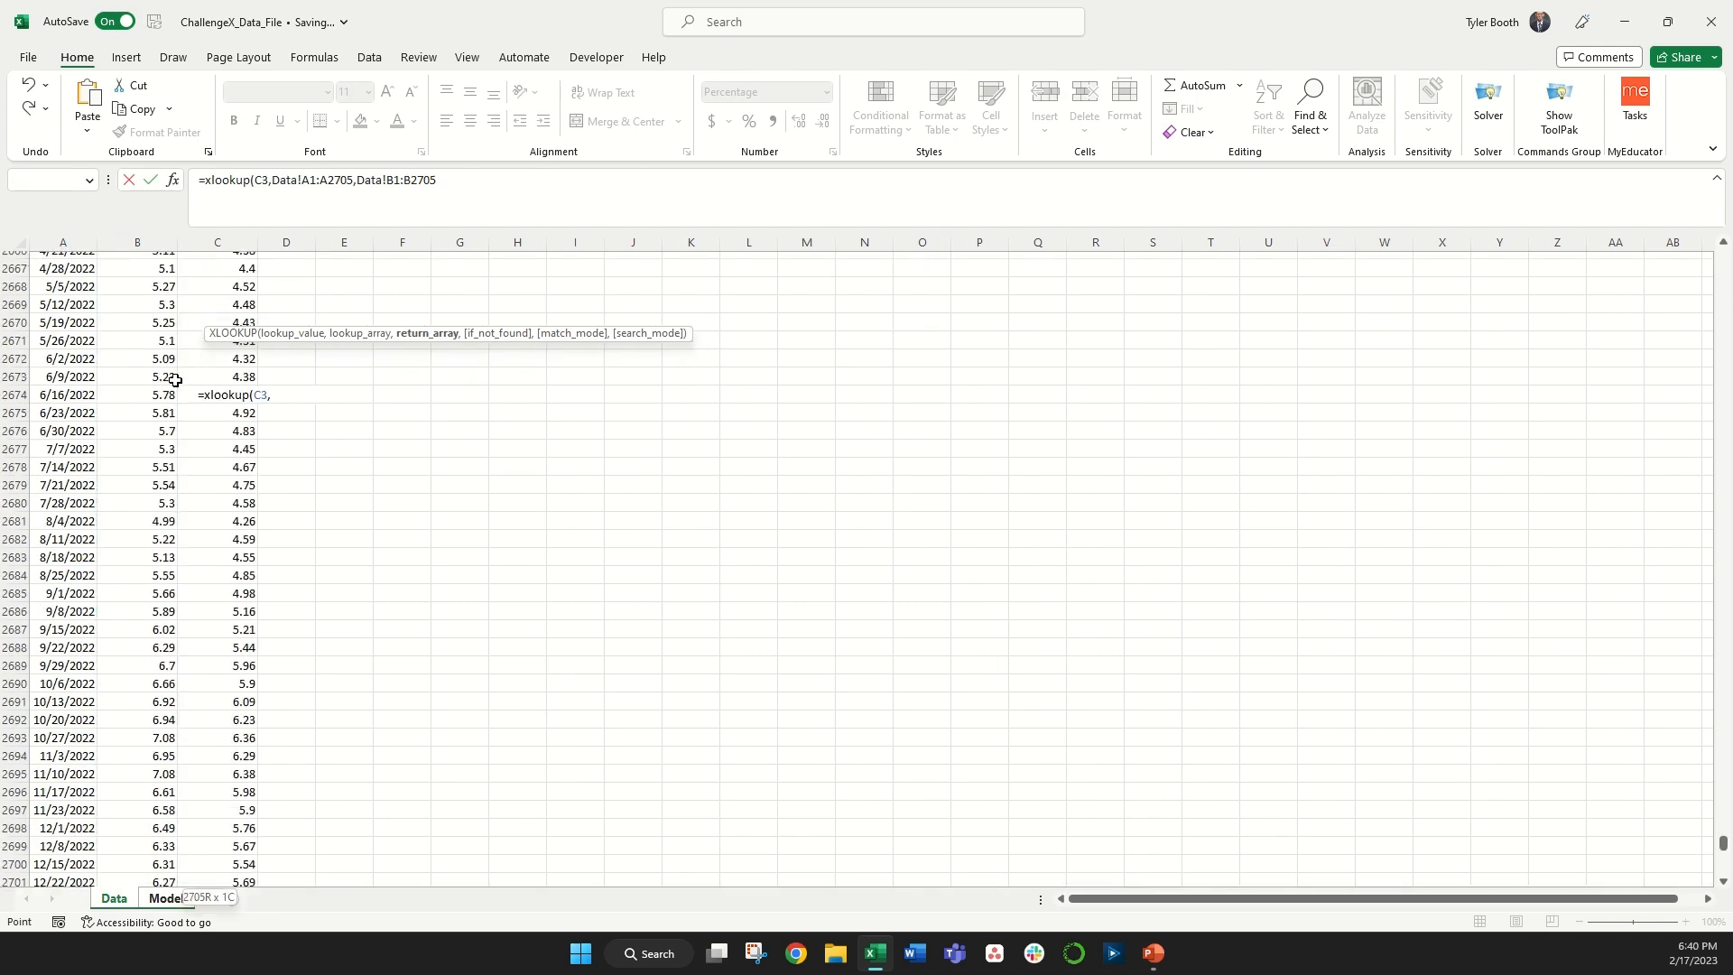
type(",,")
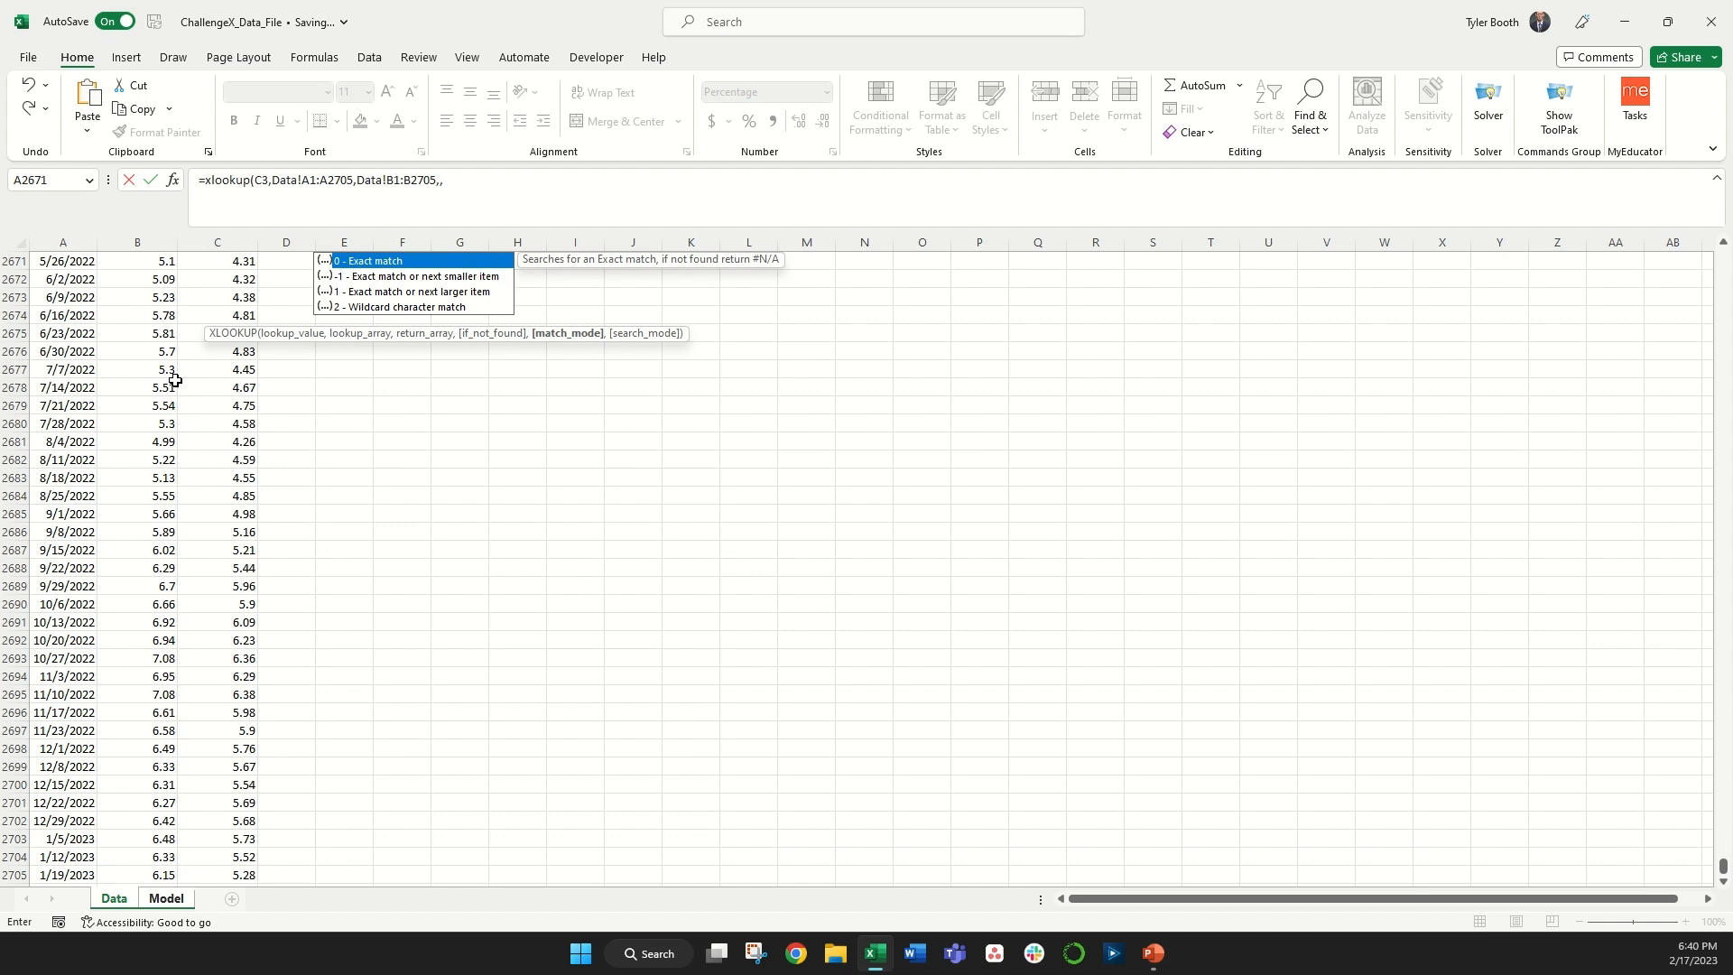
type("-1")
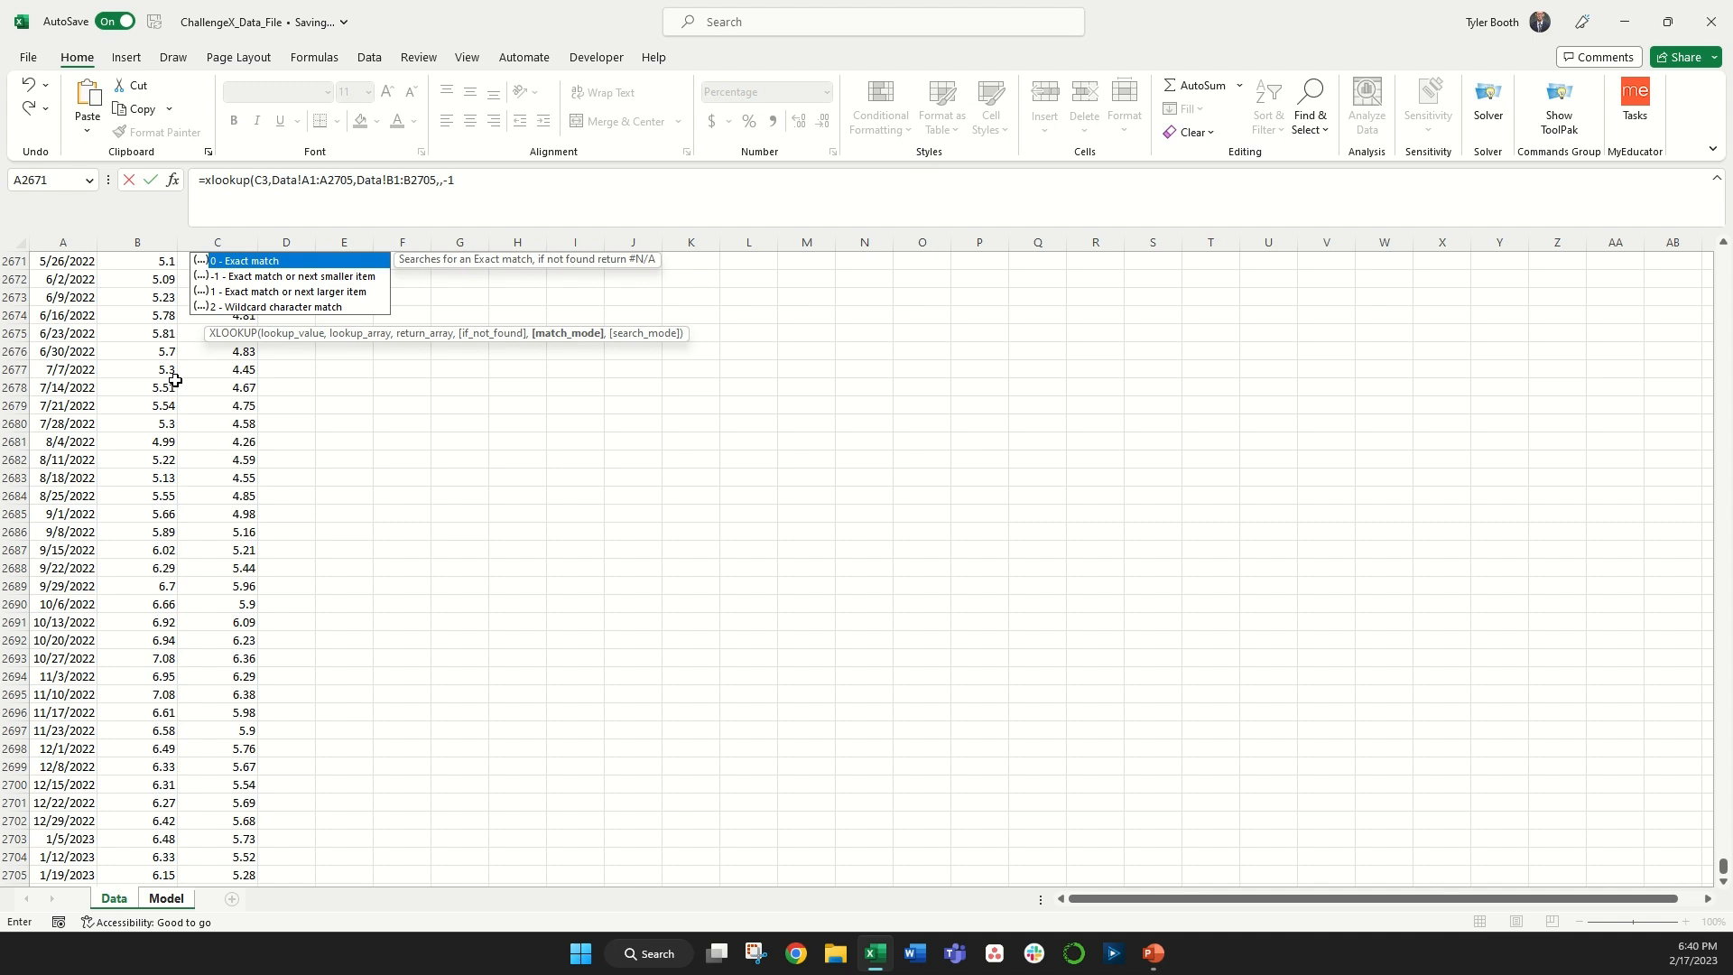
type(")")
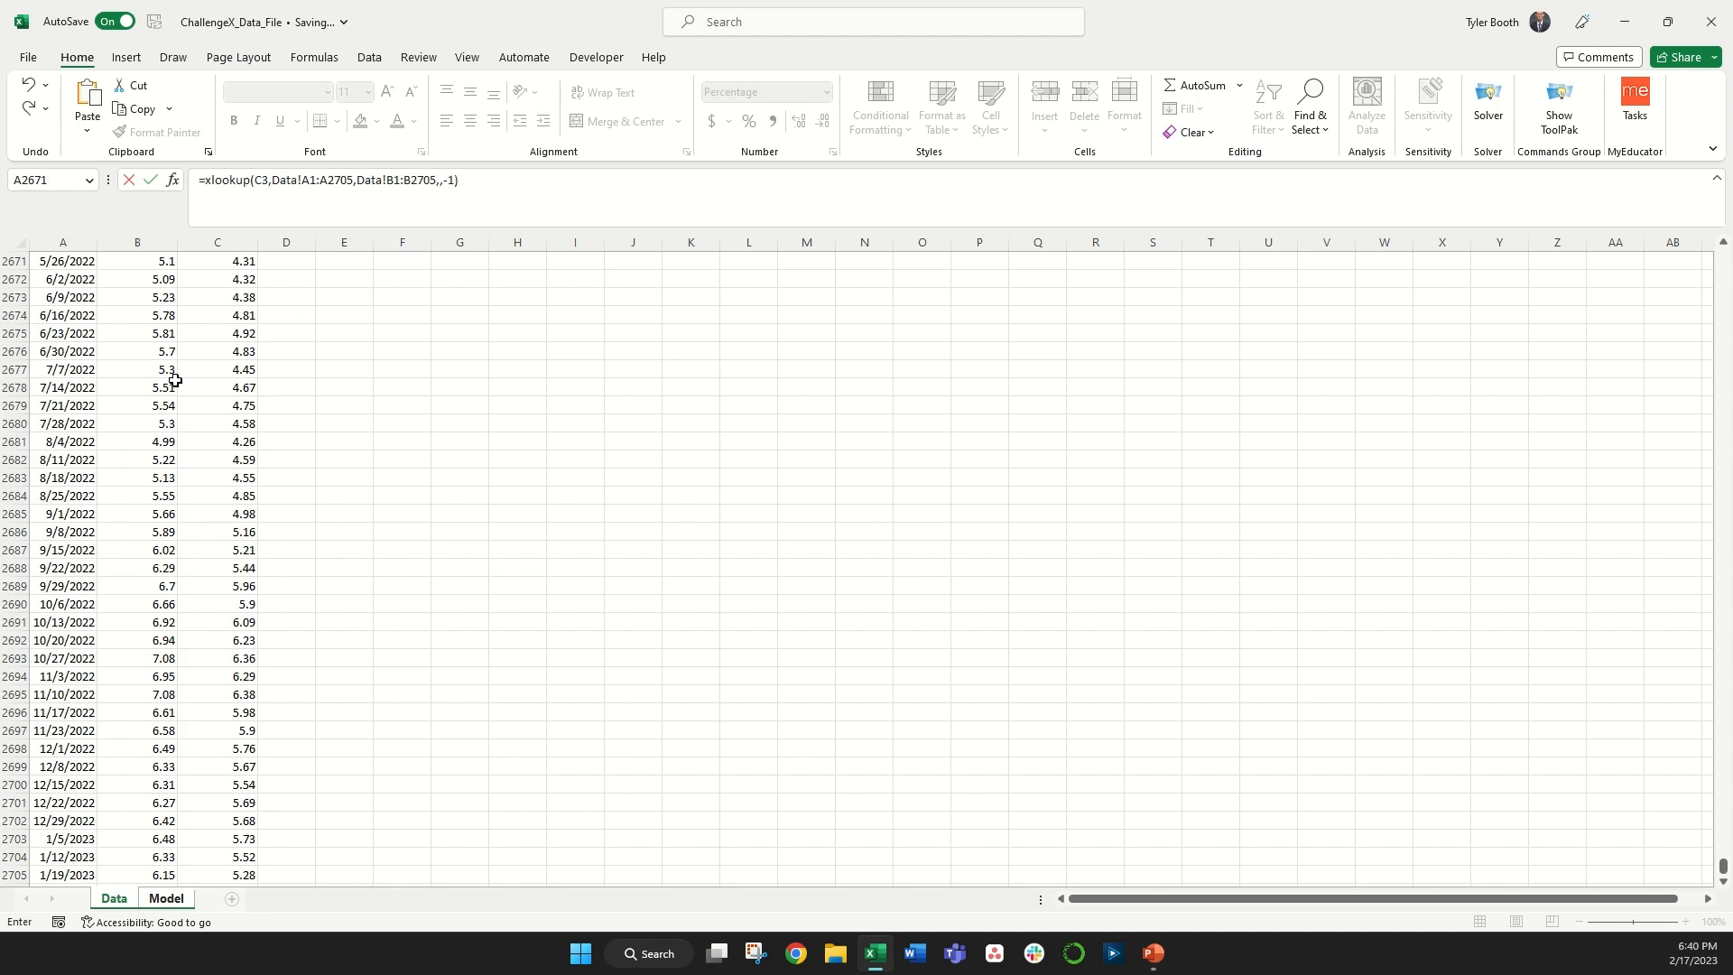
key("Return")
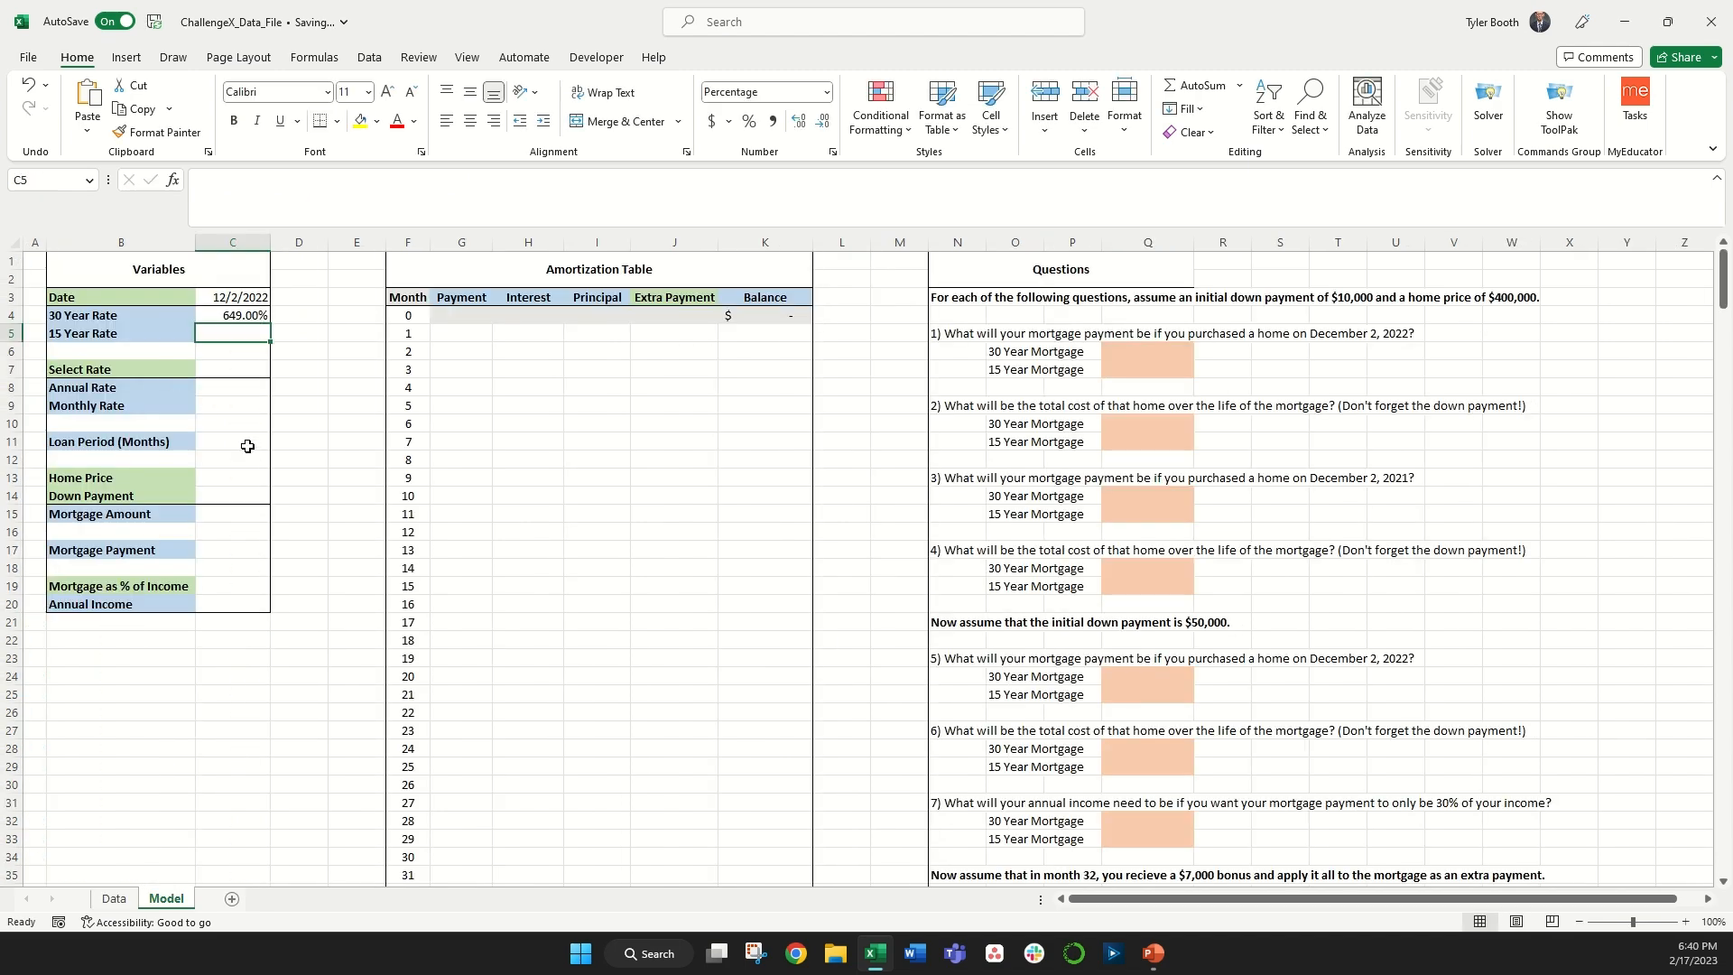
Step: Divide the 30 Year Rate formula's result by 100
left_click(208, 316)
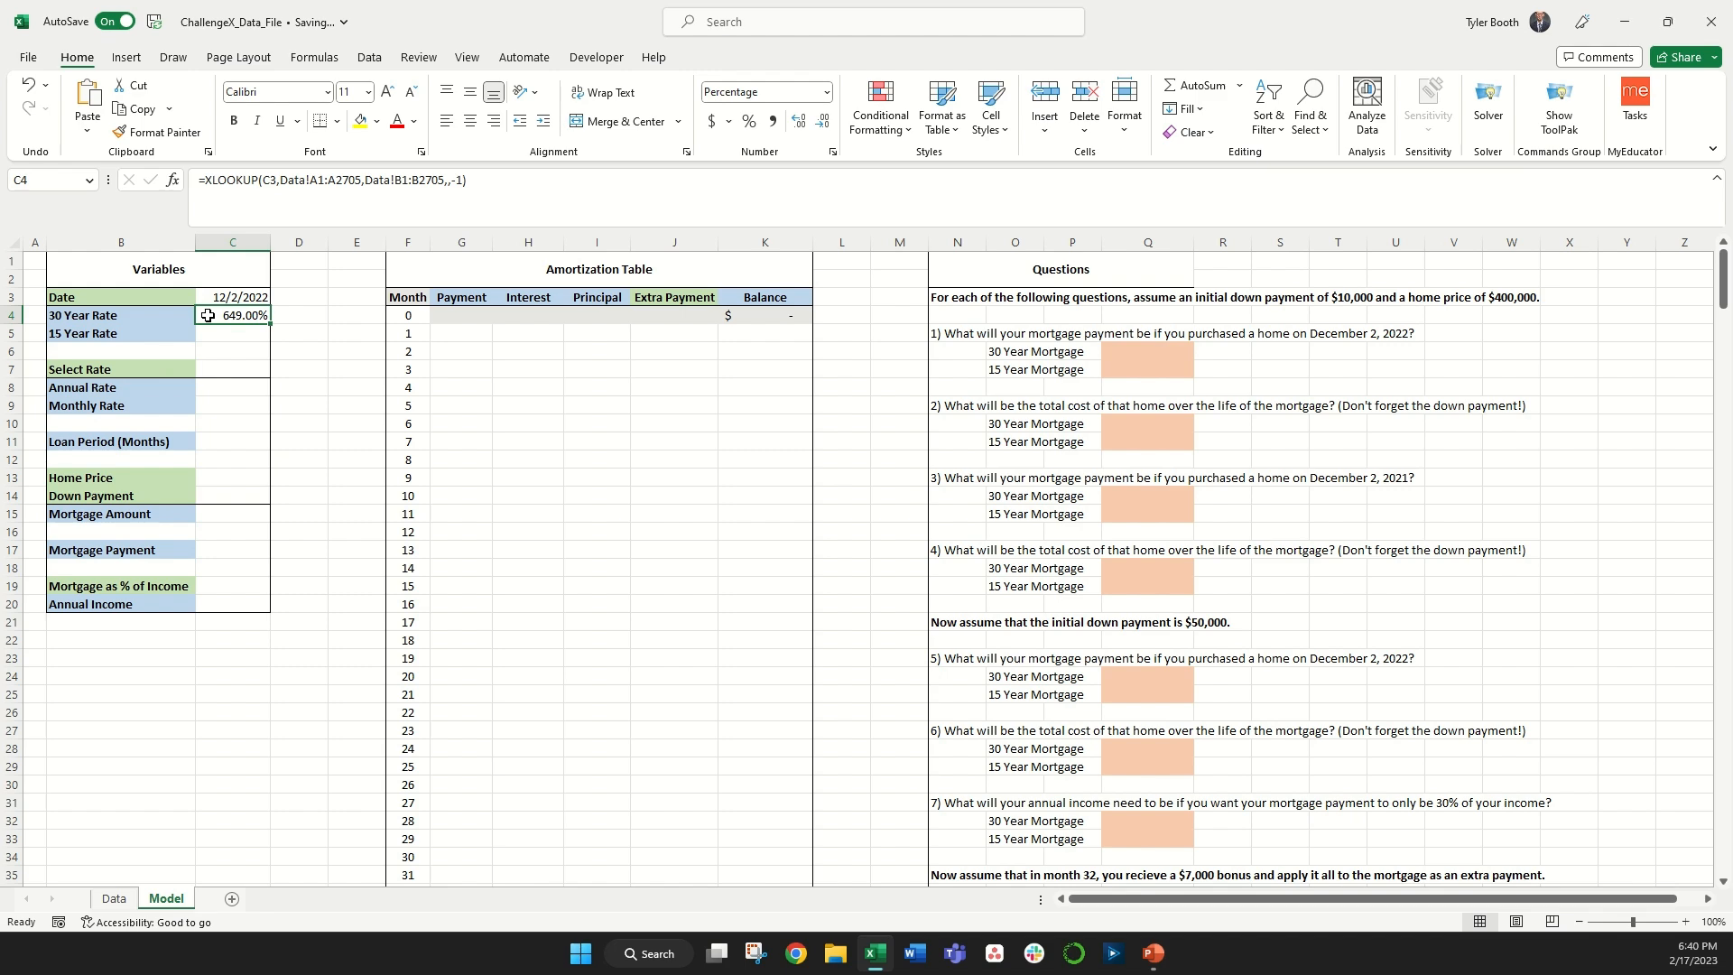
left_click(114, 899)
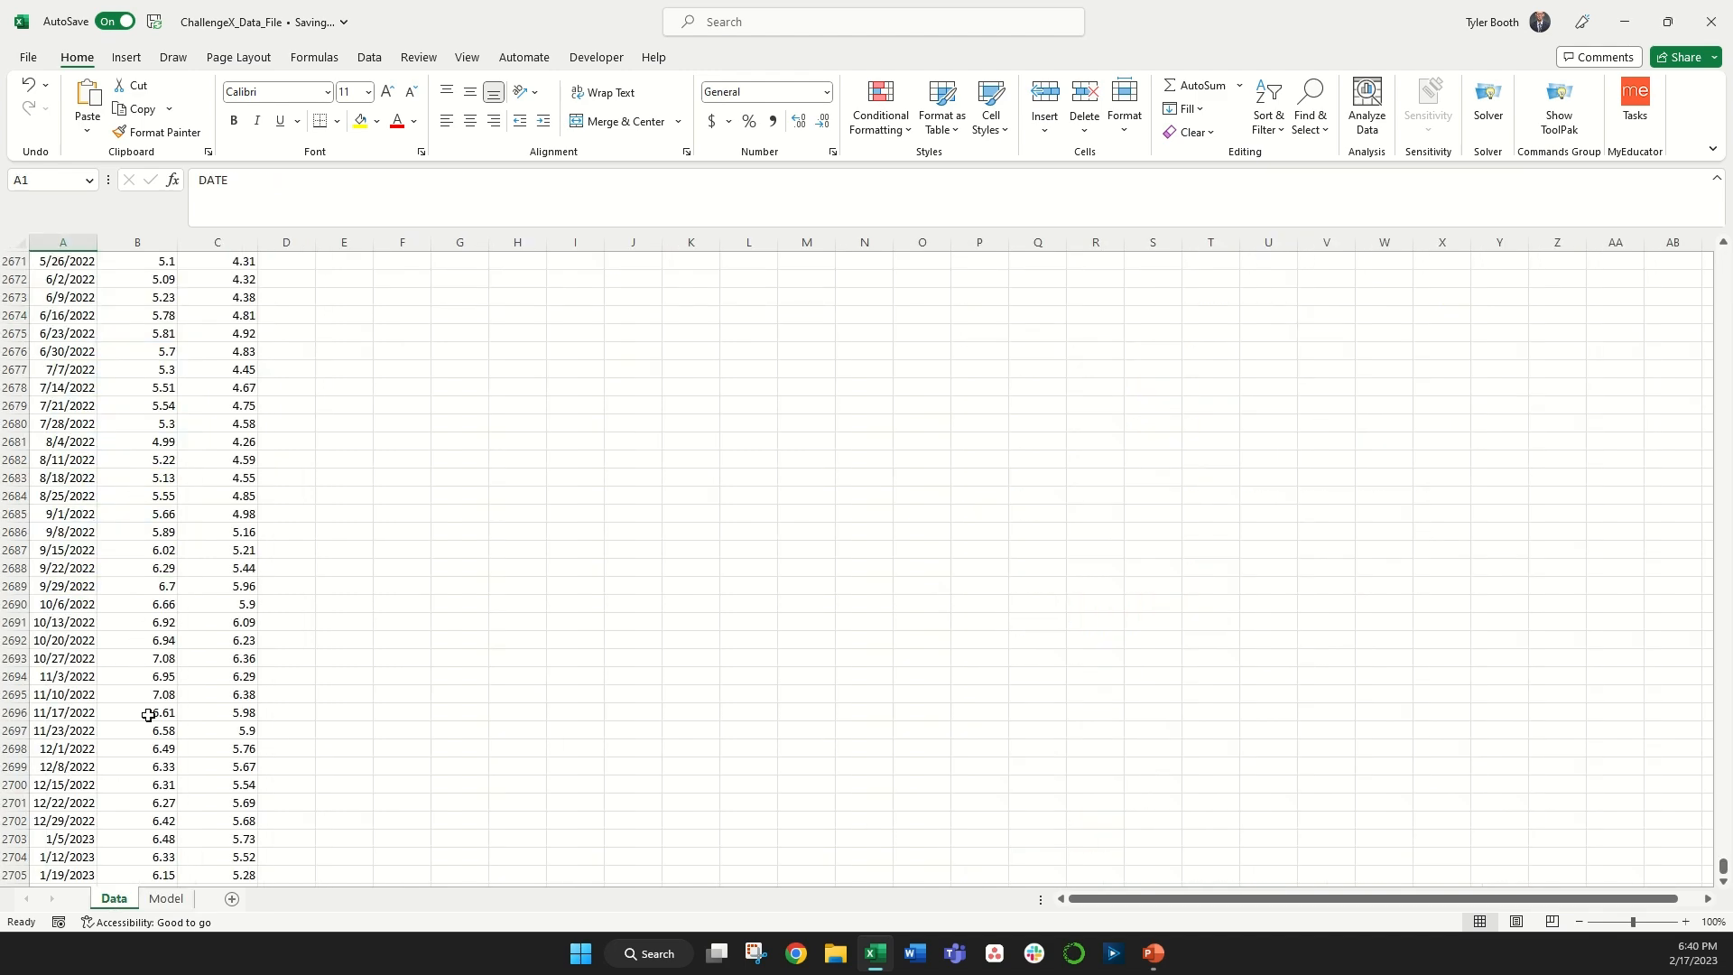
left_click(167, 899)
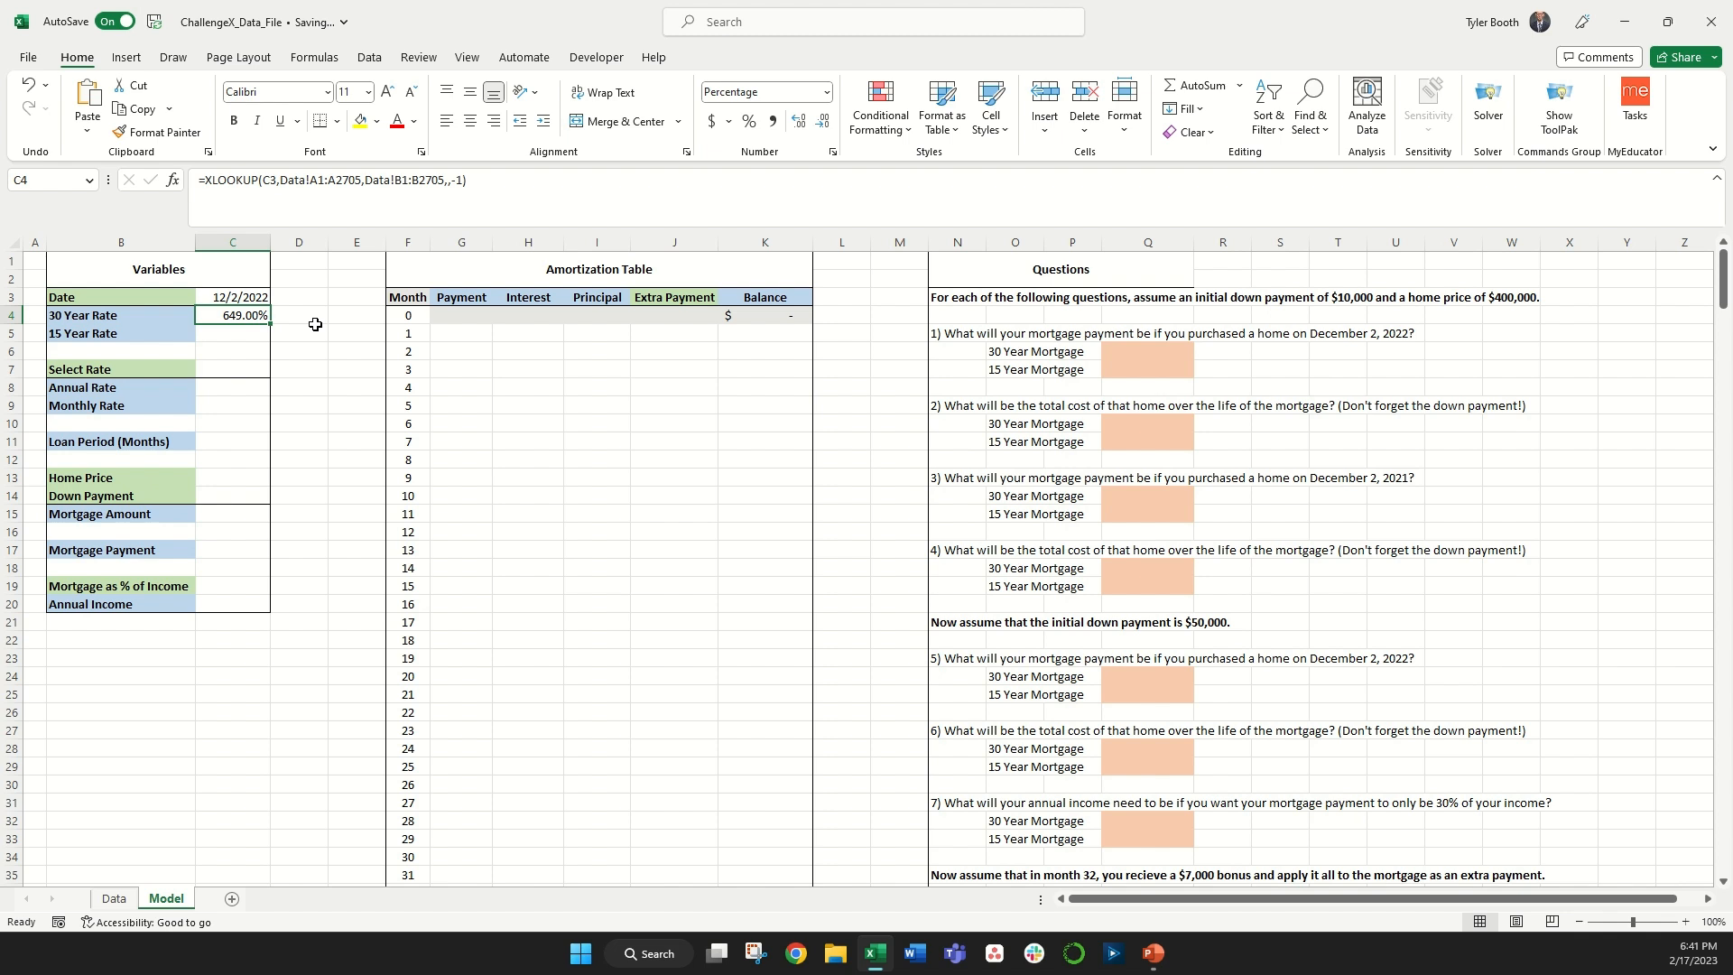
left_click(503, 186)
type("/100")
key("Return")
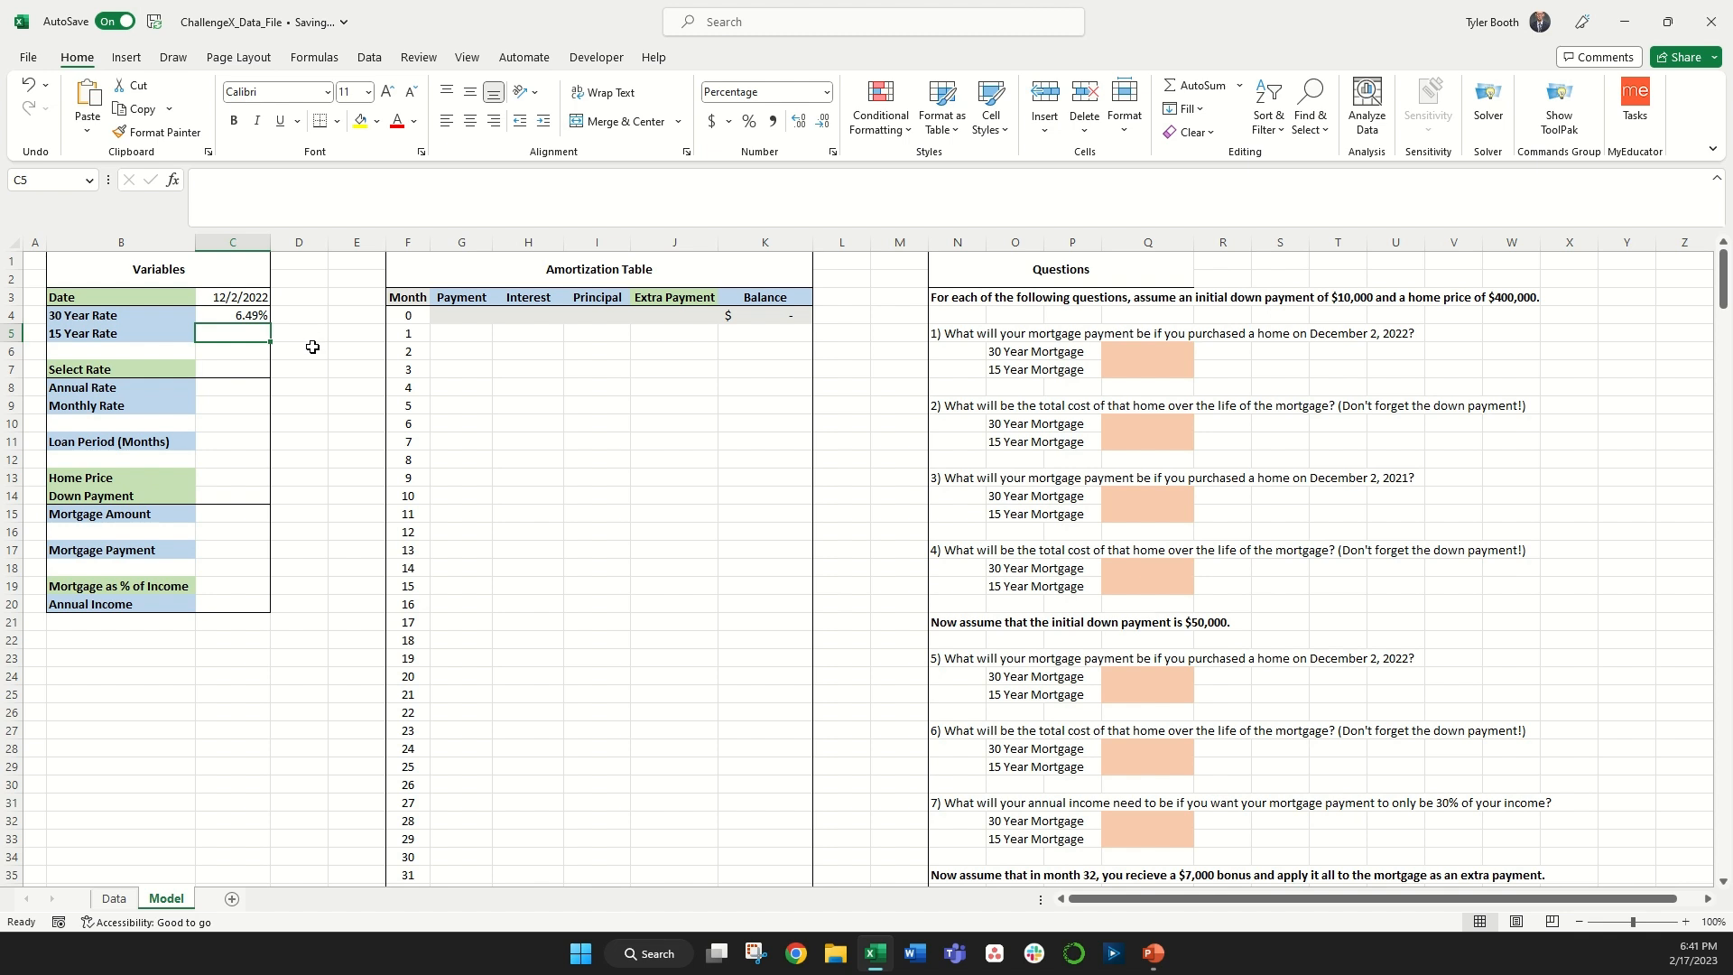
Step: Fill the 15 Year Rate with an XLOOKUP of the date in the Data sheet's dates, returning the 15-year rates, match mode -1
type("=xloo")
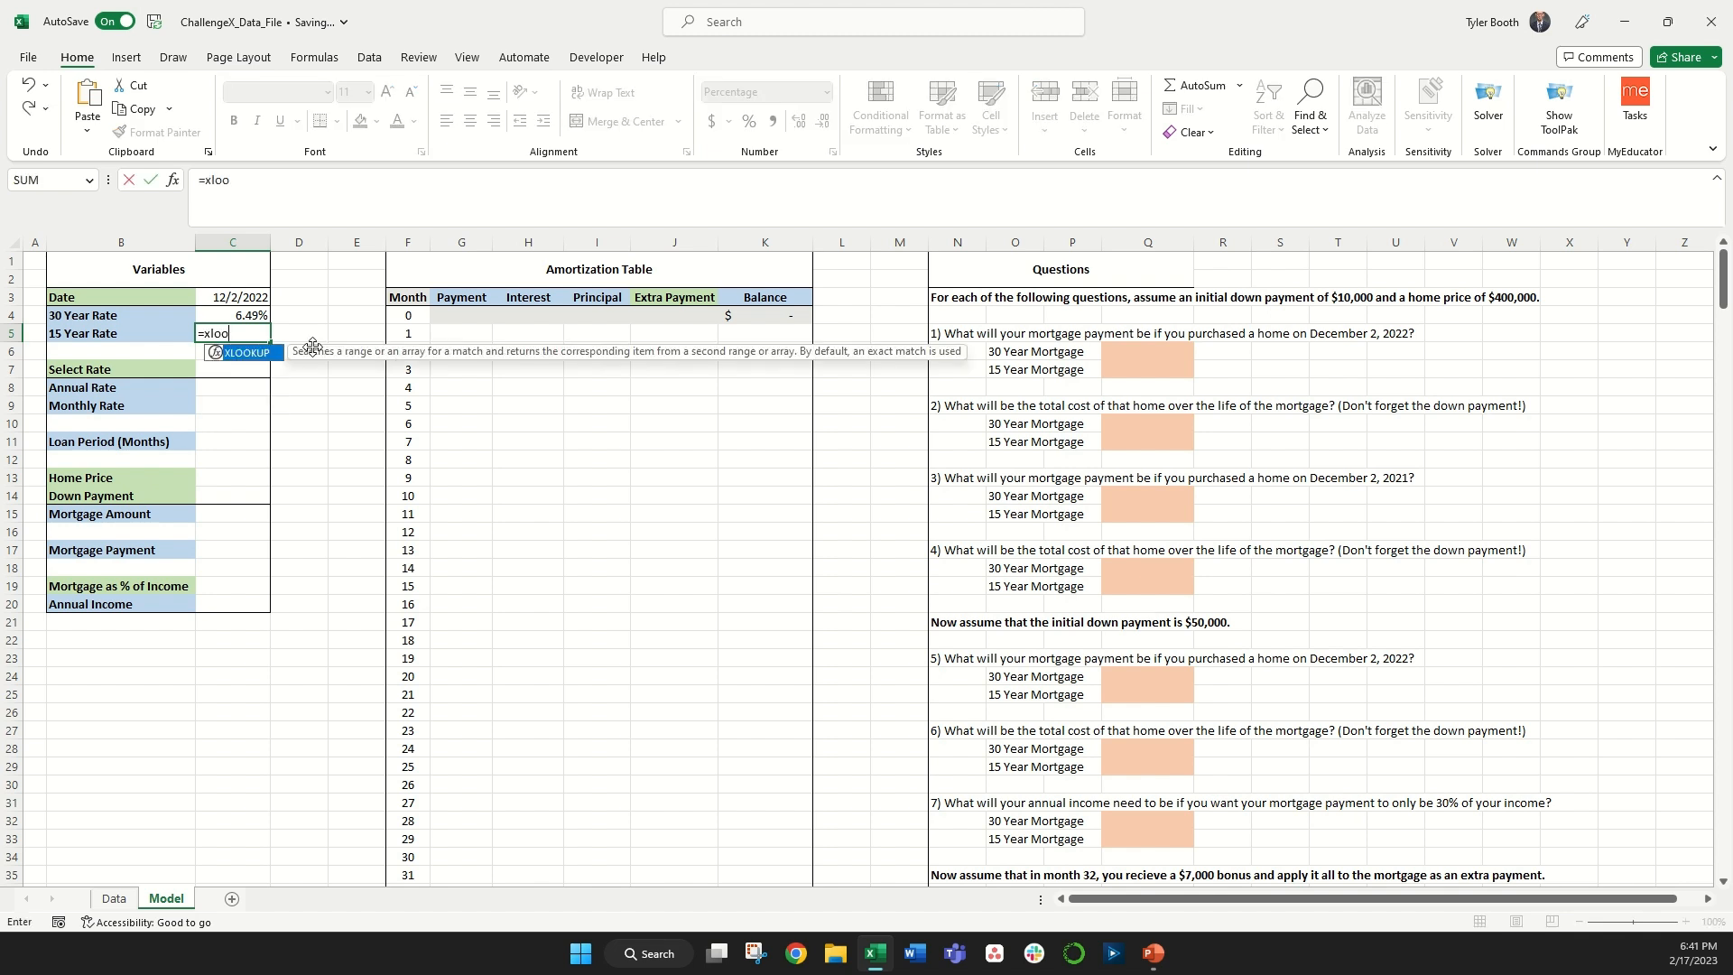
type("kup(")
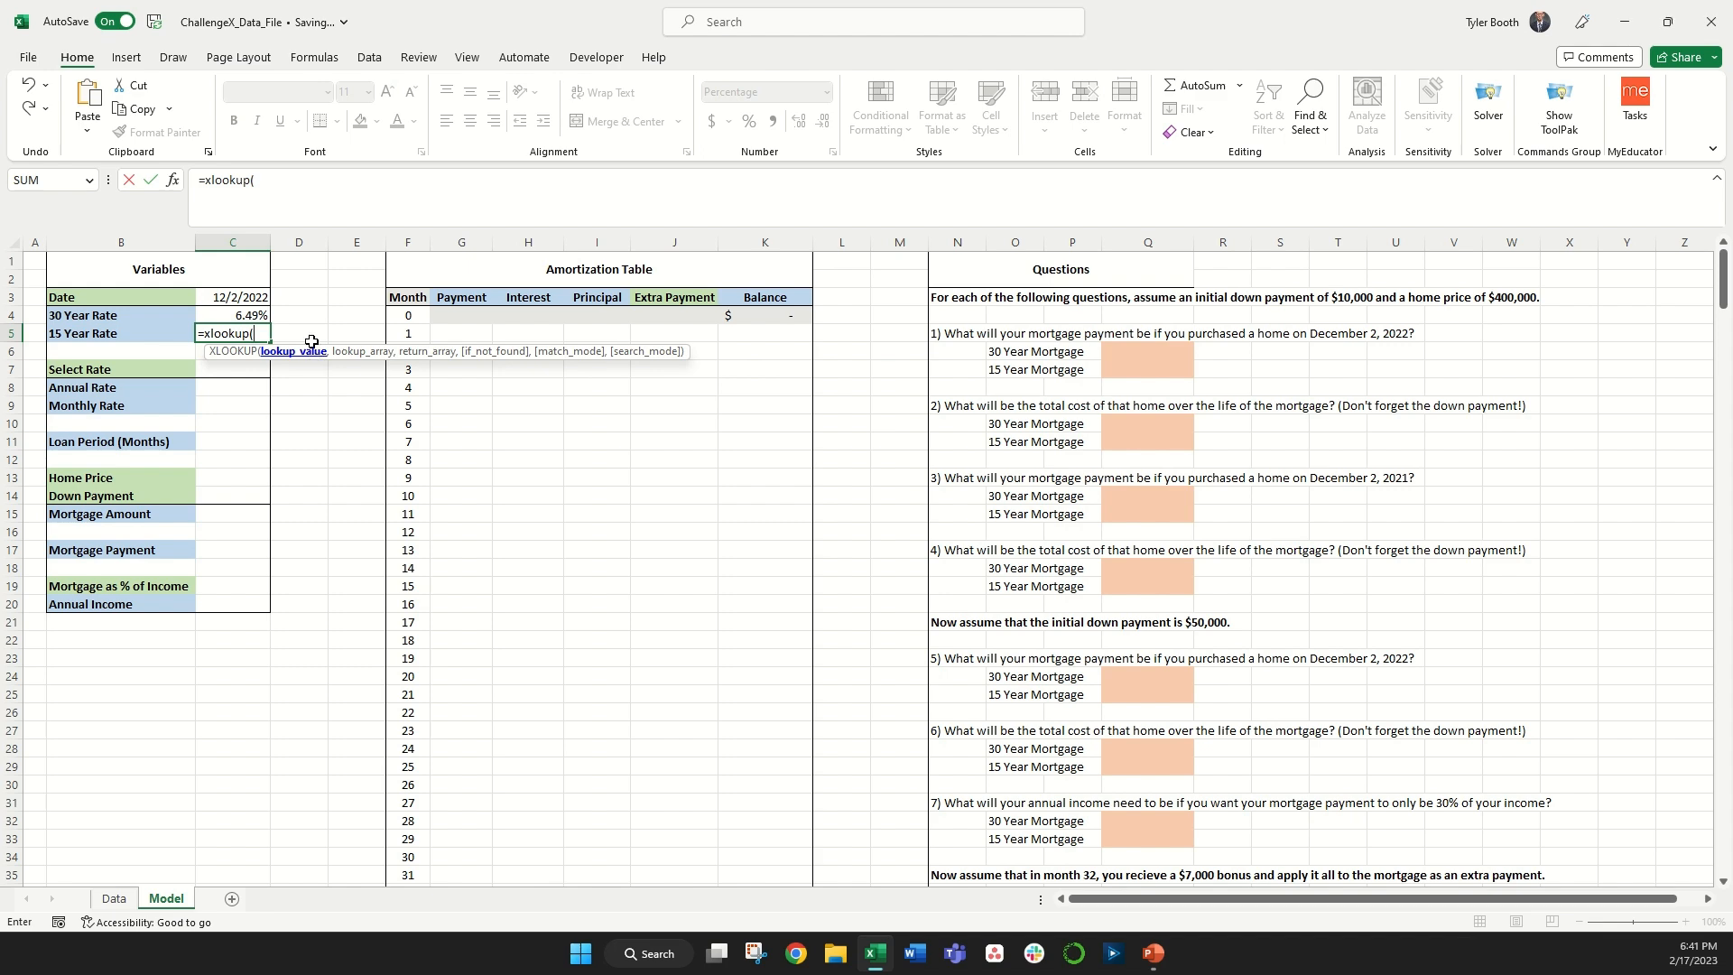
left_click(221, 298)
type(",")
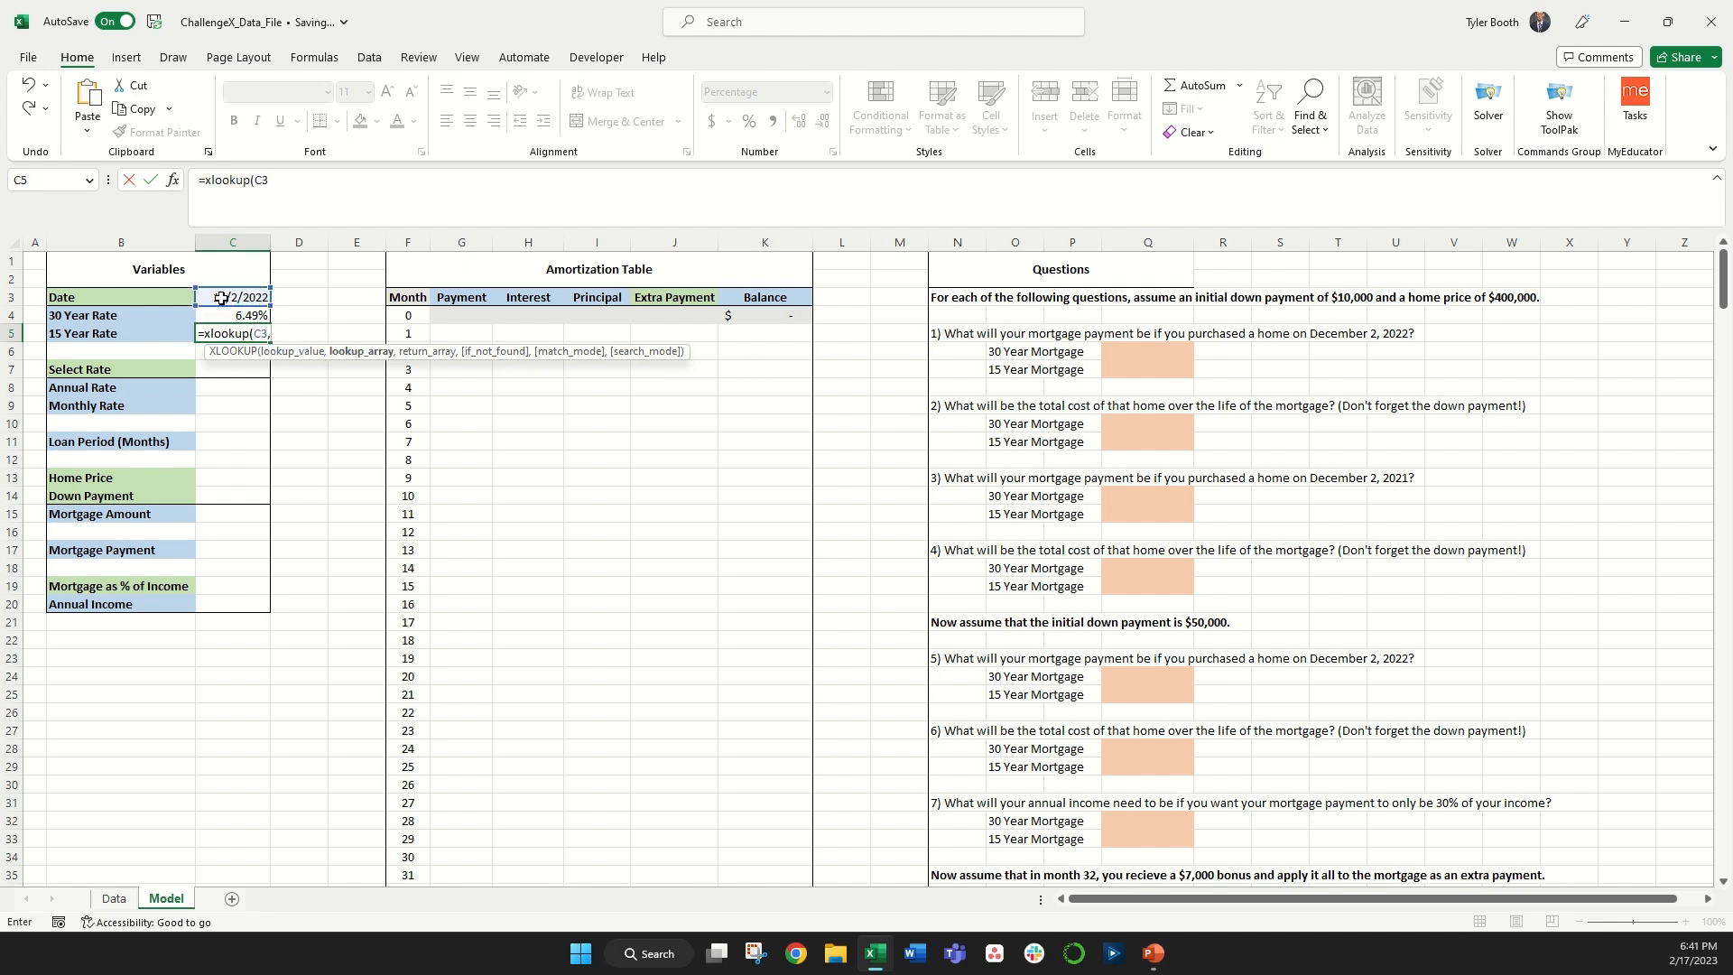
left_click(114, 900)
left_click(70, 731)
key("ctrl+Up")
key("ctrl+shift+Down")
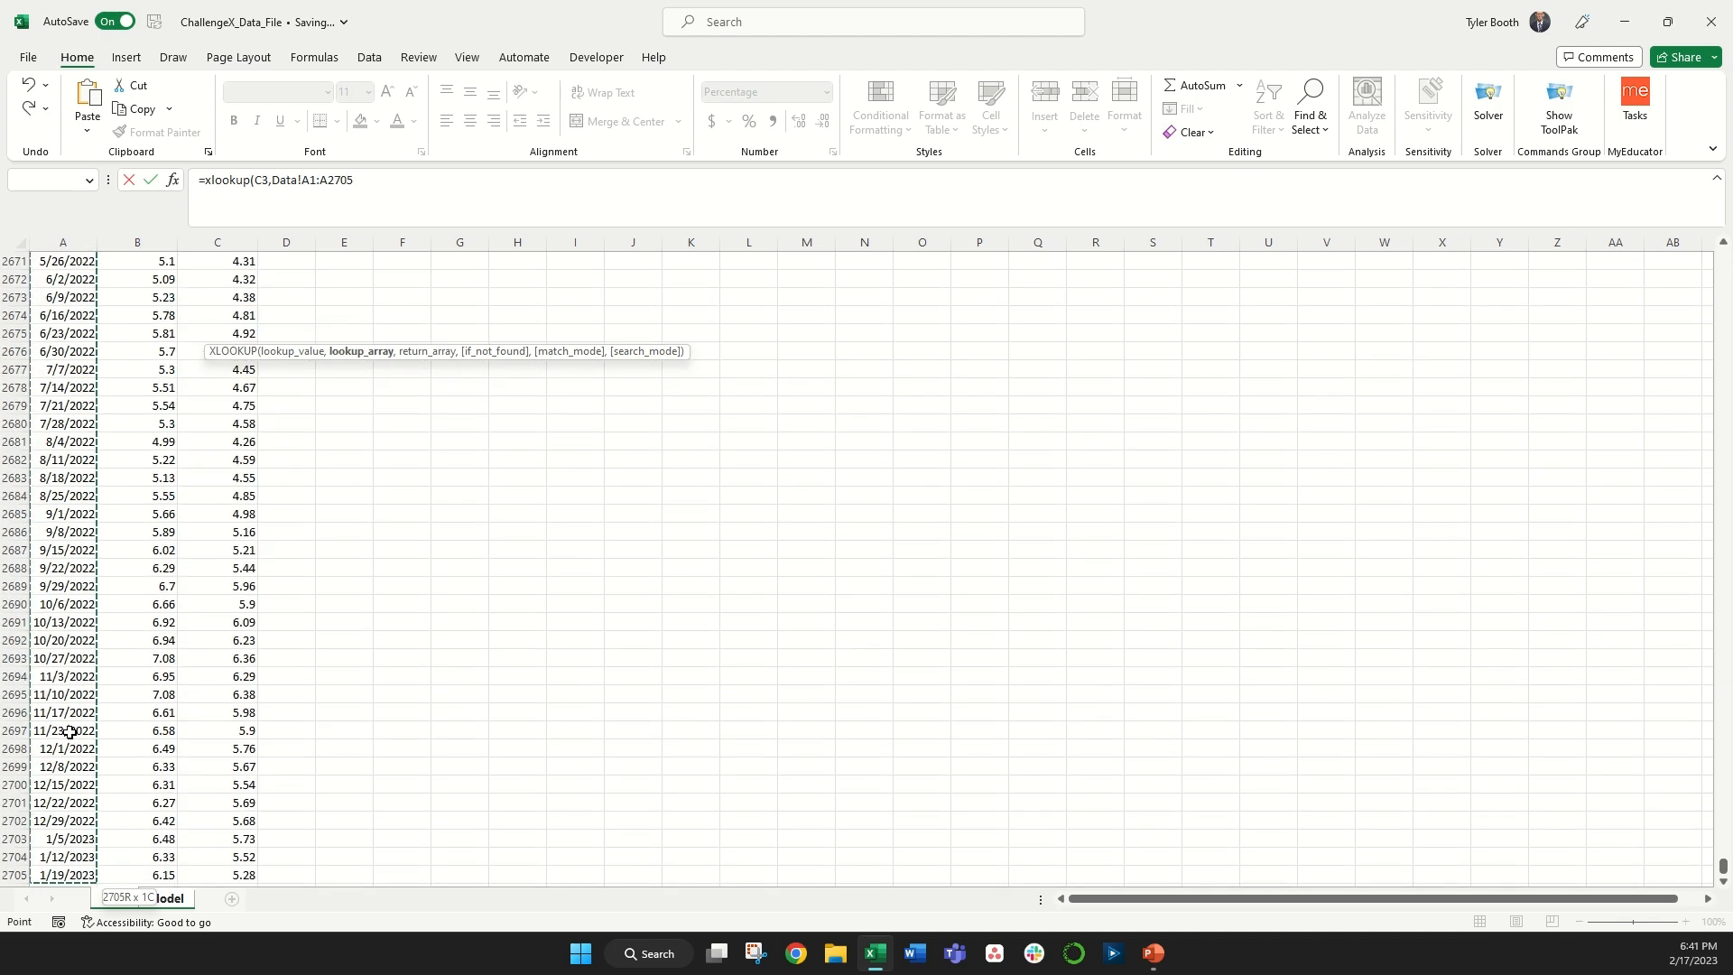
type(",")
left_click(247, 588)
key("ctrl+Up")
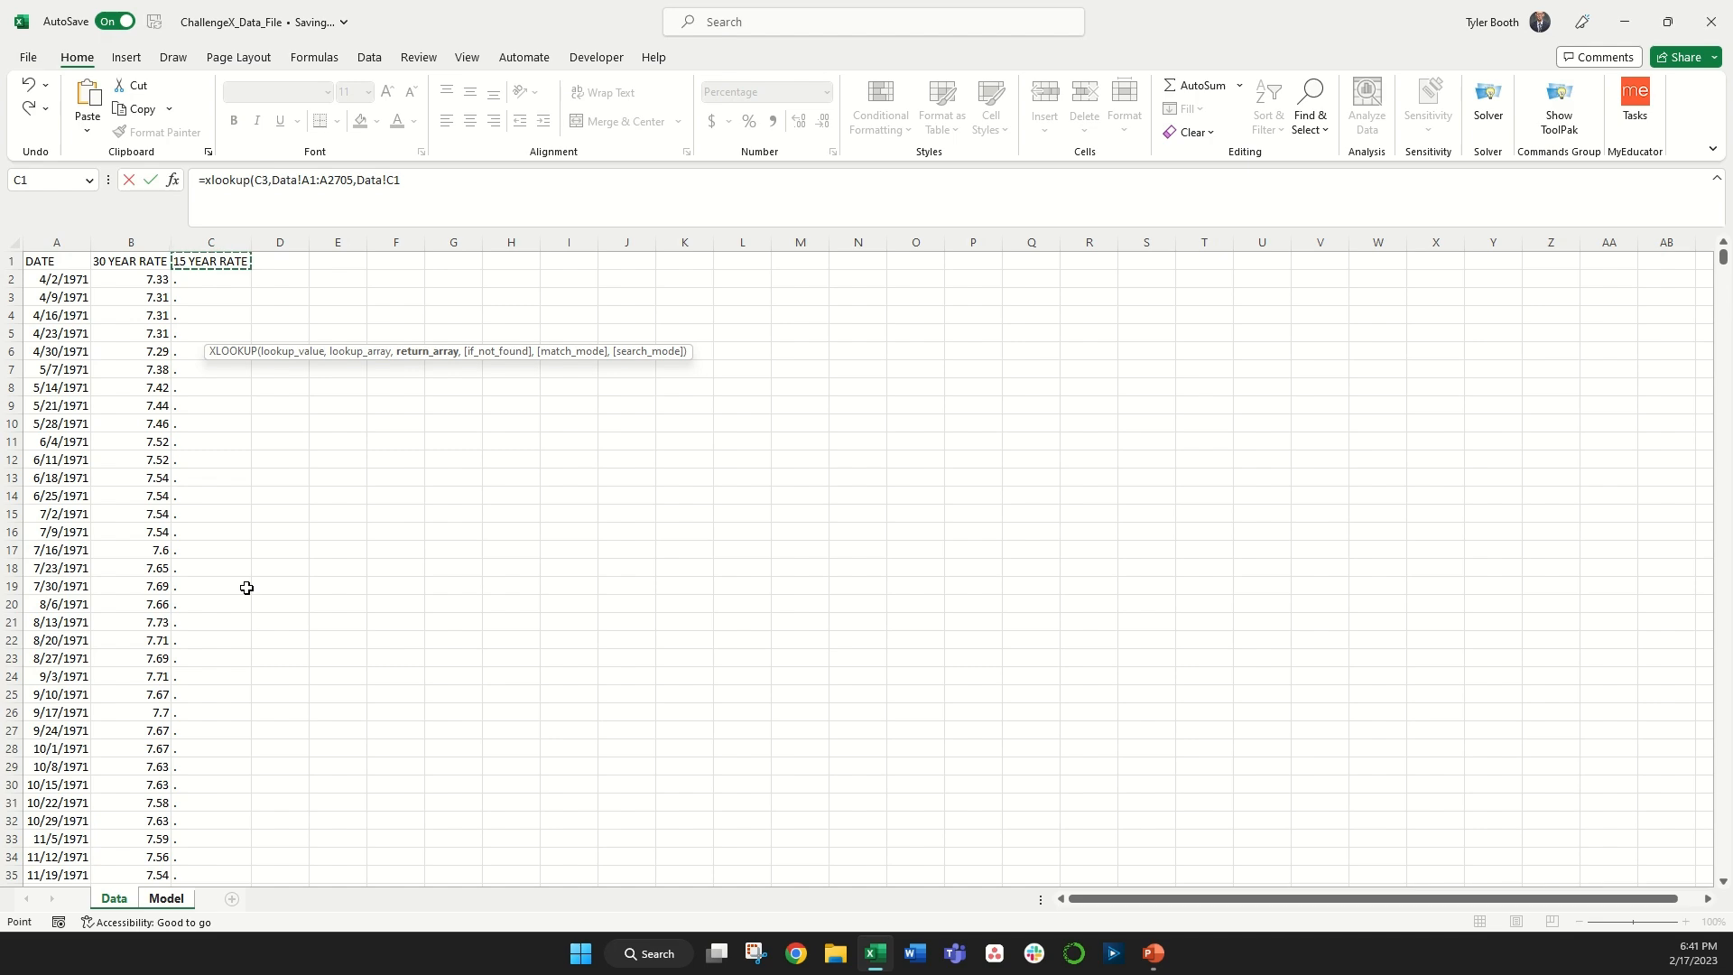
key("ctrl+shift+Down")
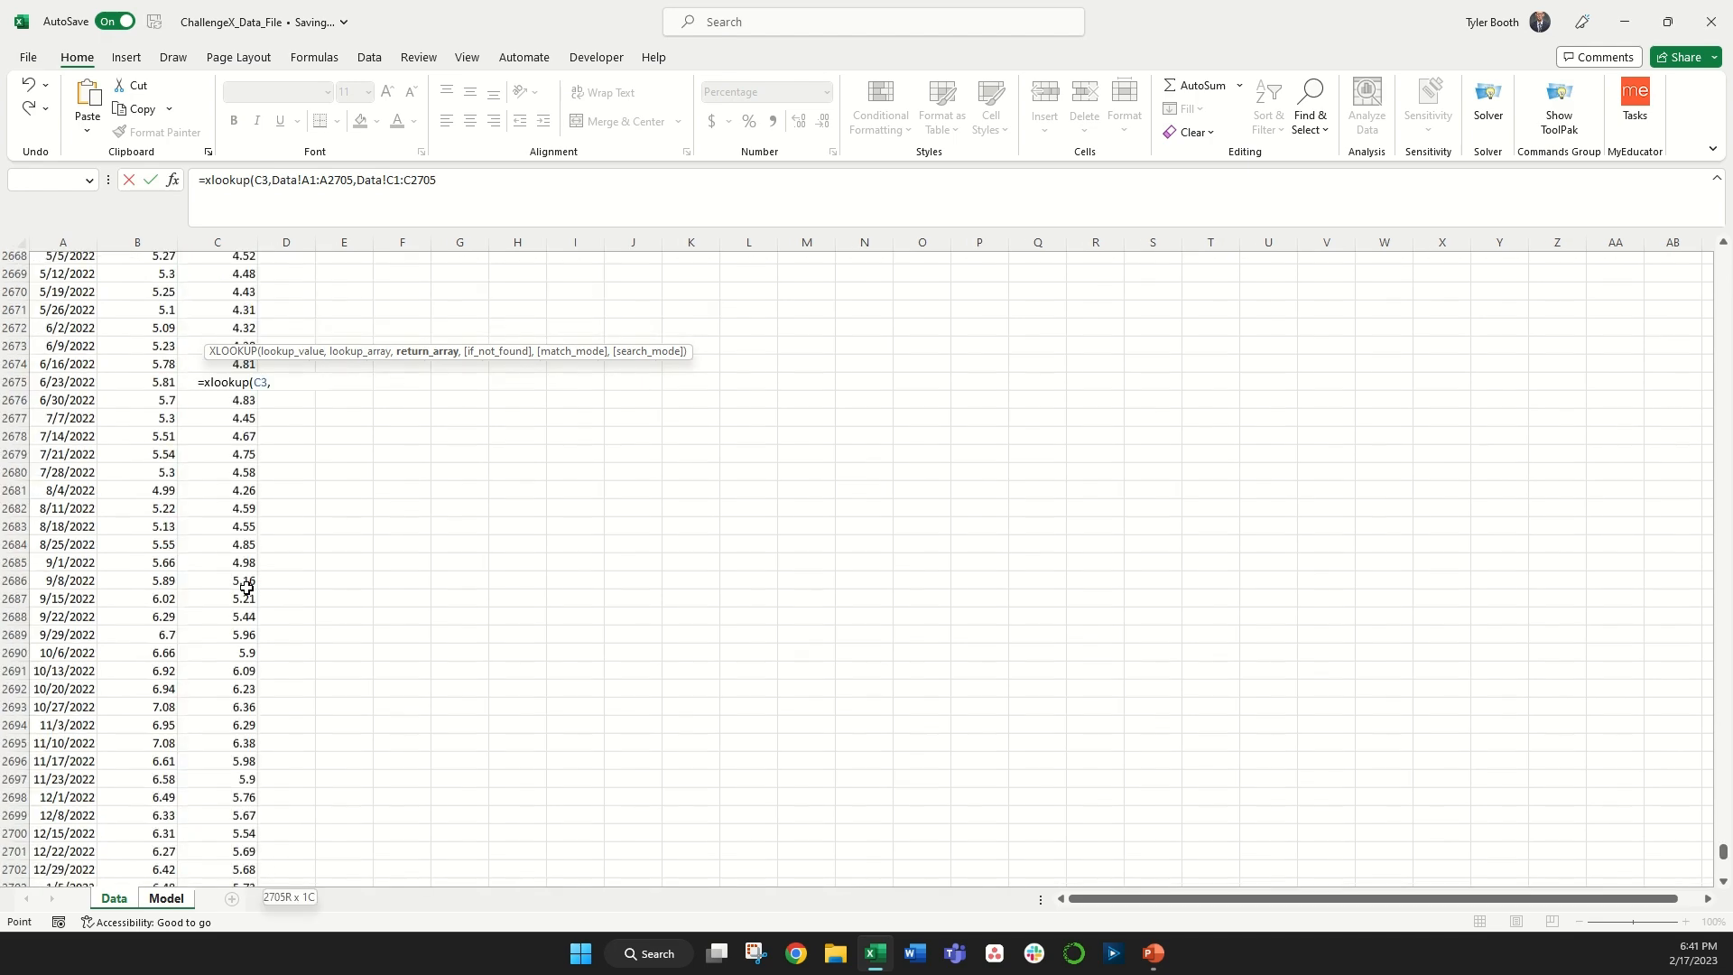
type(",,-1")
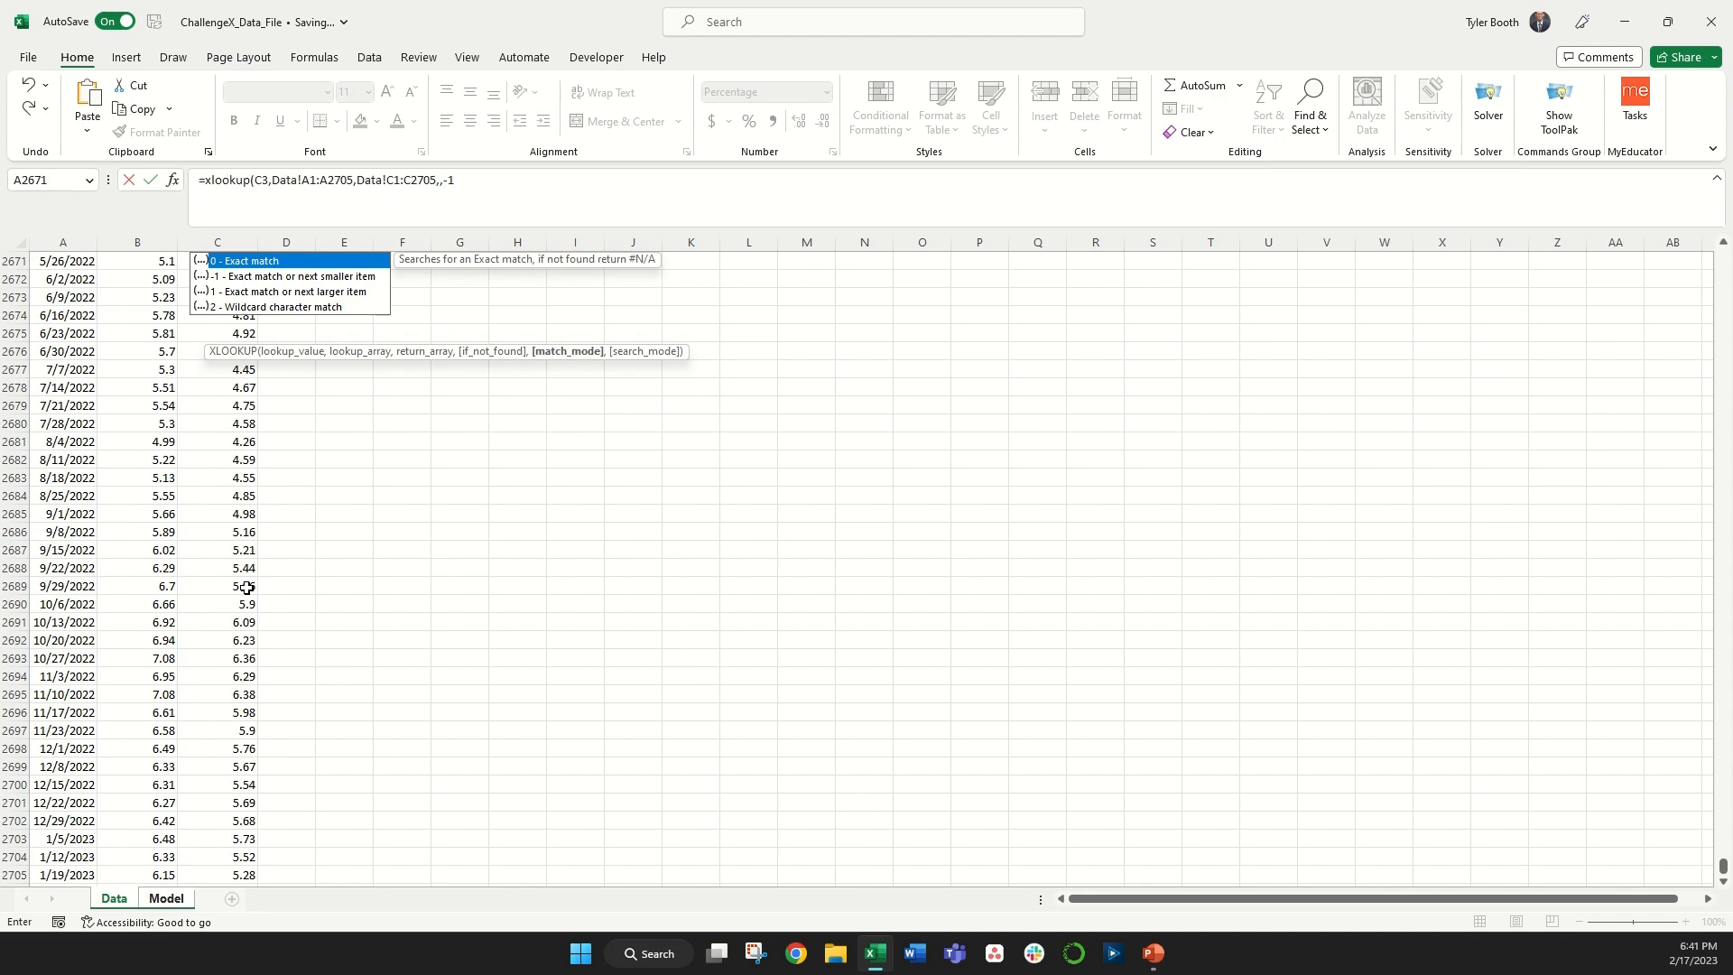
type(")/100")
key("Return")
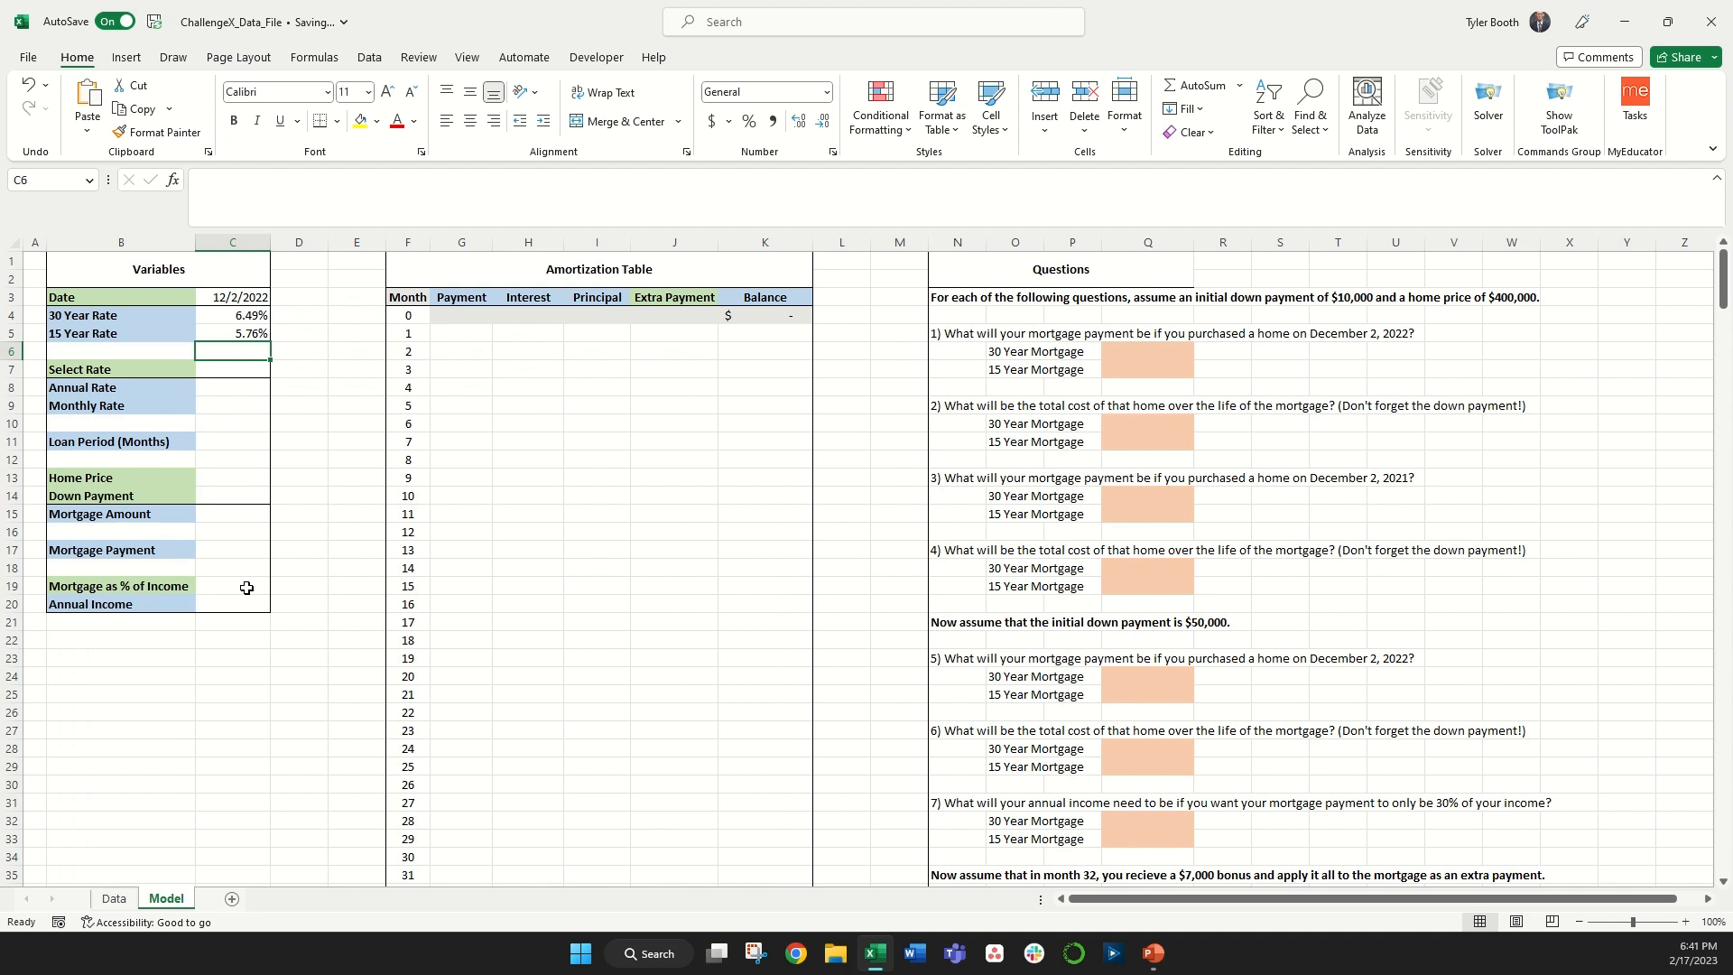
Step: Compare the looked-up rates with the Data sheet's rates for early December 2022
left_click(207, 299)
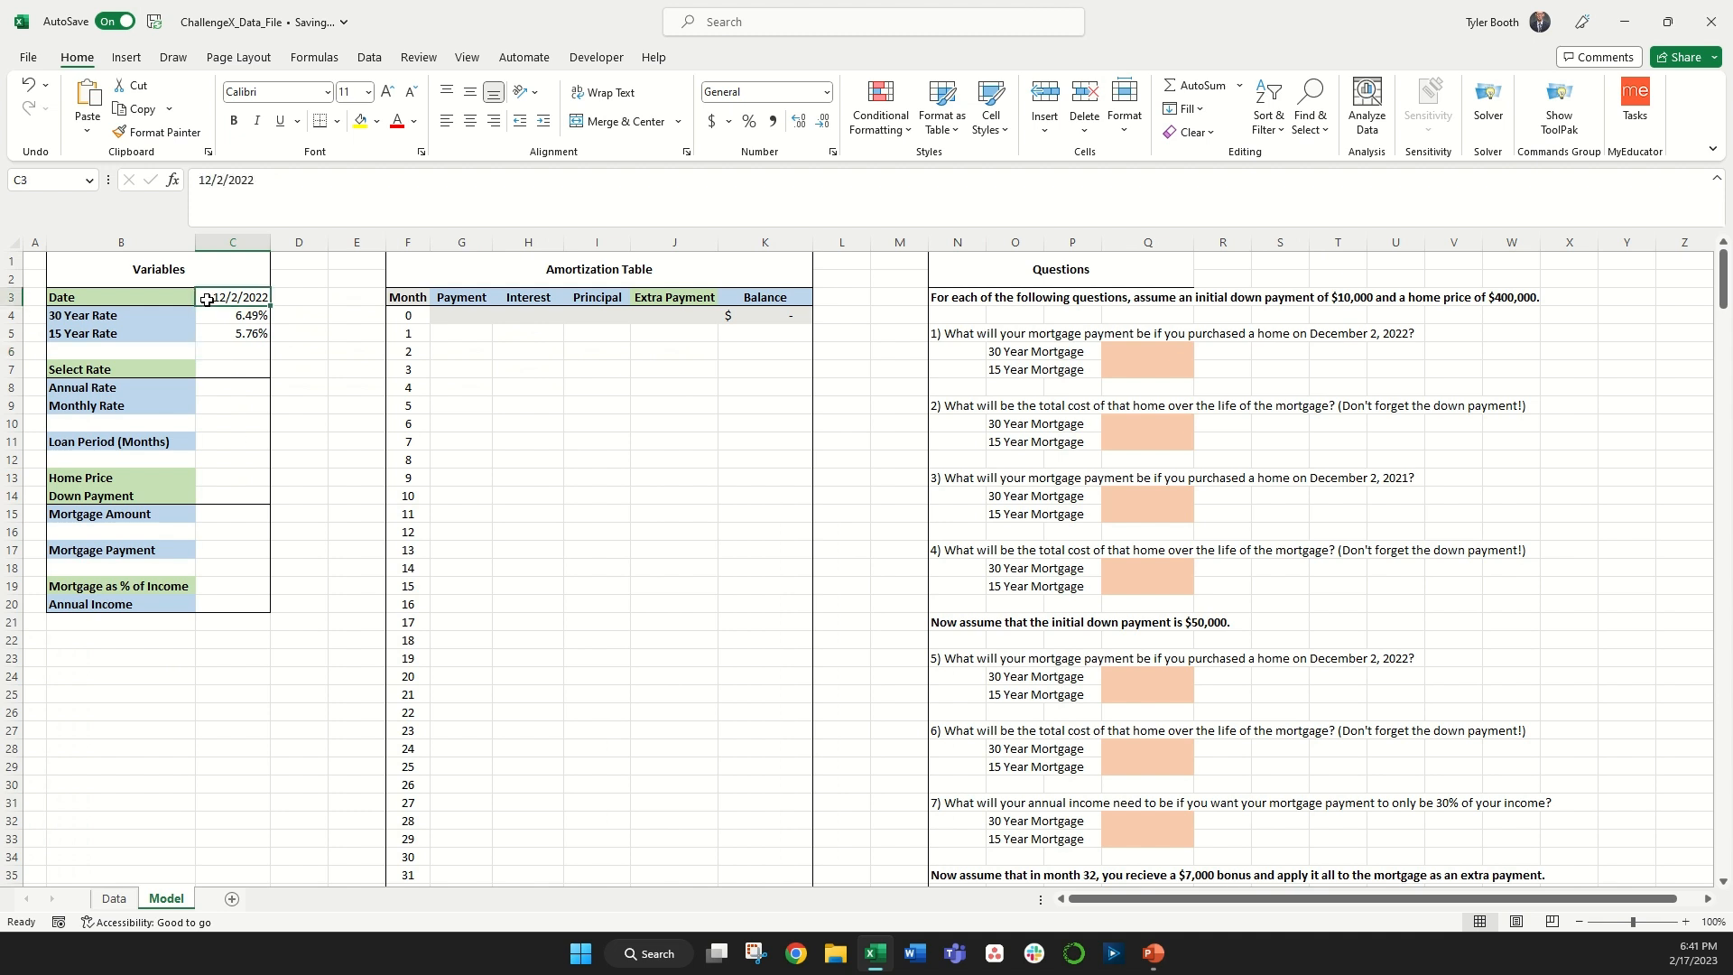
left_click(114, 898)
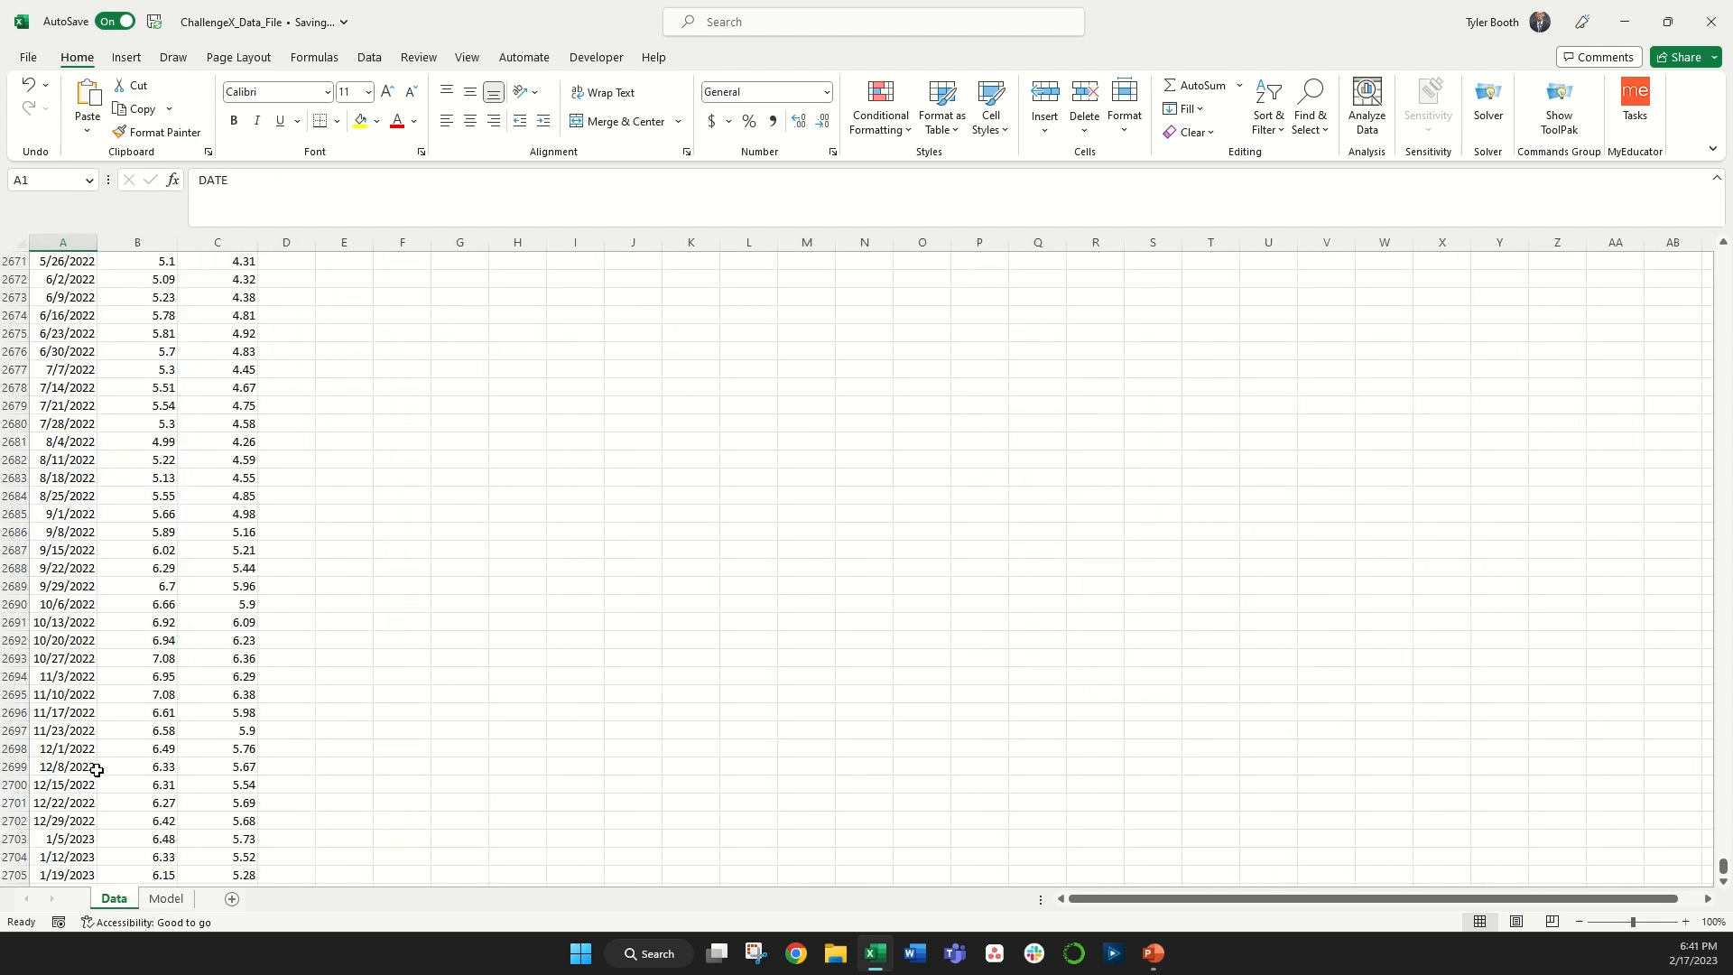
left_click_drag(81, 750, 201, 760)
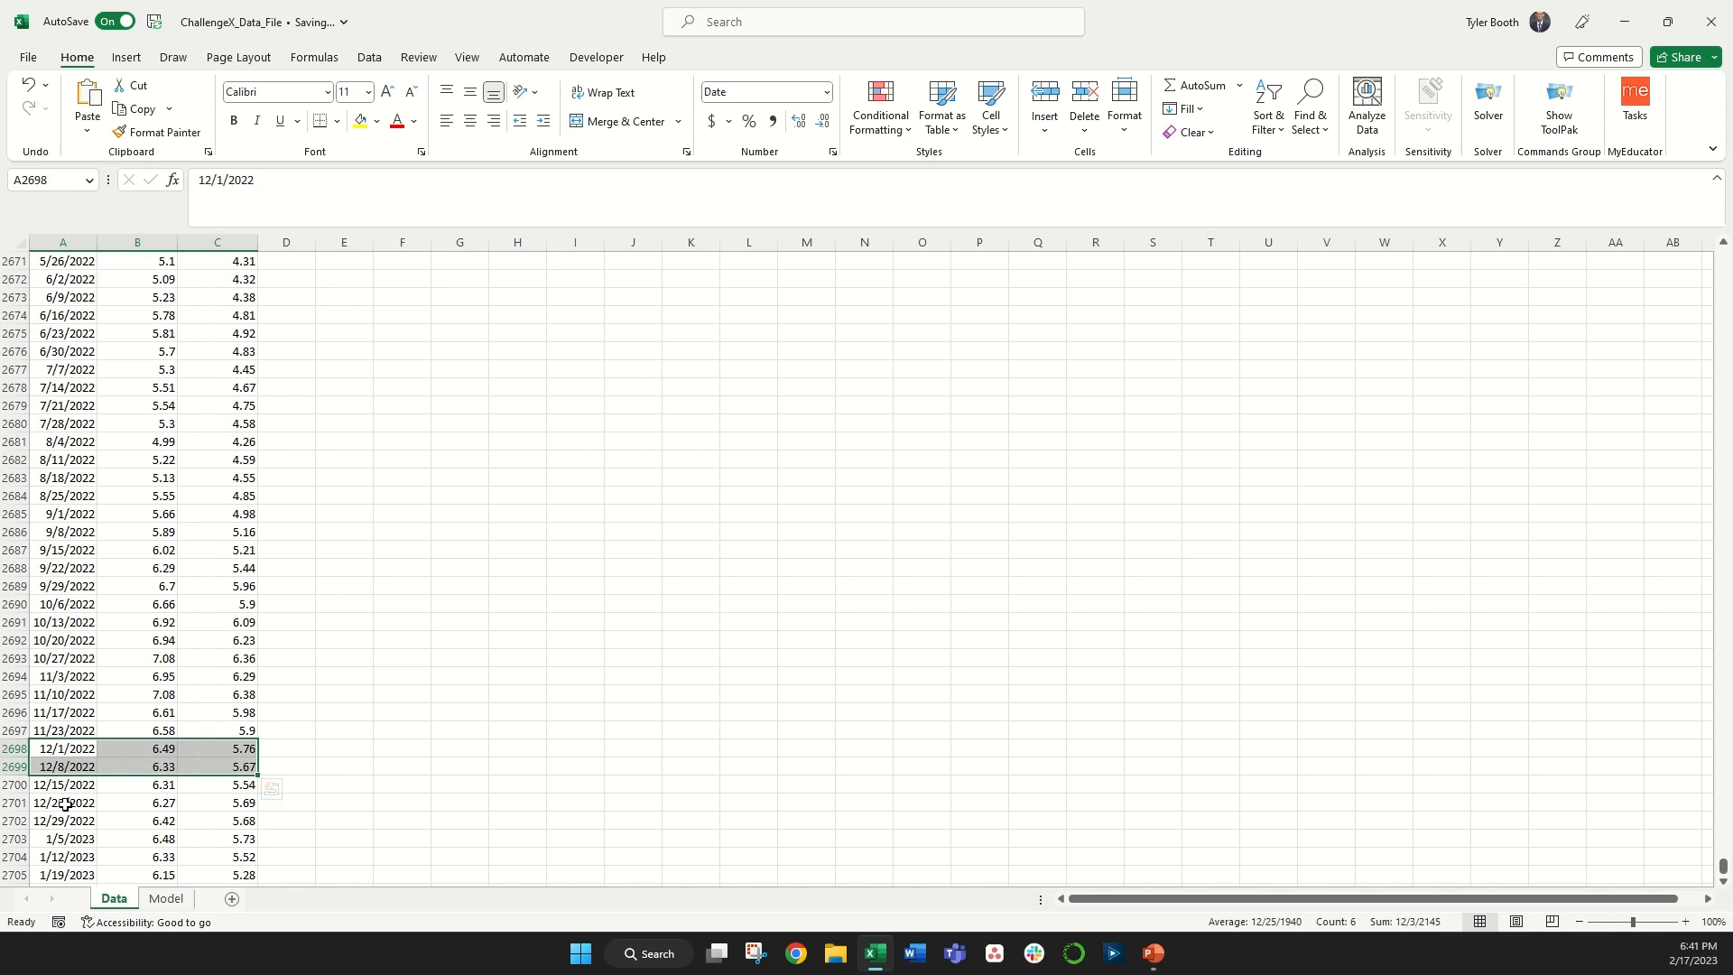
left_click(61, 749)
left_click_drag(110, 750, 193, 750)
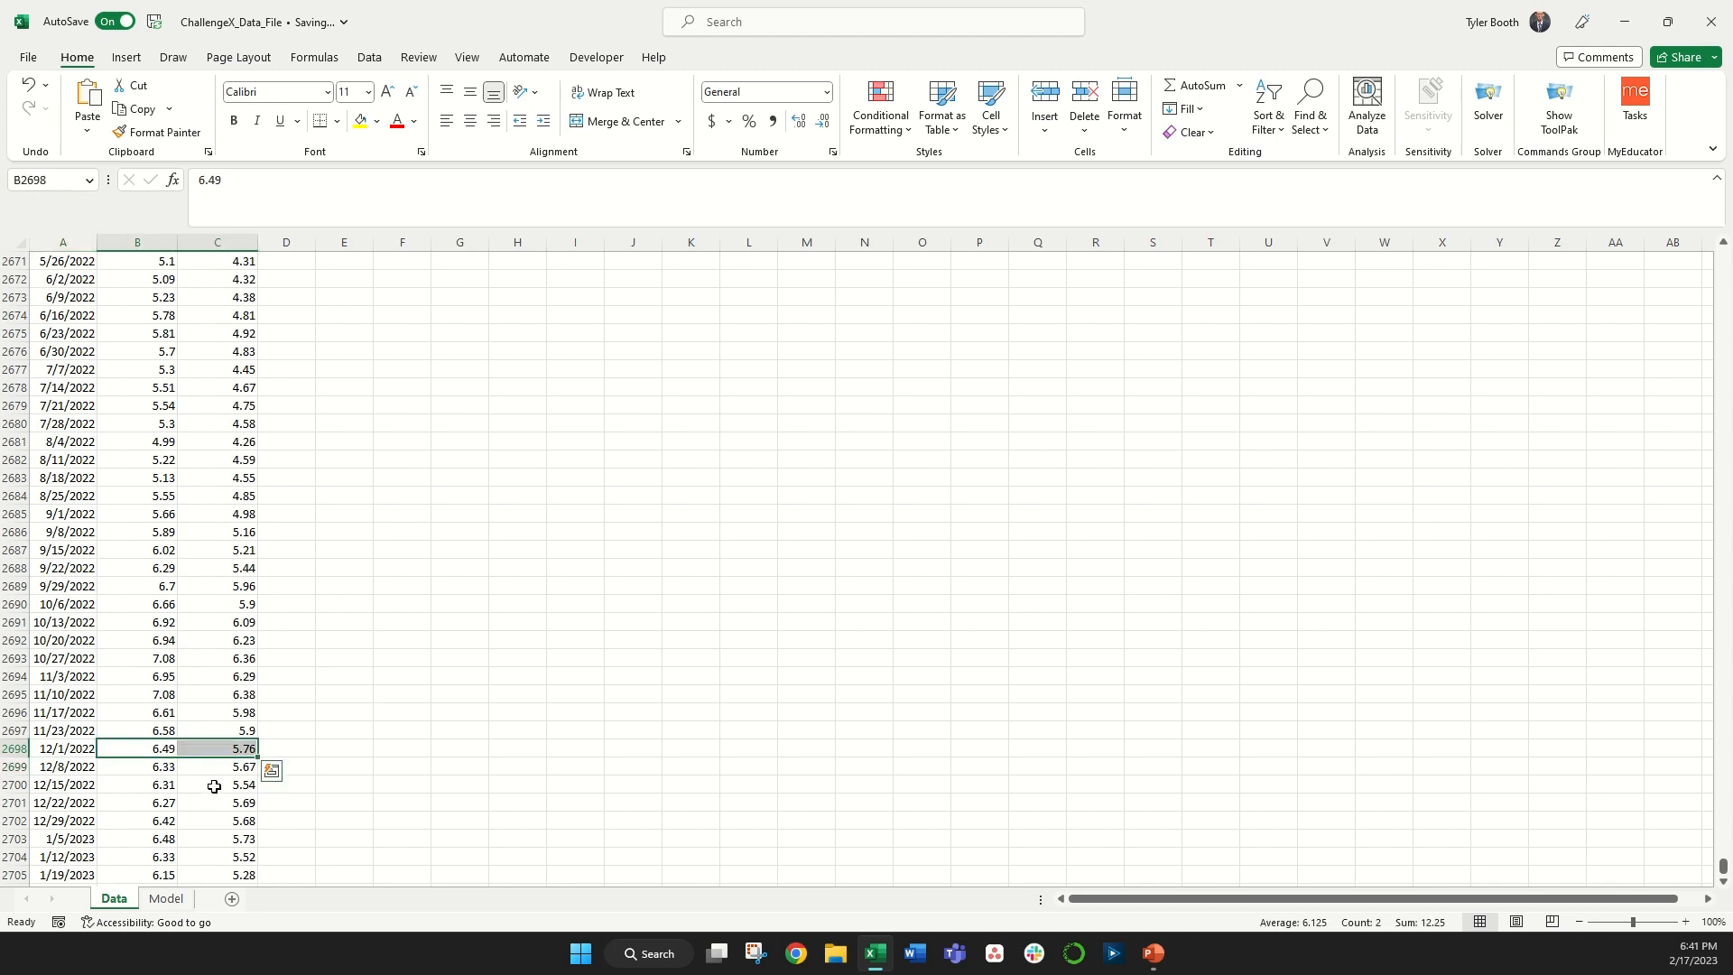
left_click(172, 899)
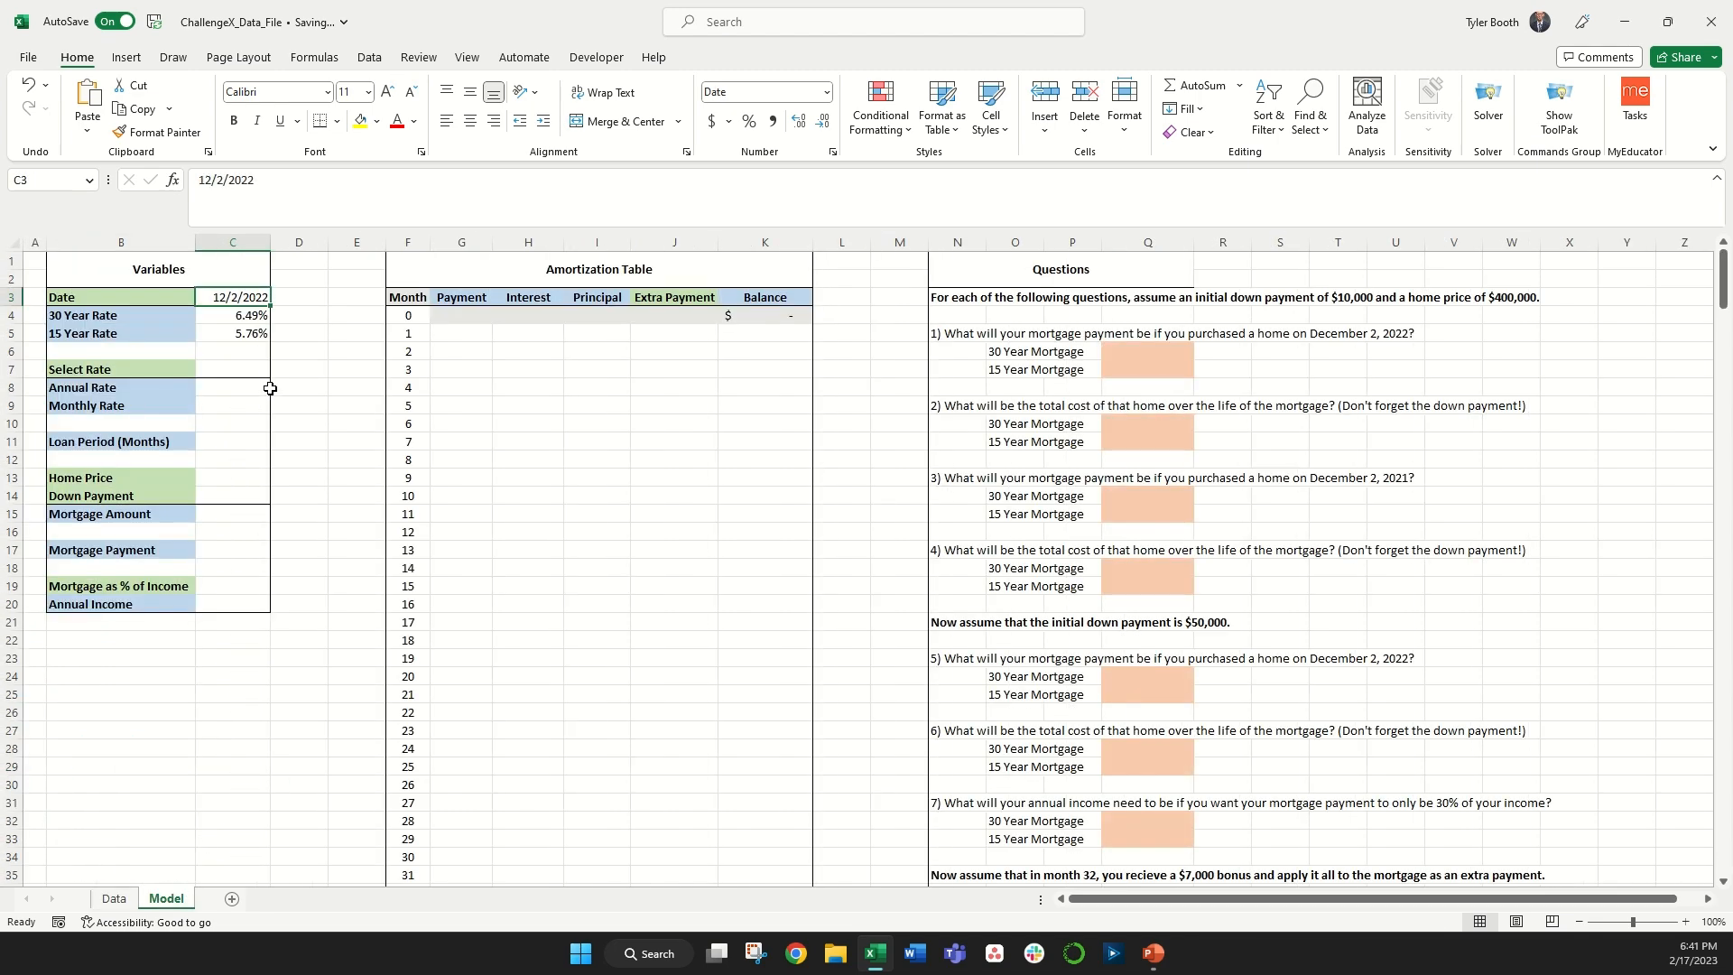
Step: Set Select Rate to 30 Year Rate from its dropdown list
left_click(243, 366)
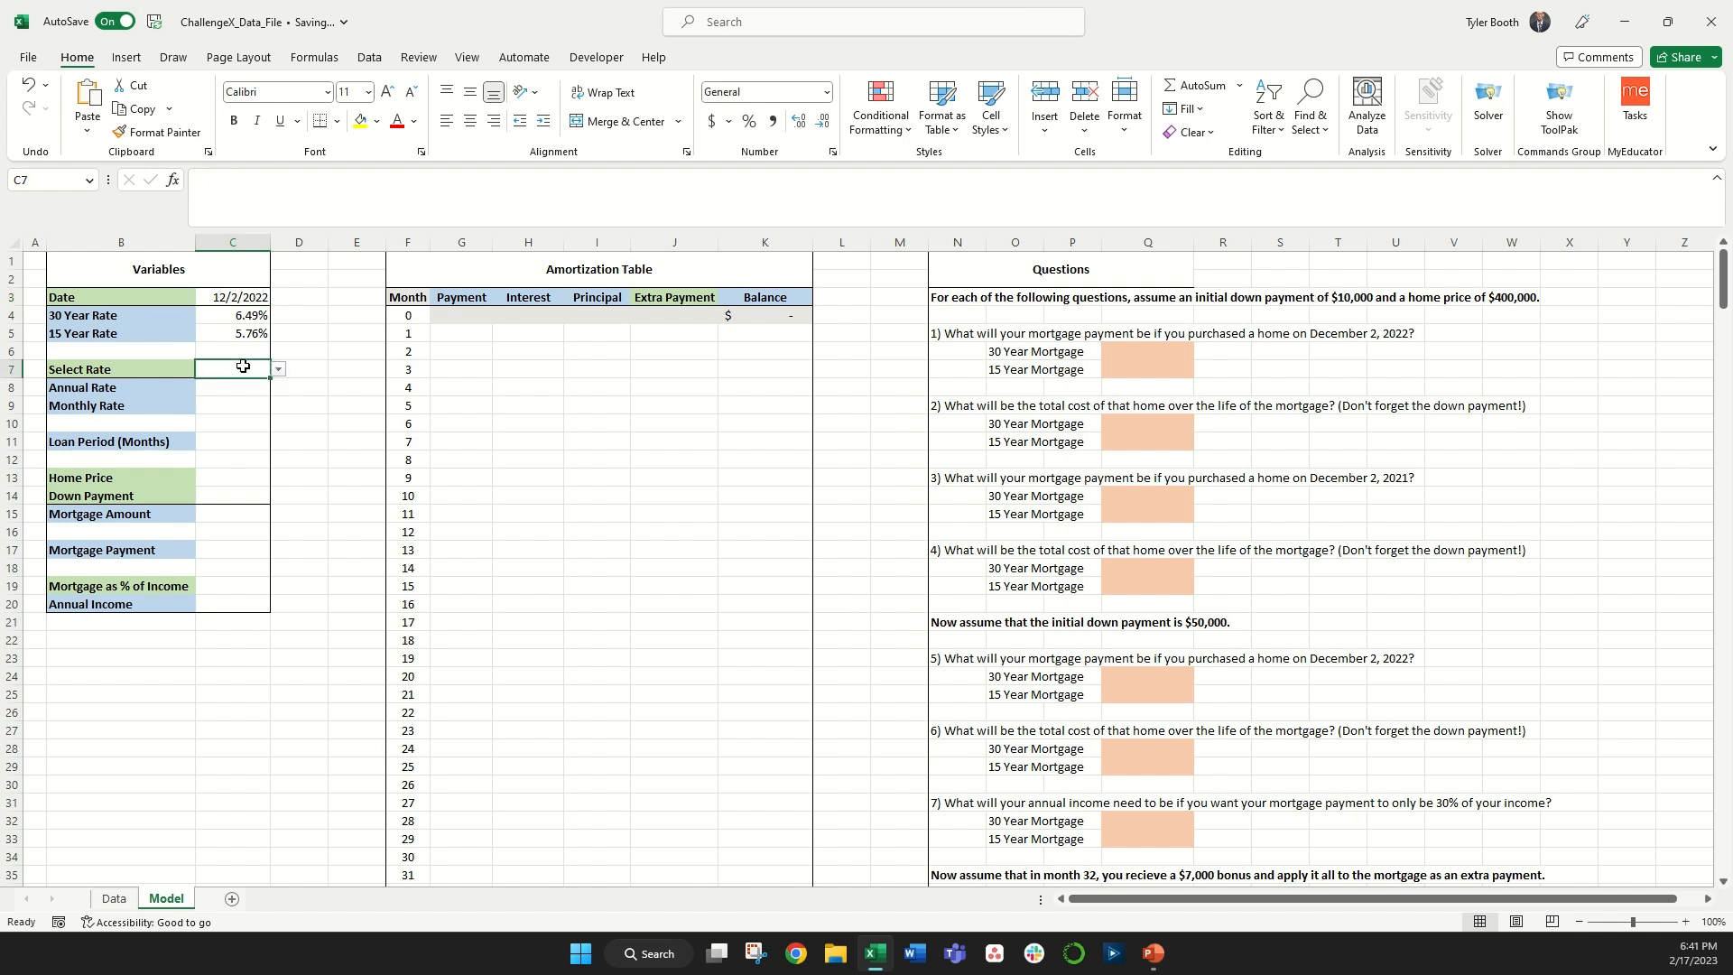
left_click(278, 371)
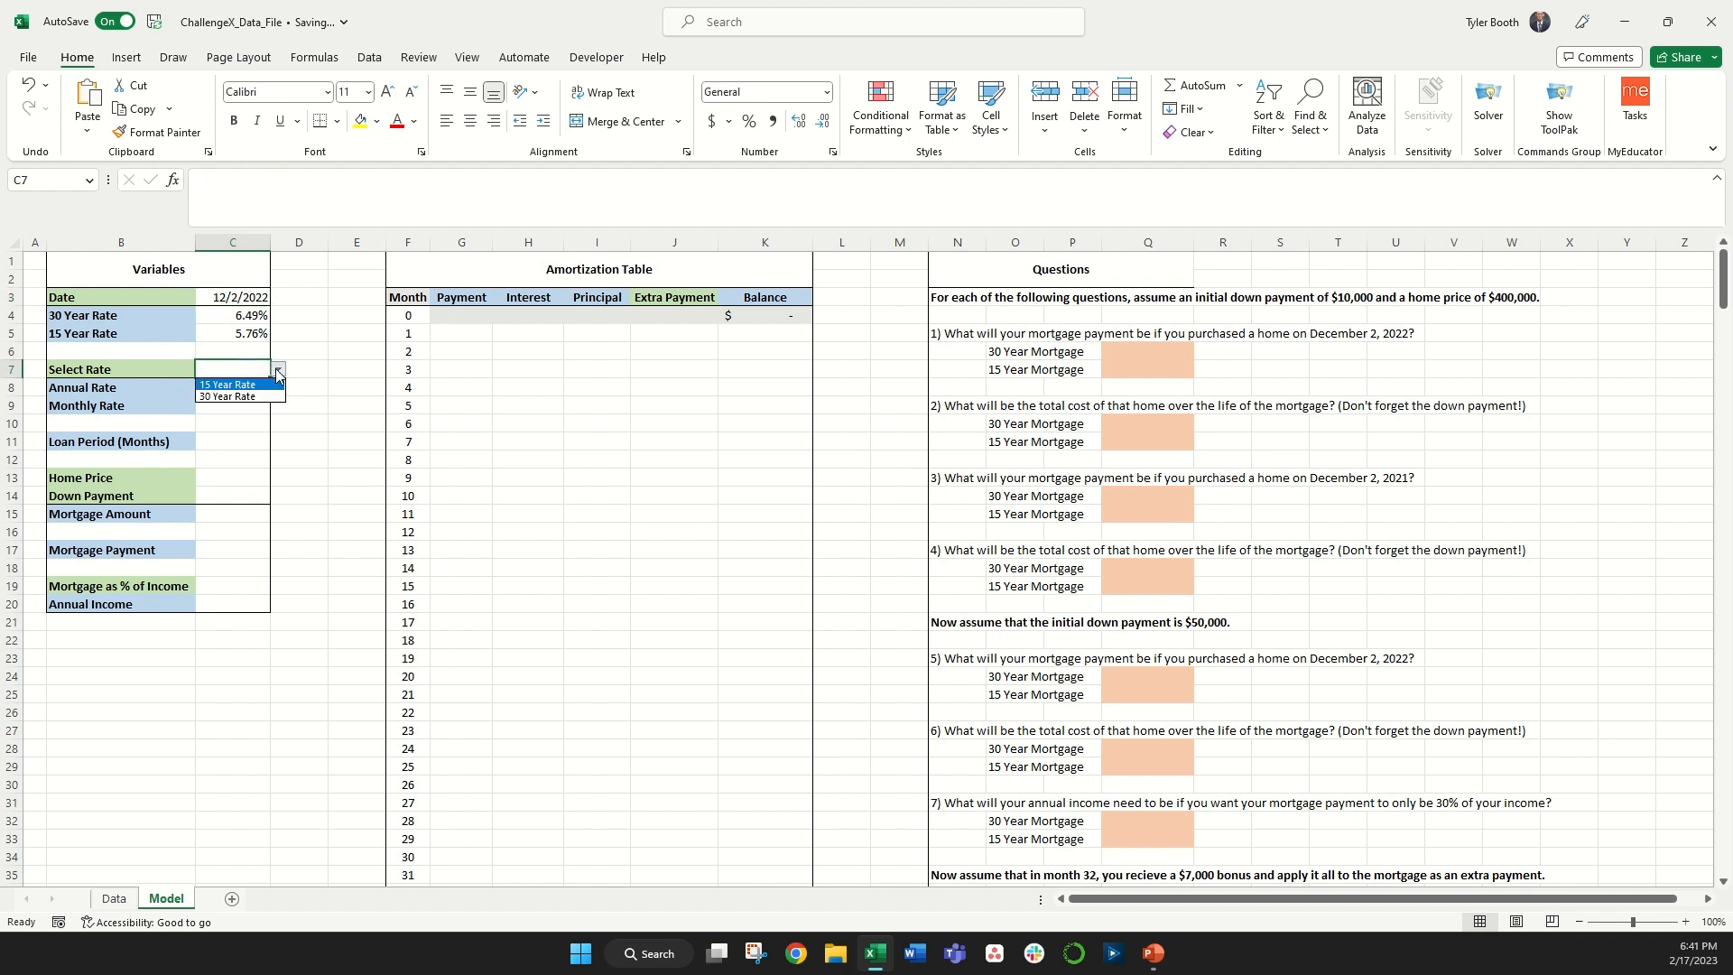
left_click(266, 394)
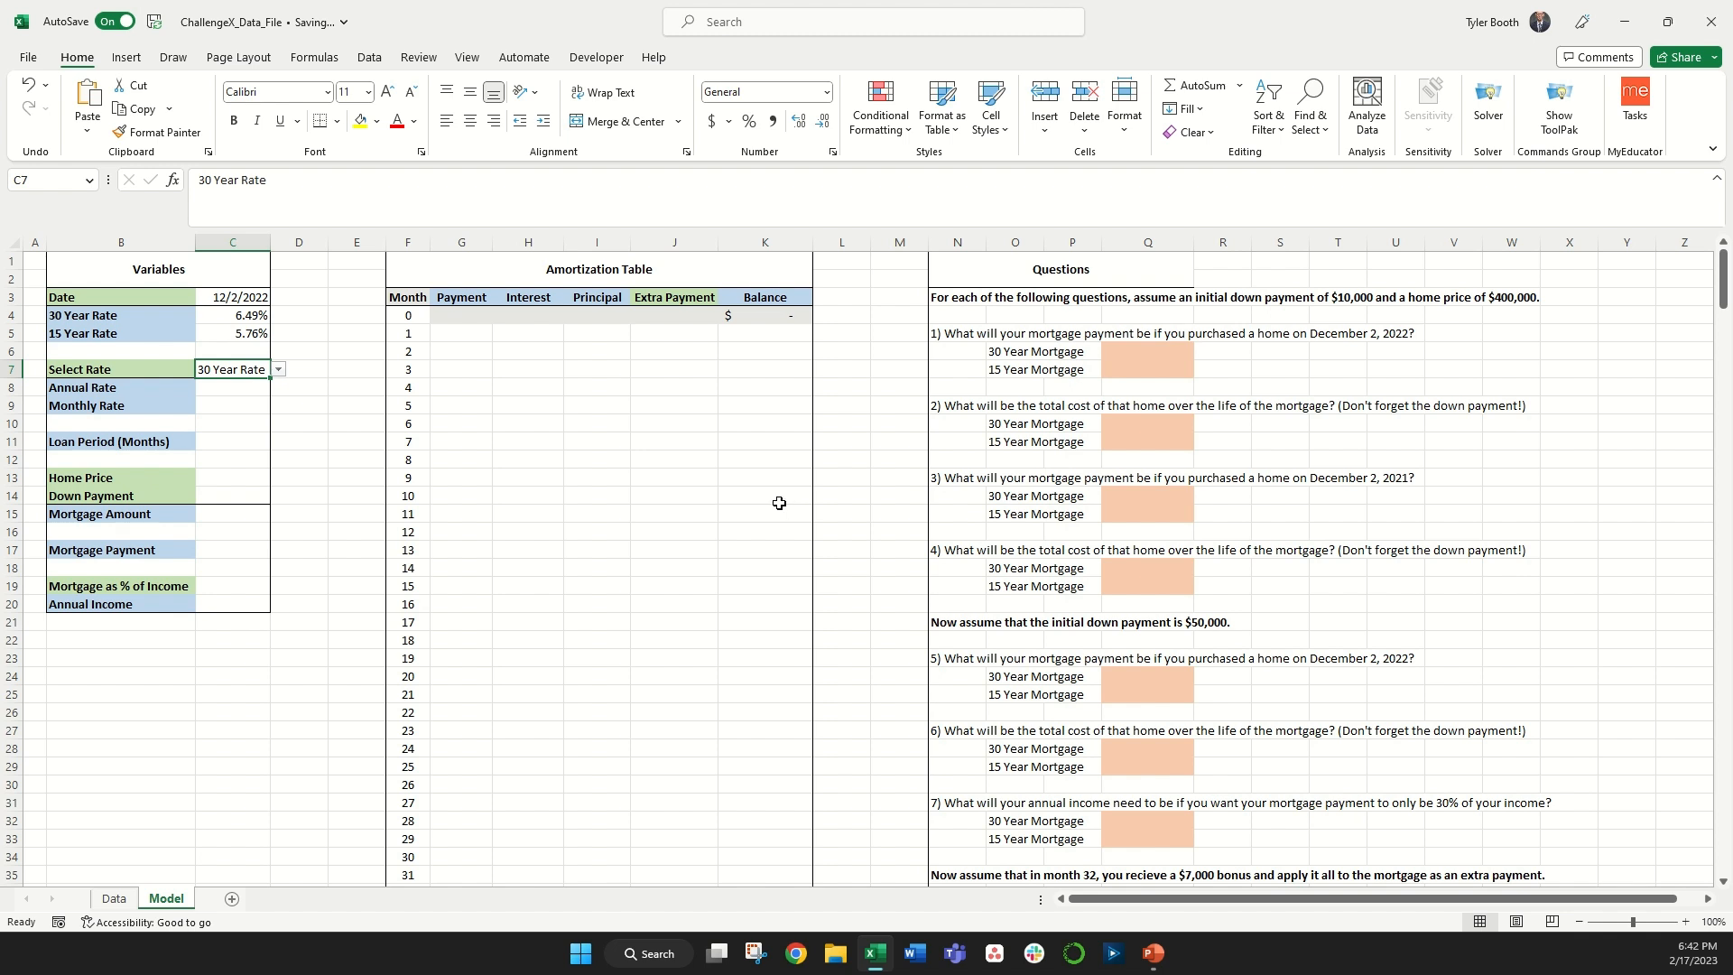
Step: Fill Annual Rate with an XLOOKUP of the selected rate in the two rate labels, returning their rates
left_click(217, 386)
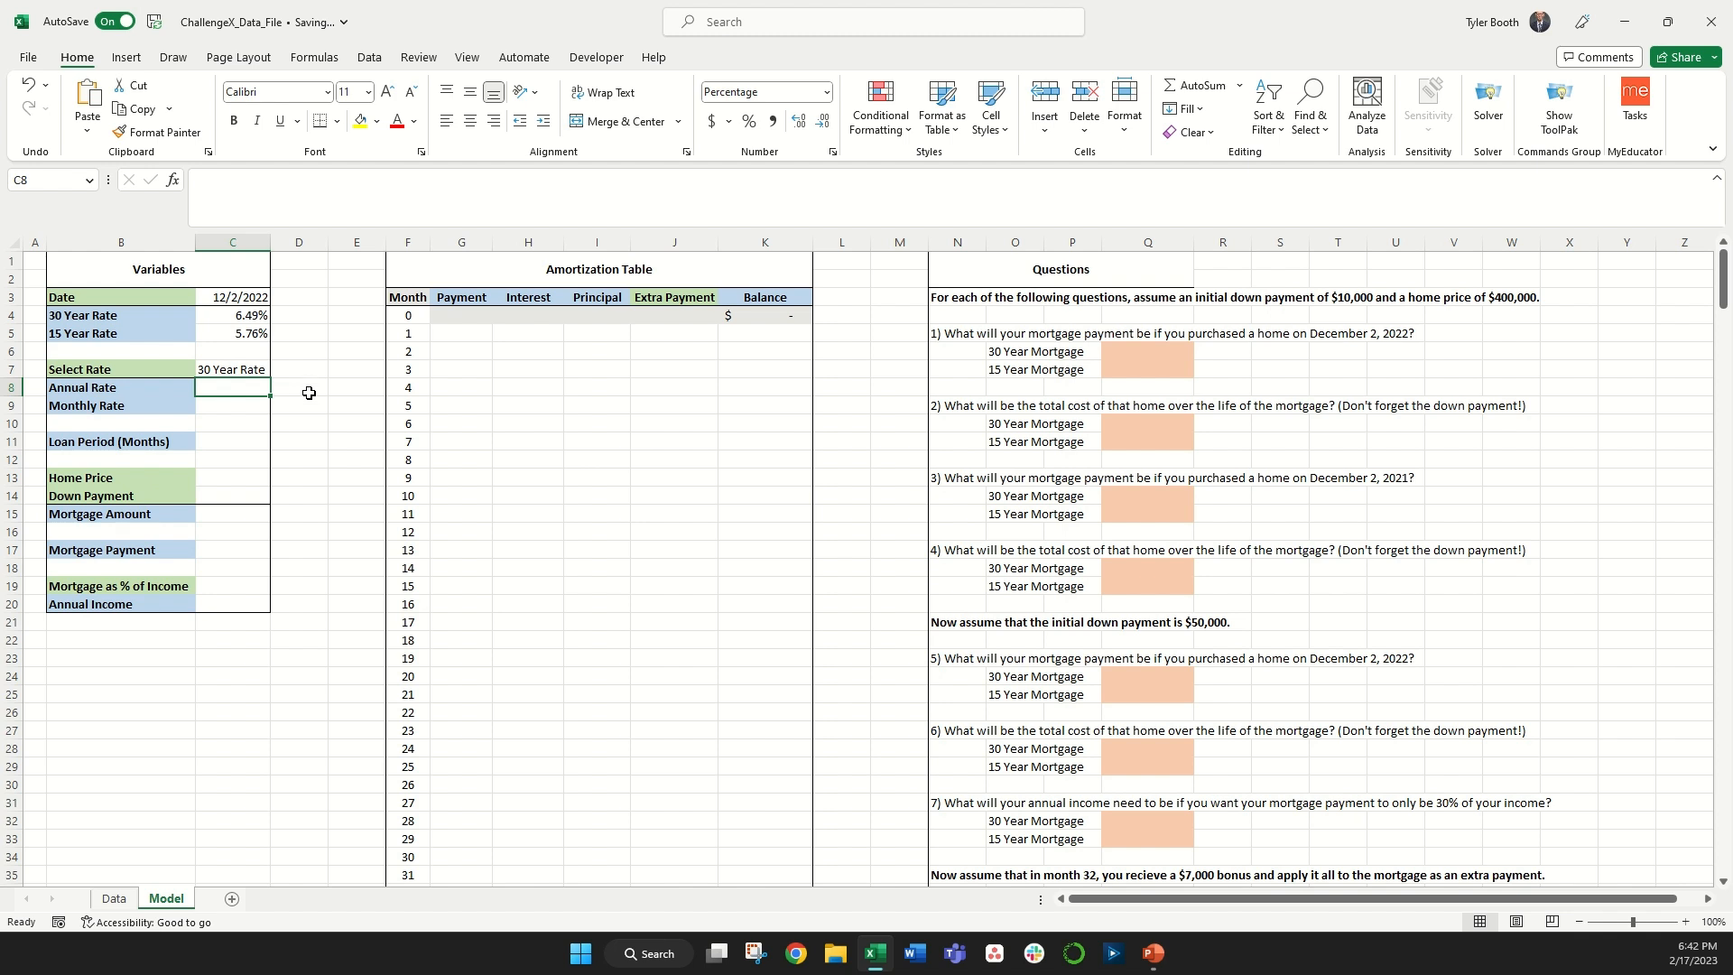
type("=xlooku")
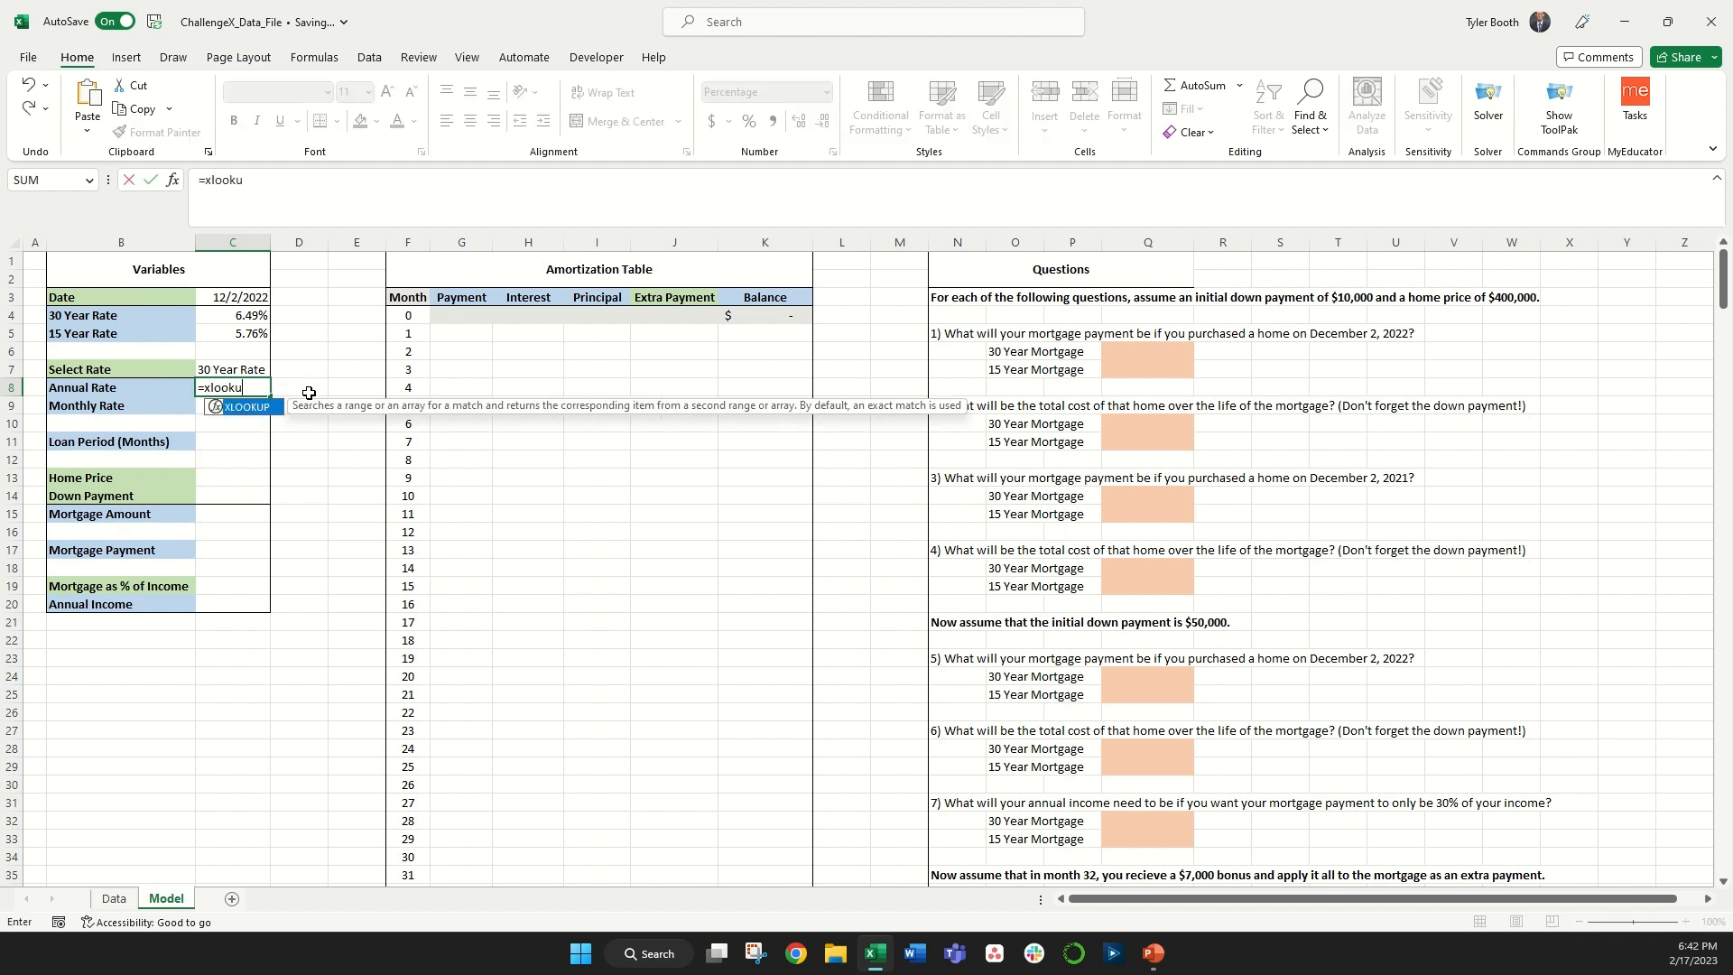
type("p(")
left_click(232, 367)
type(",")
left_click_drag(133, 316, 232, 331)
type(",")
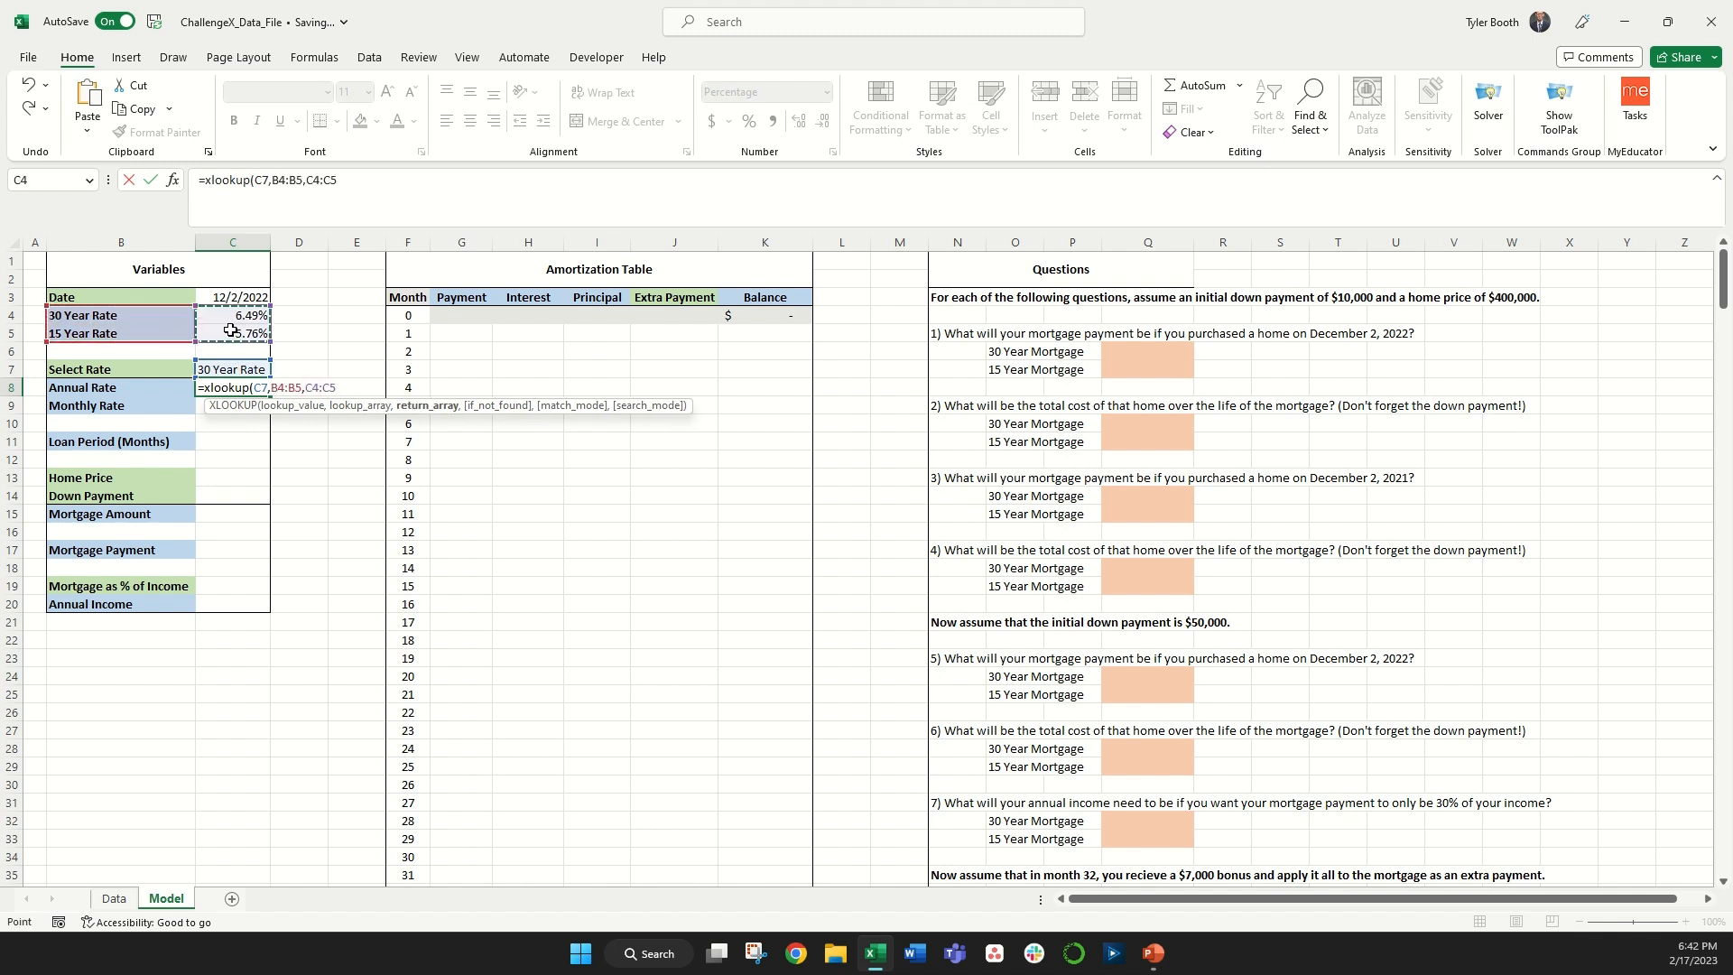
type(")")
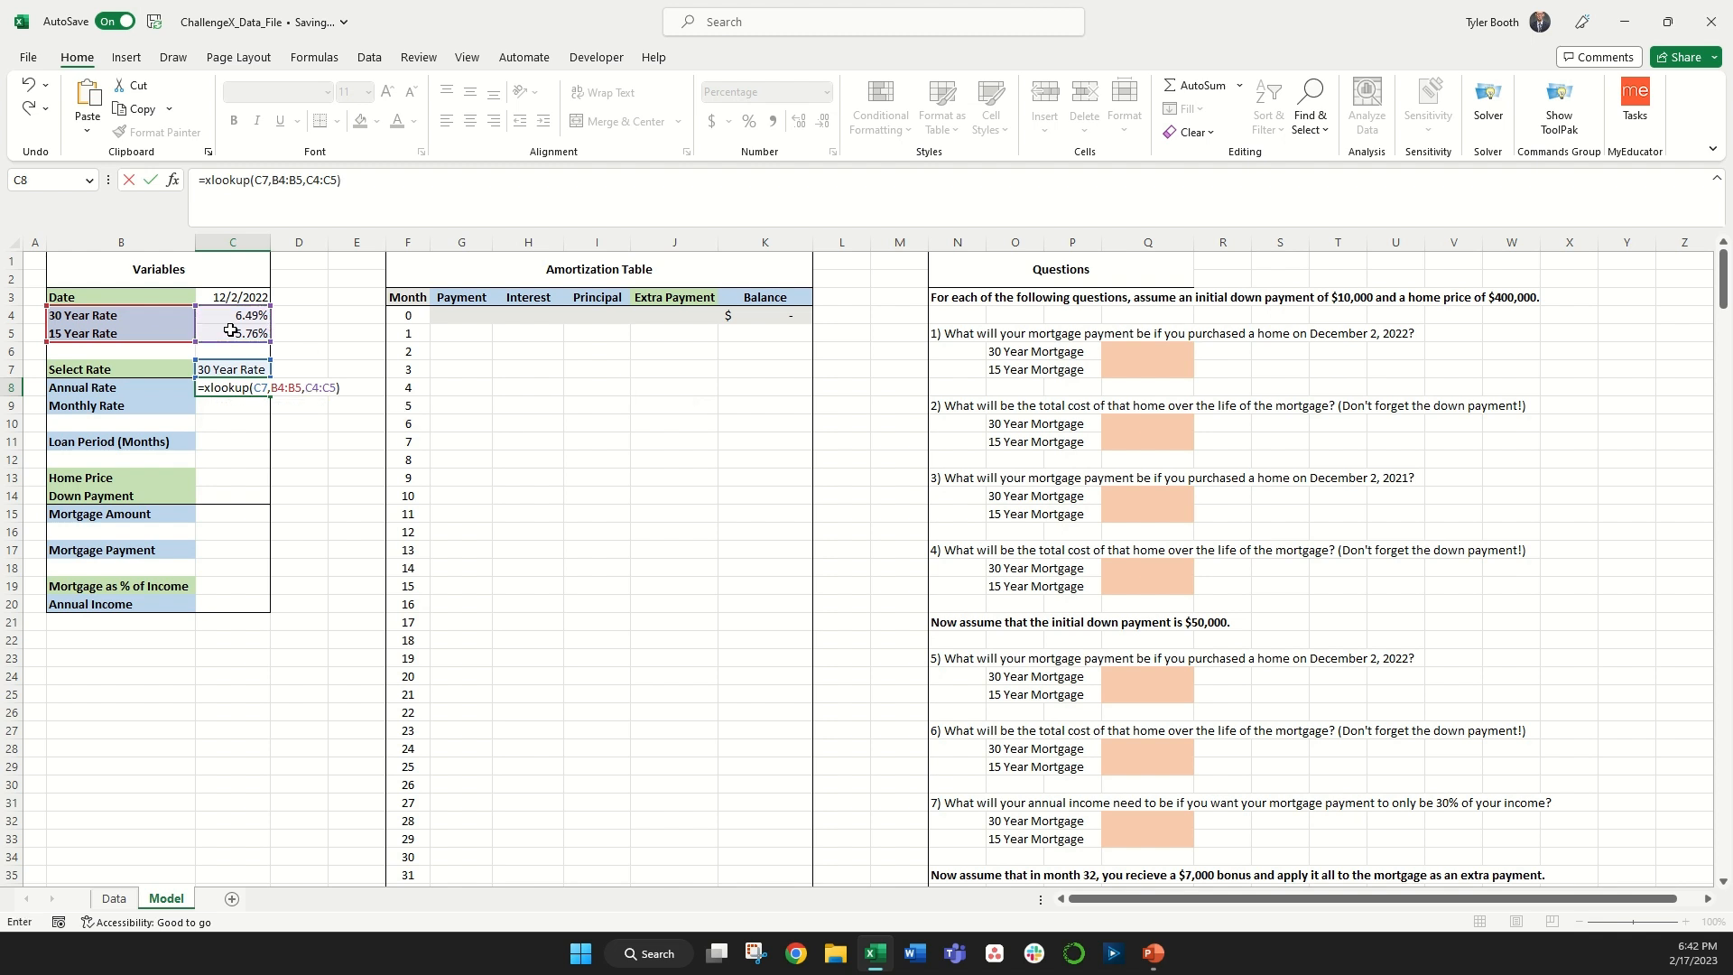
key("Return")
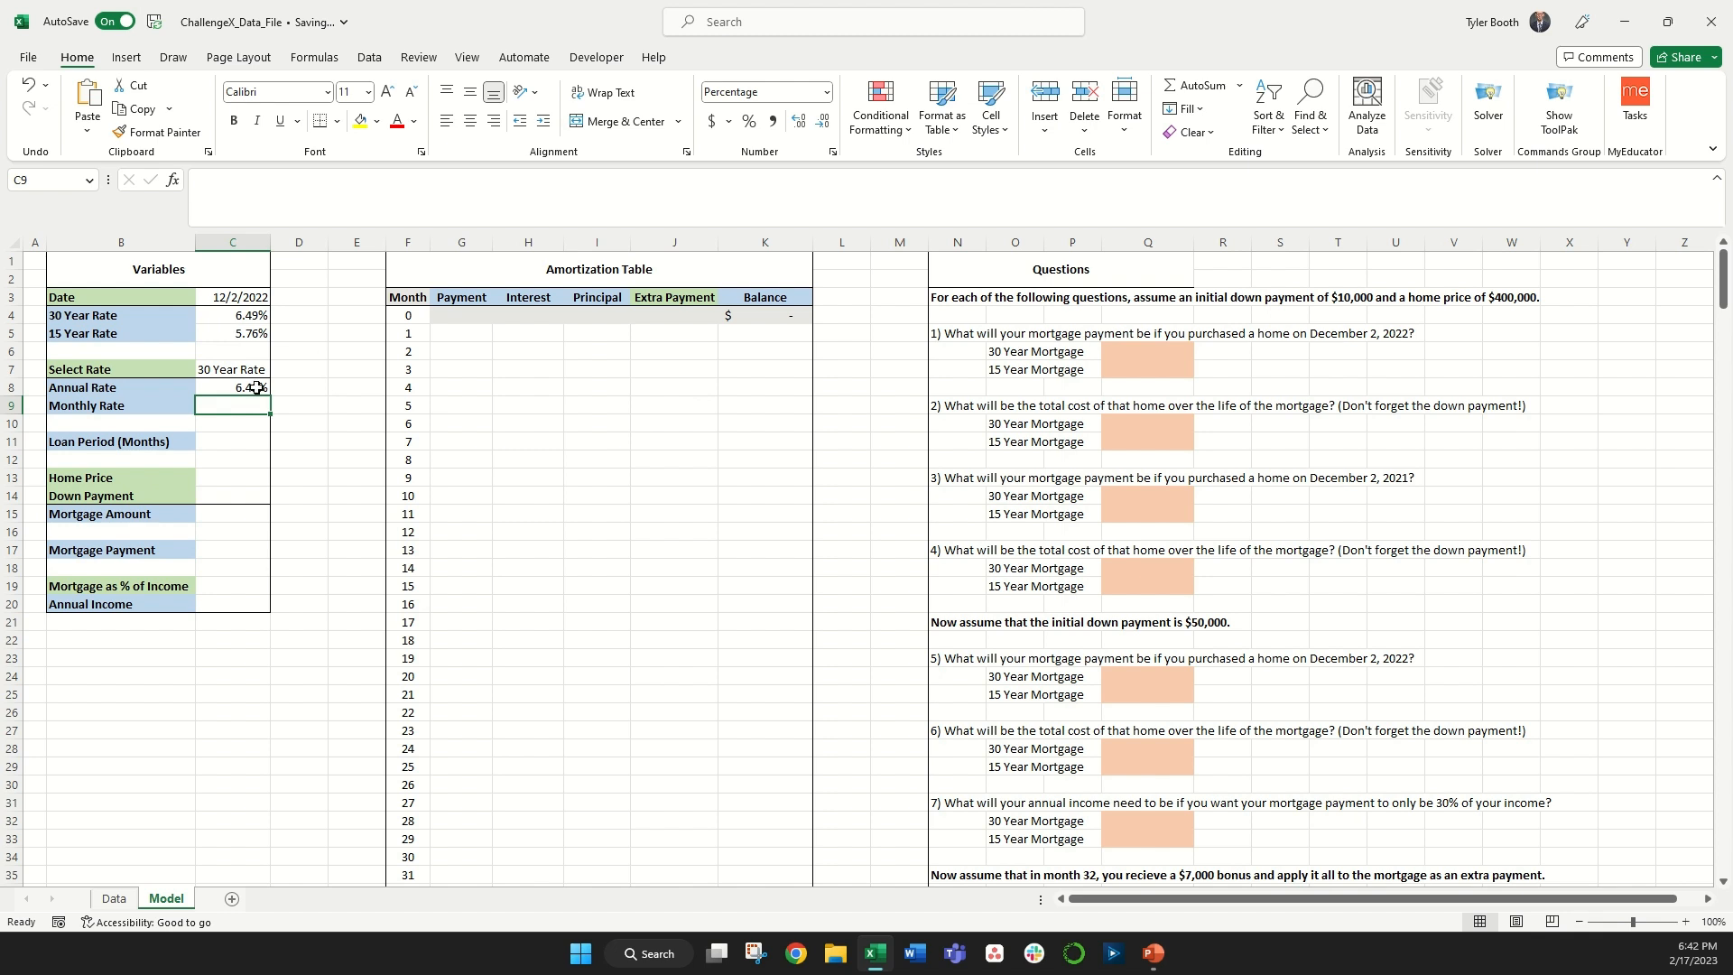
Step: Switch Select Rate to 15 Year Rate and back to 30 Year Rate to test the Annual Rate lookup
left_click(243, 367)
left_click(276, 372)
left_click(239, 384)
left_click(280, 371)
left_click(227, 397)
Step: Set Monthly Rate to the Annual Rate divided by 12
key("Down")
key("Down")
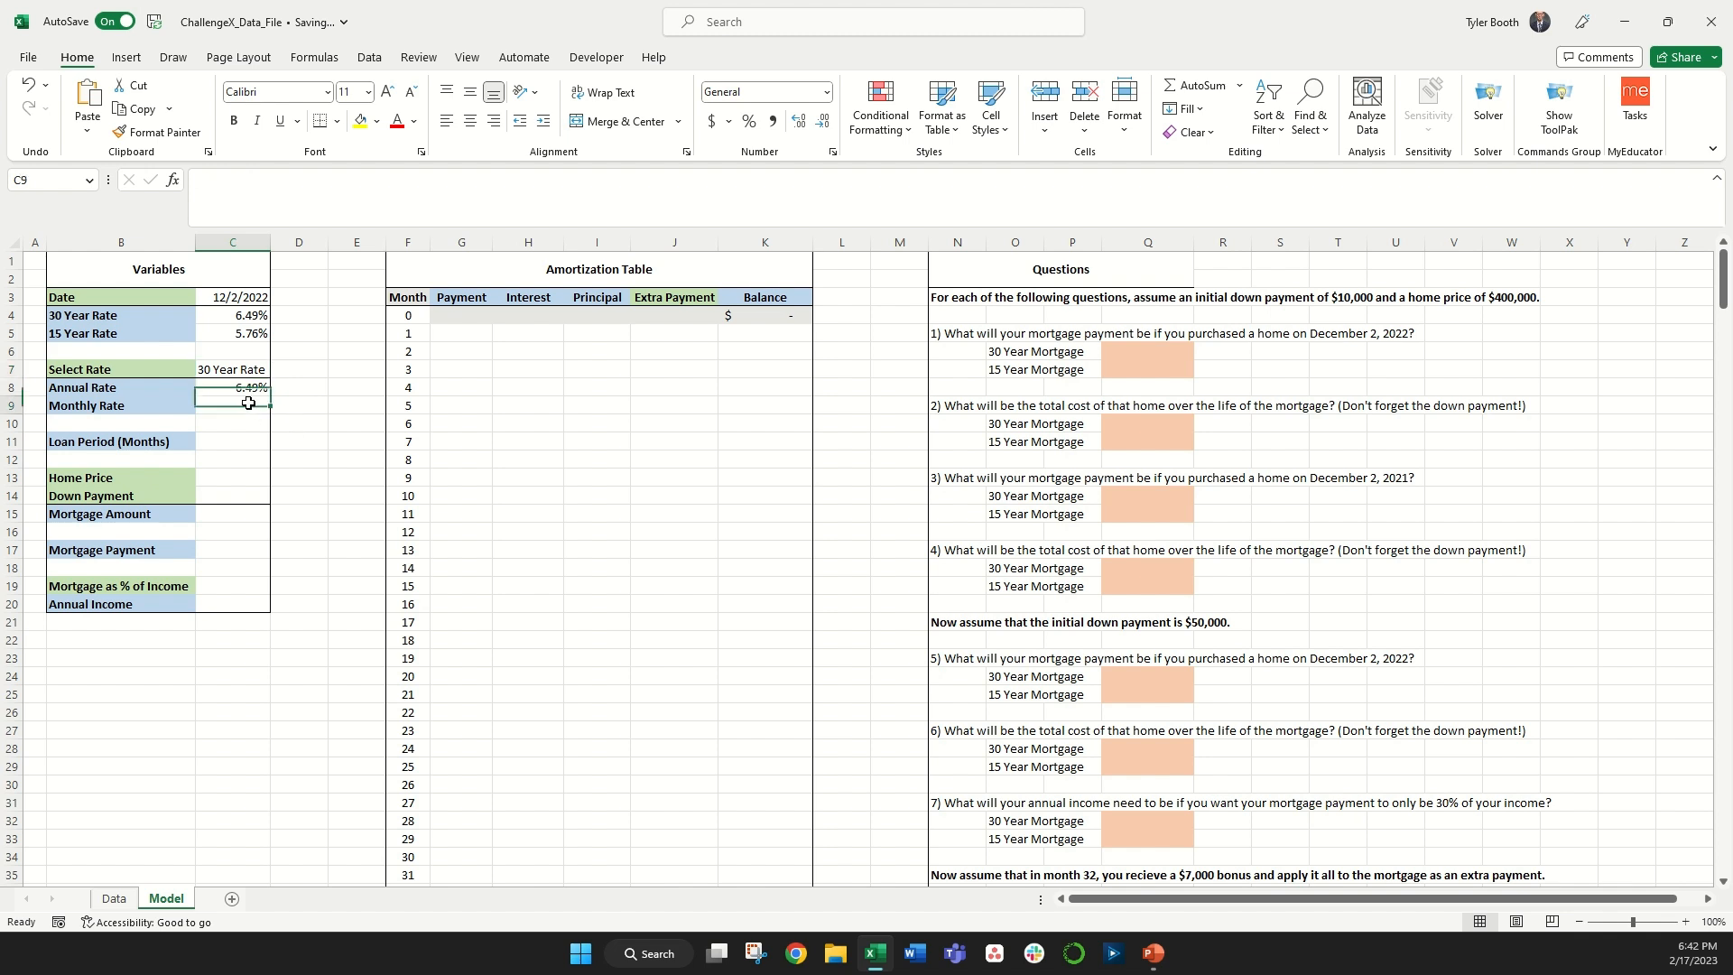
type("=")
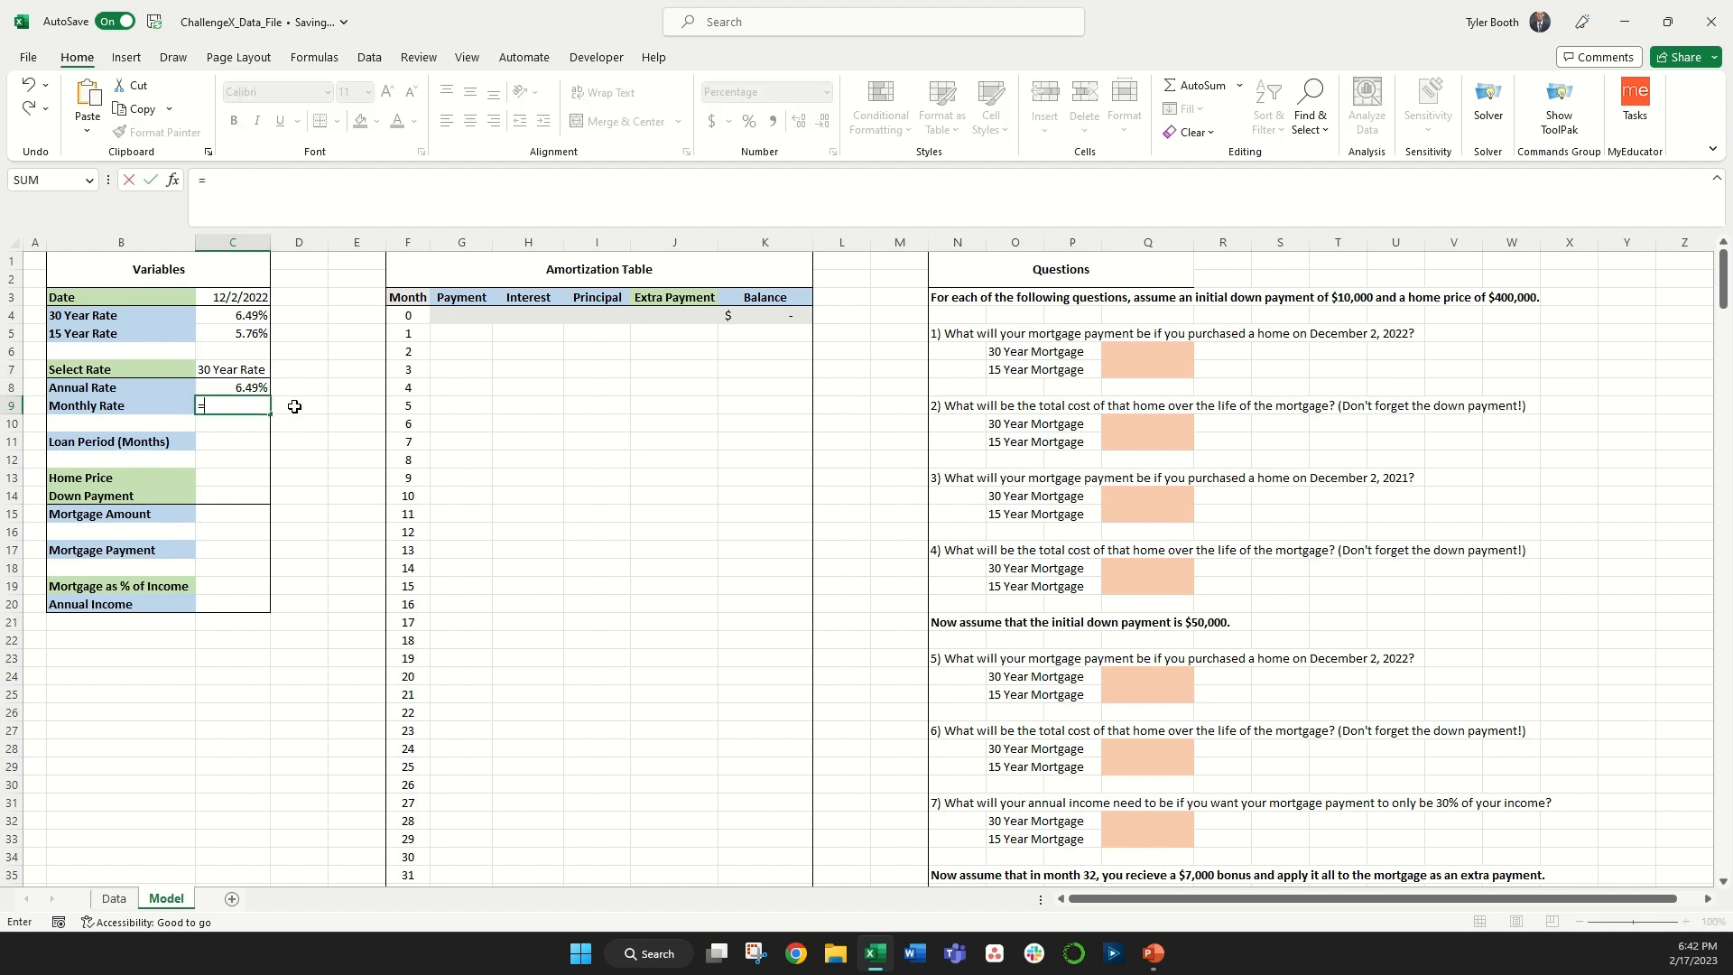
key("Up")
type("/")
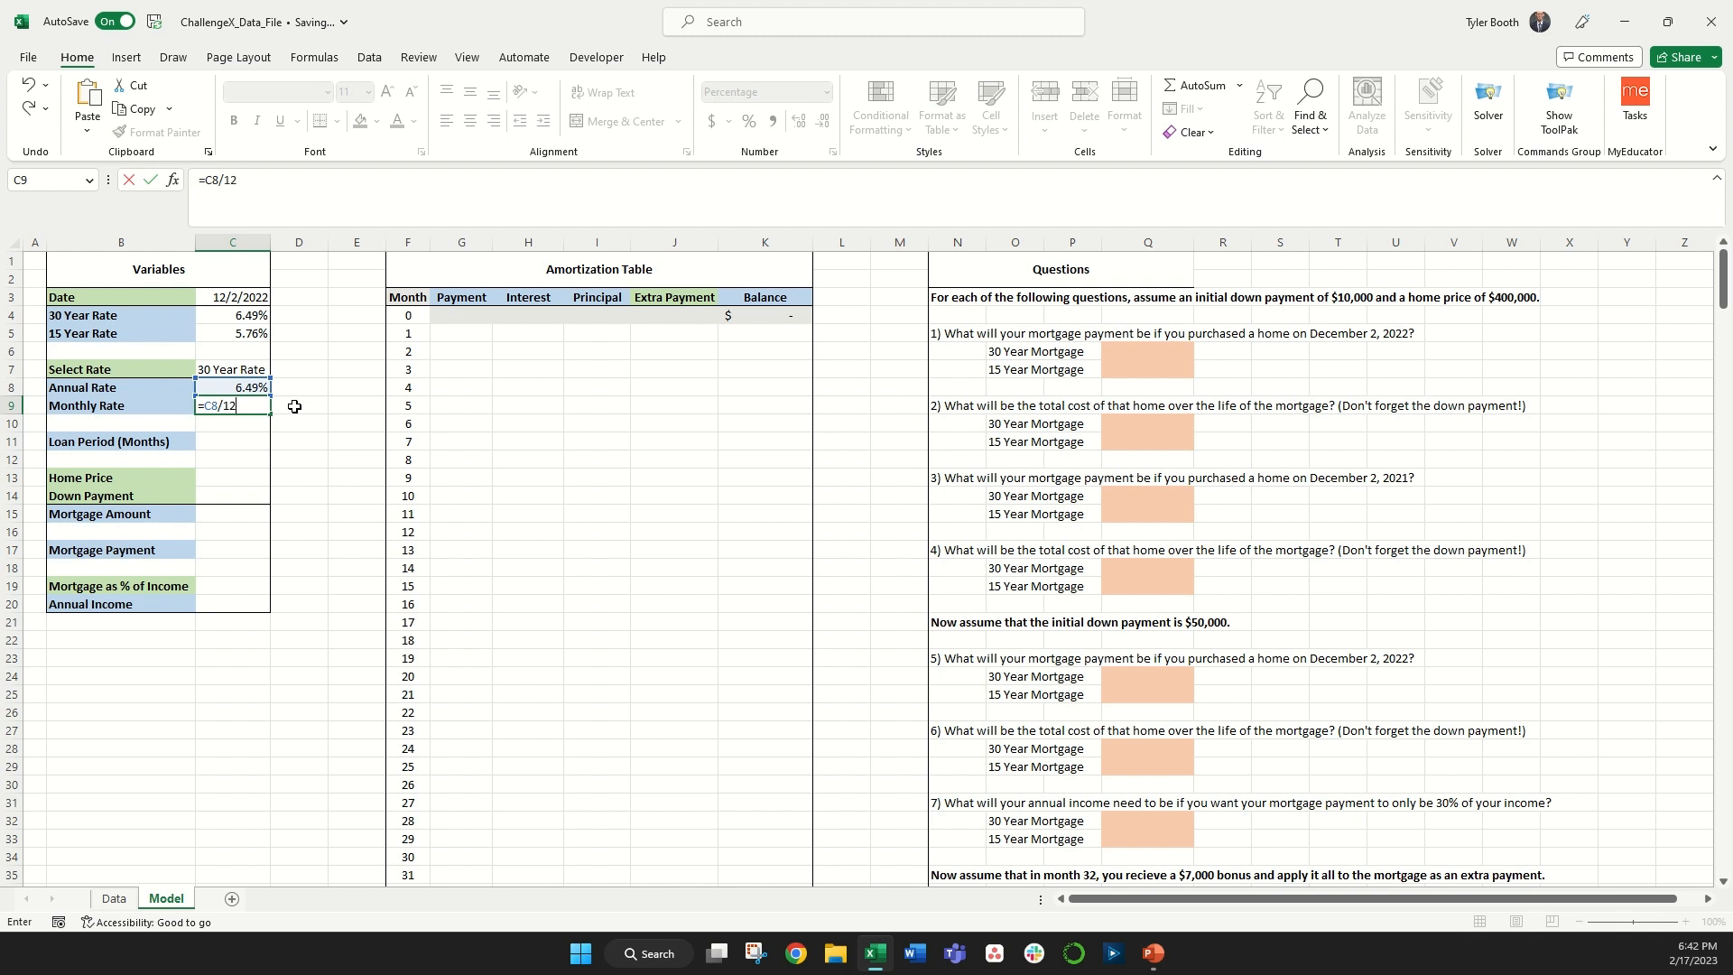
type("12")
key("Return")
Step: Set Loan Period (Months) to the first two characters of Select Rate times 12, using LEFT
left_click(249, 444)
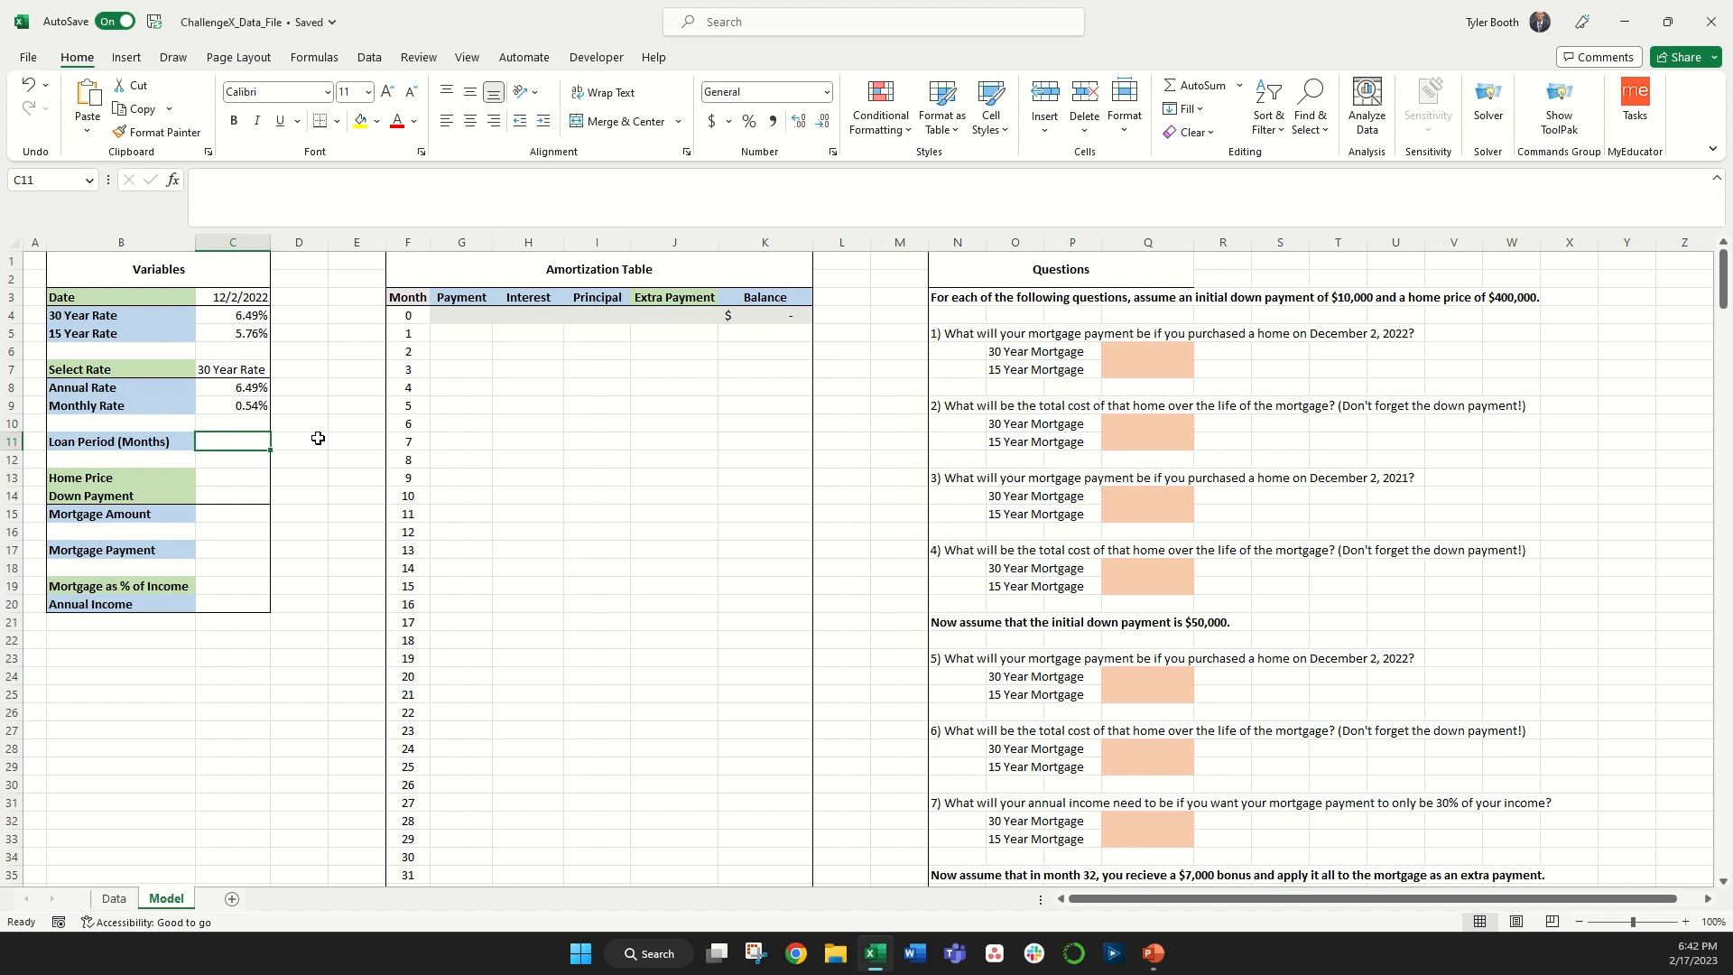
type("=left(")
left_click(221, 369)
type(",2")
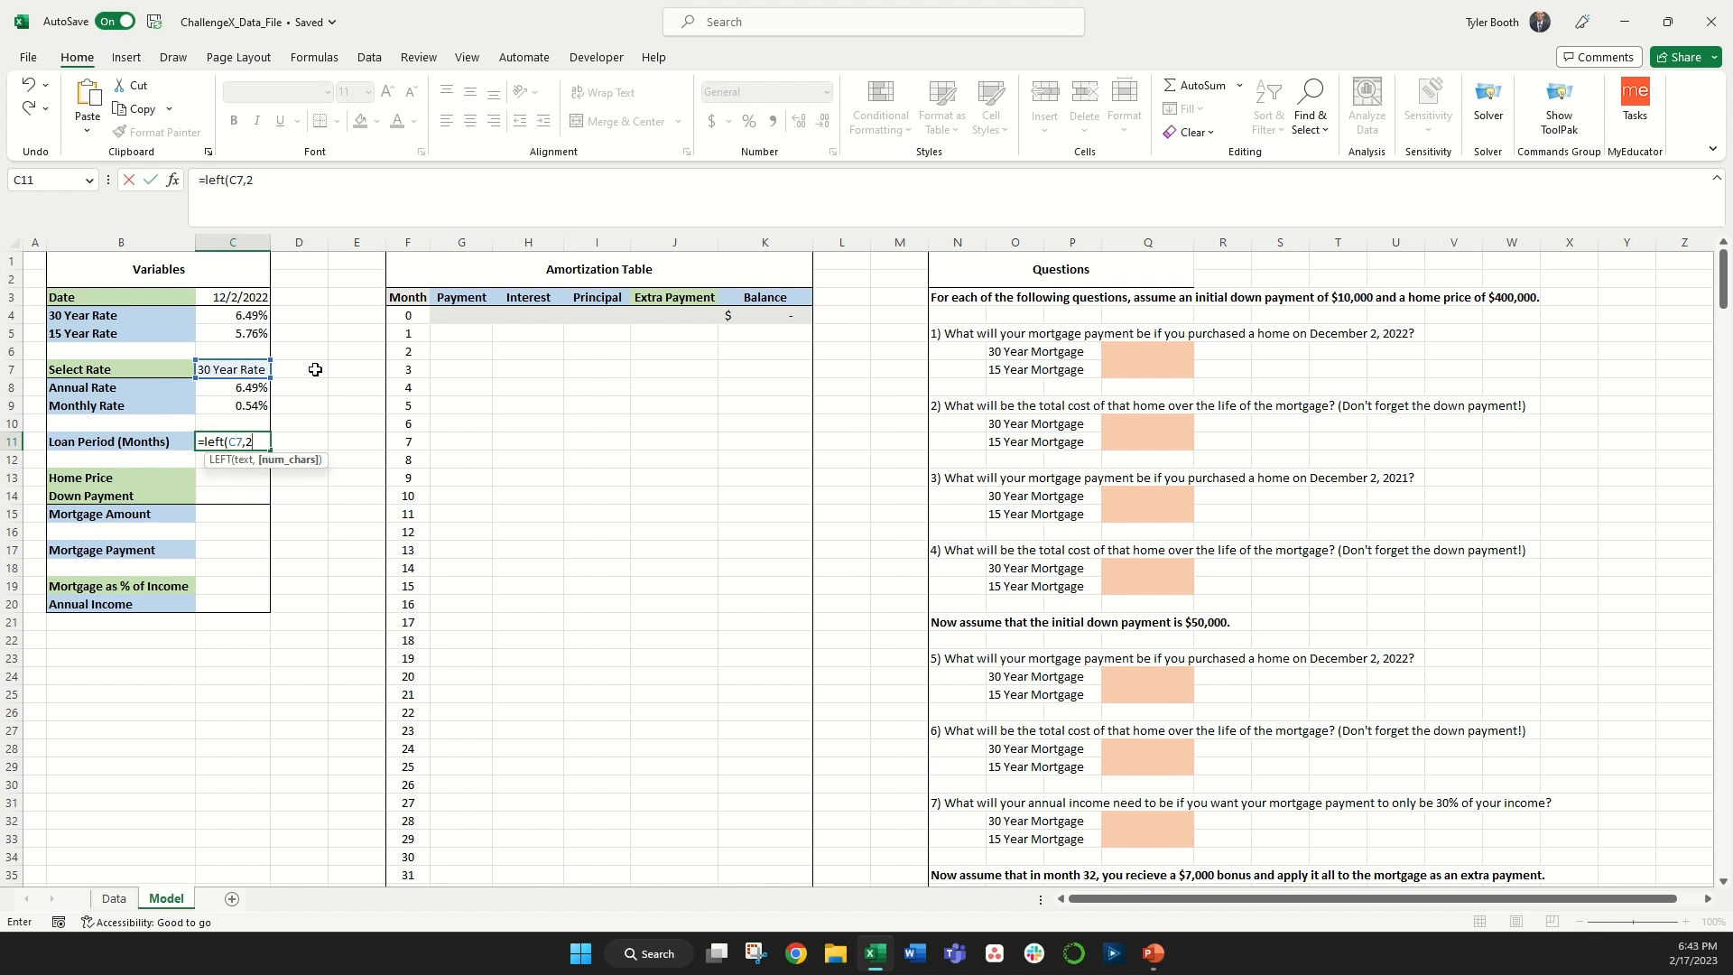
type("3)")
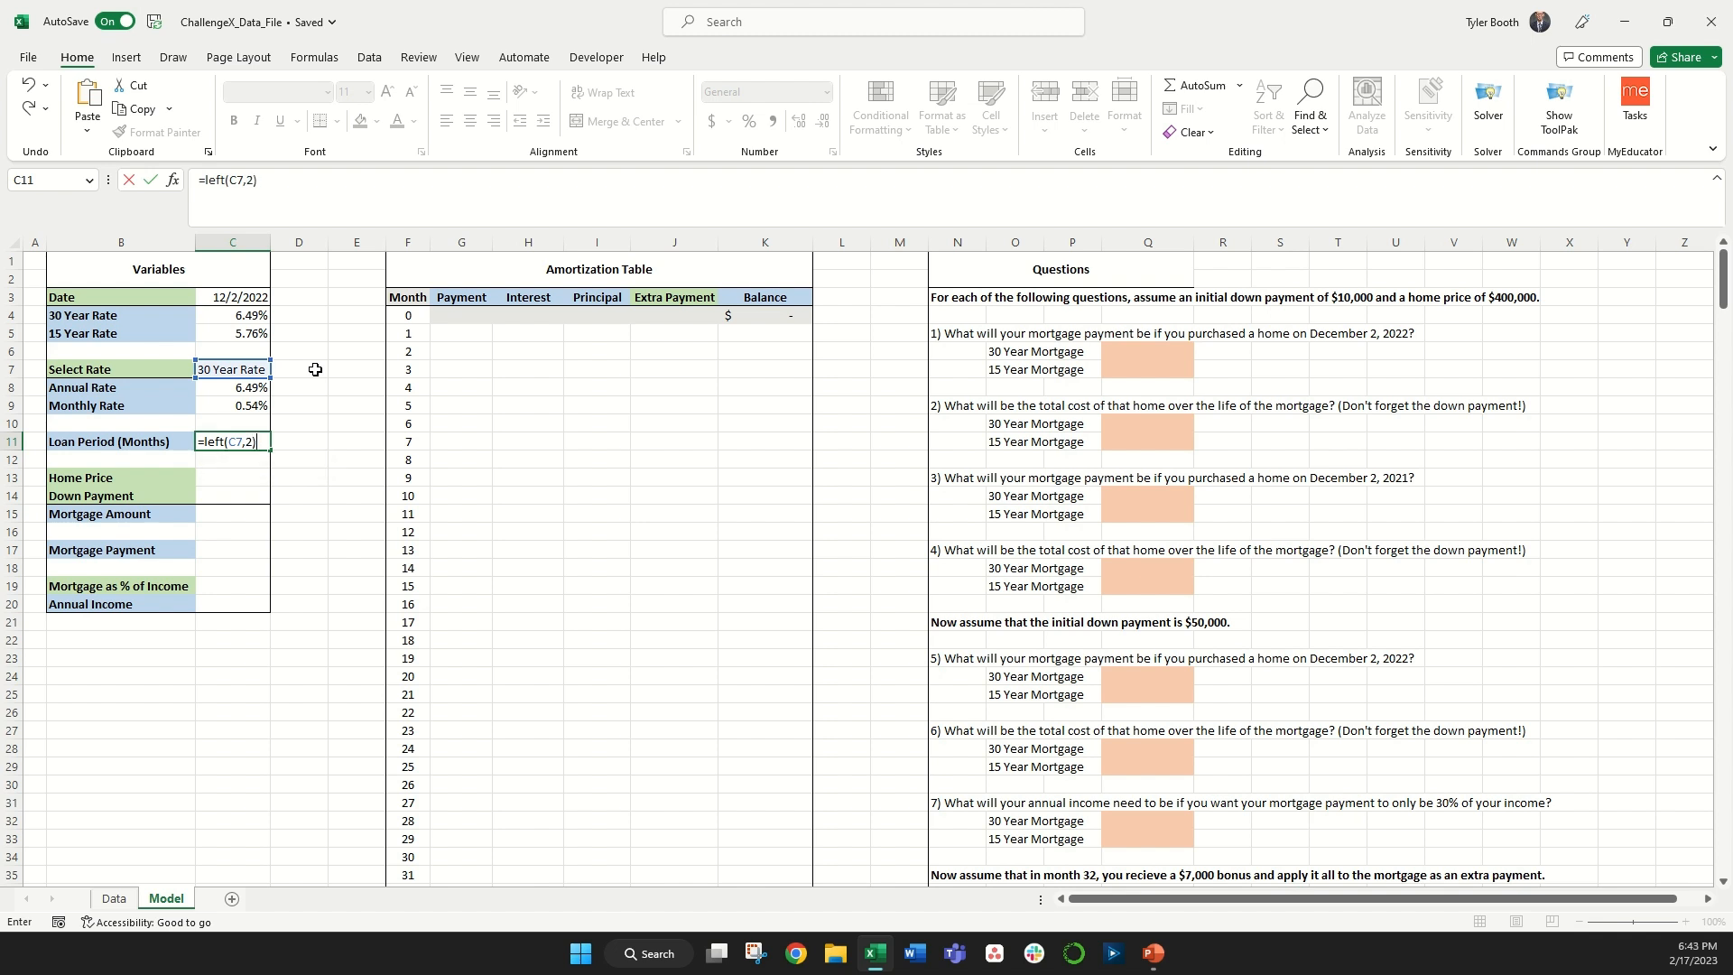
type("*12")
key("Return")
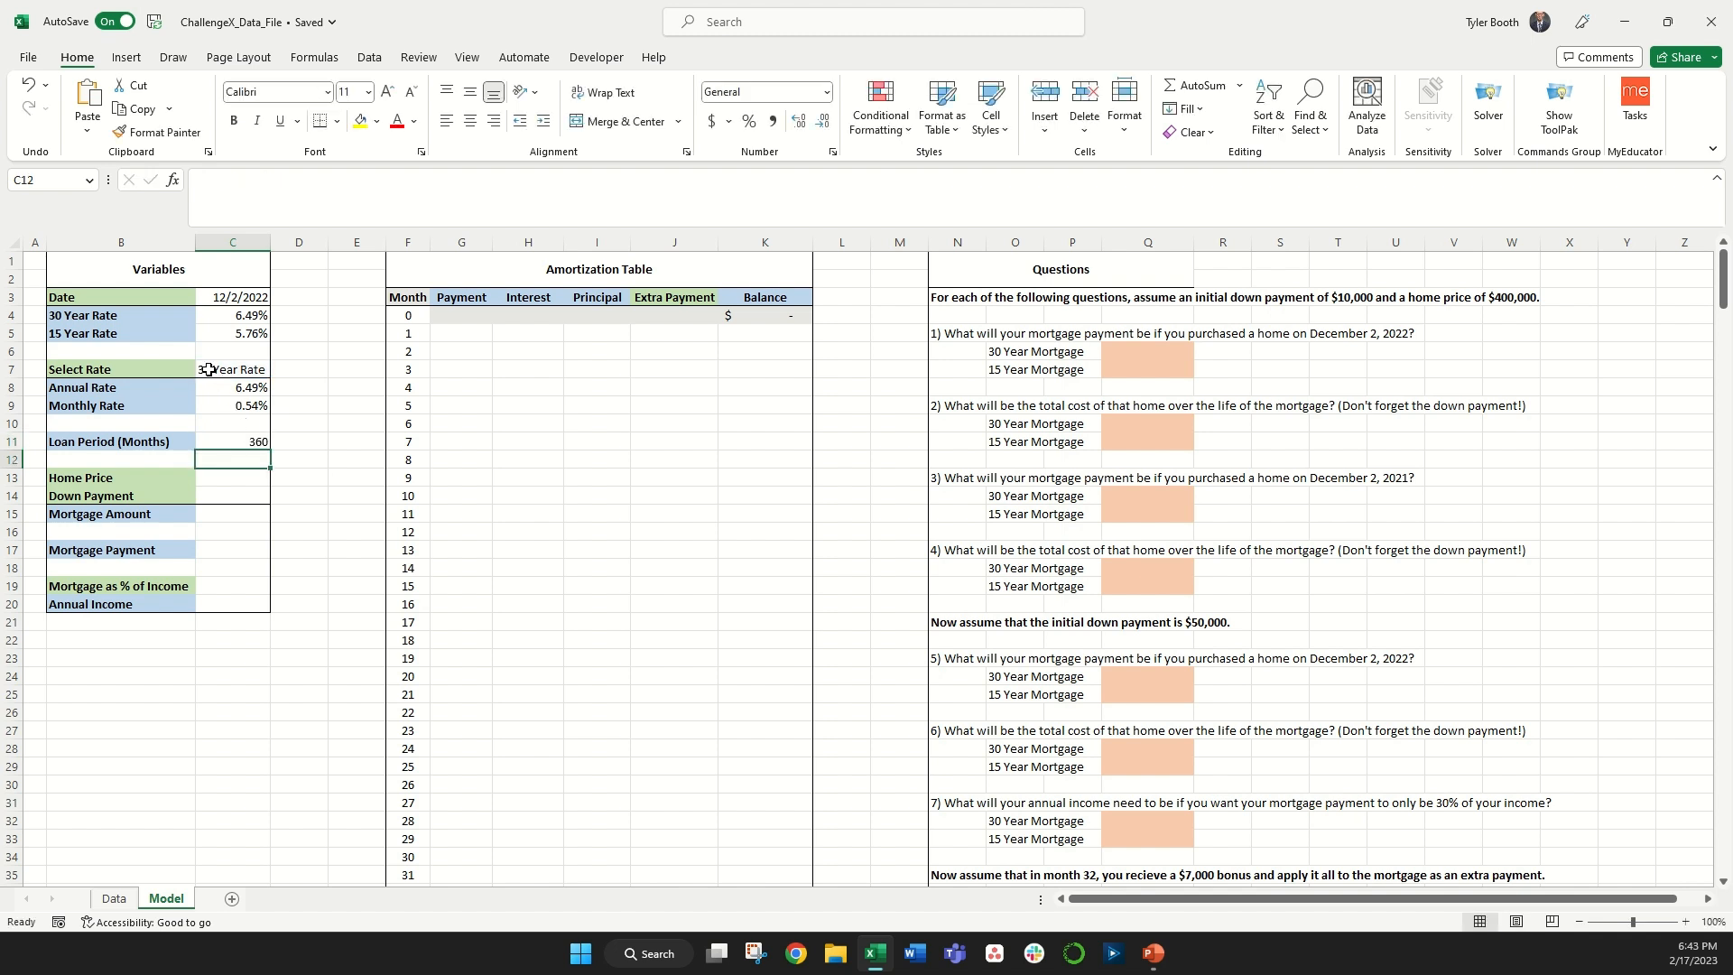
Step: Switch Select Rate to 15 Year Rate
left_click(240, 372)
left_click(279, 370)
left_click(230, 394)
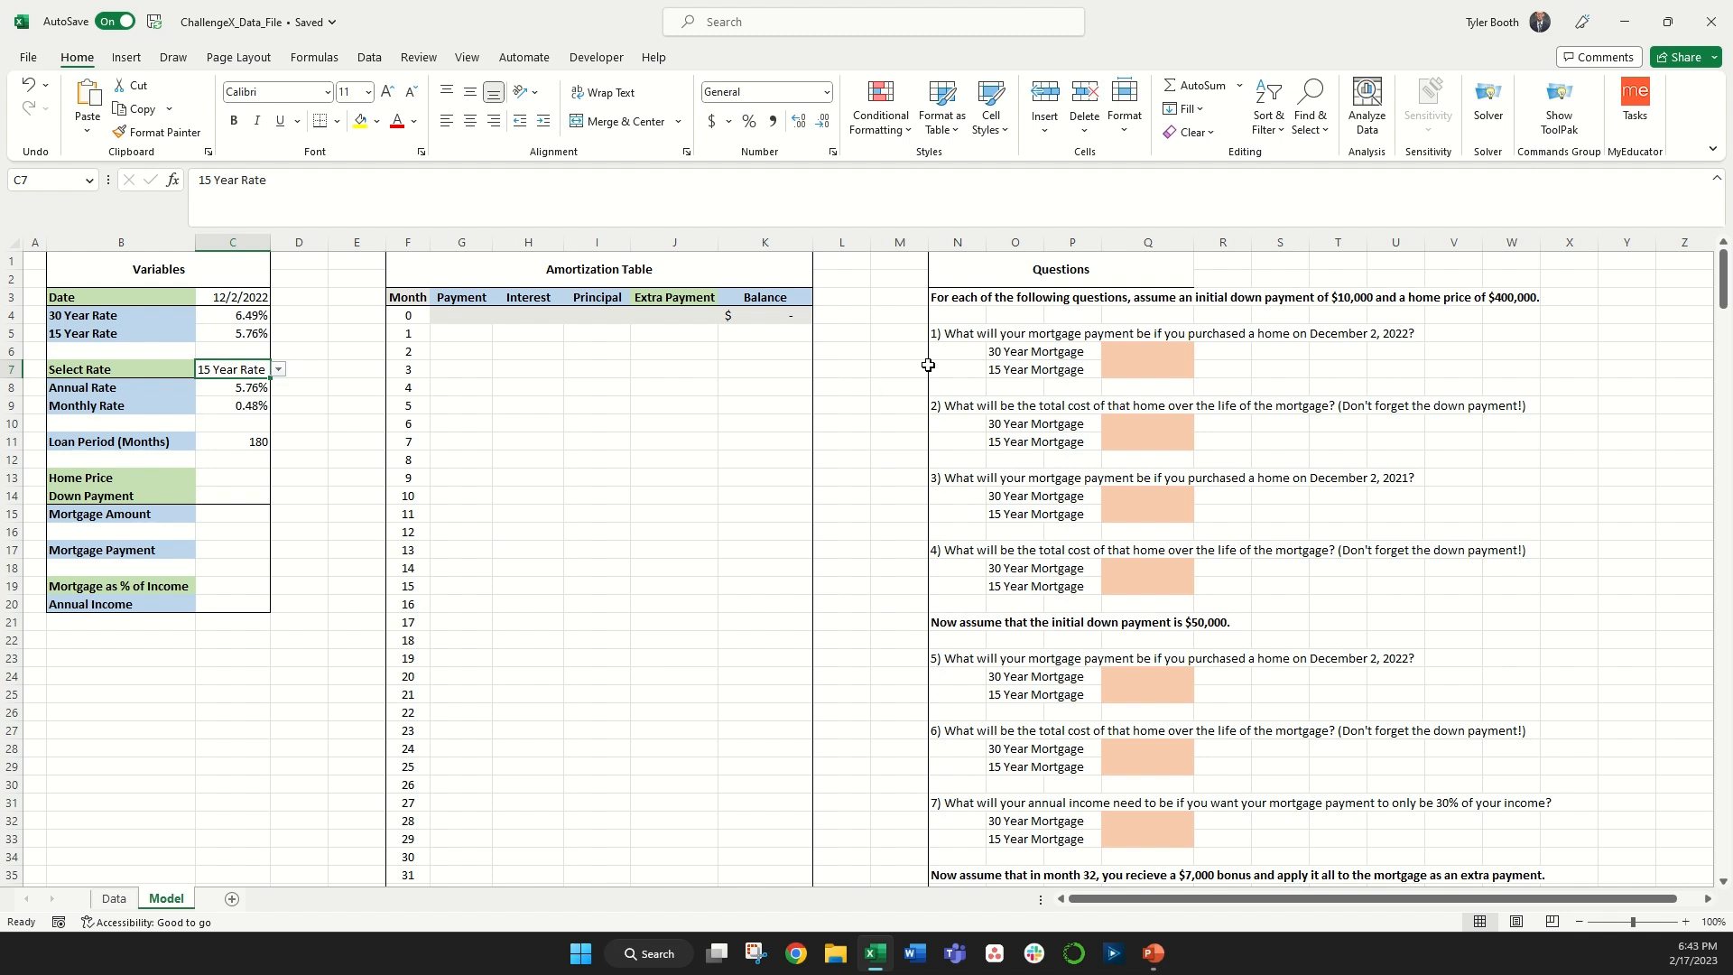
left_click(1107, 301)
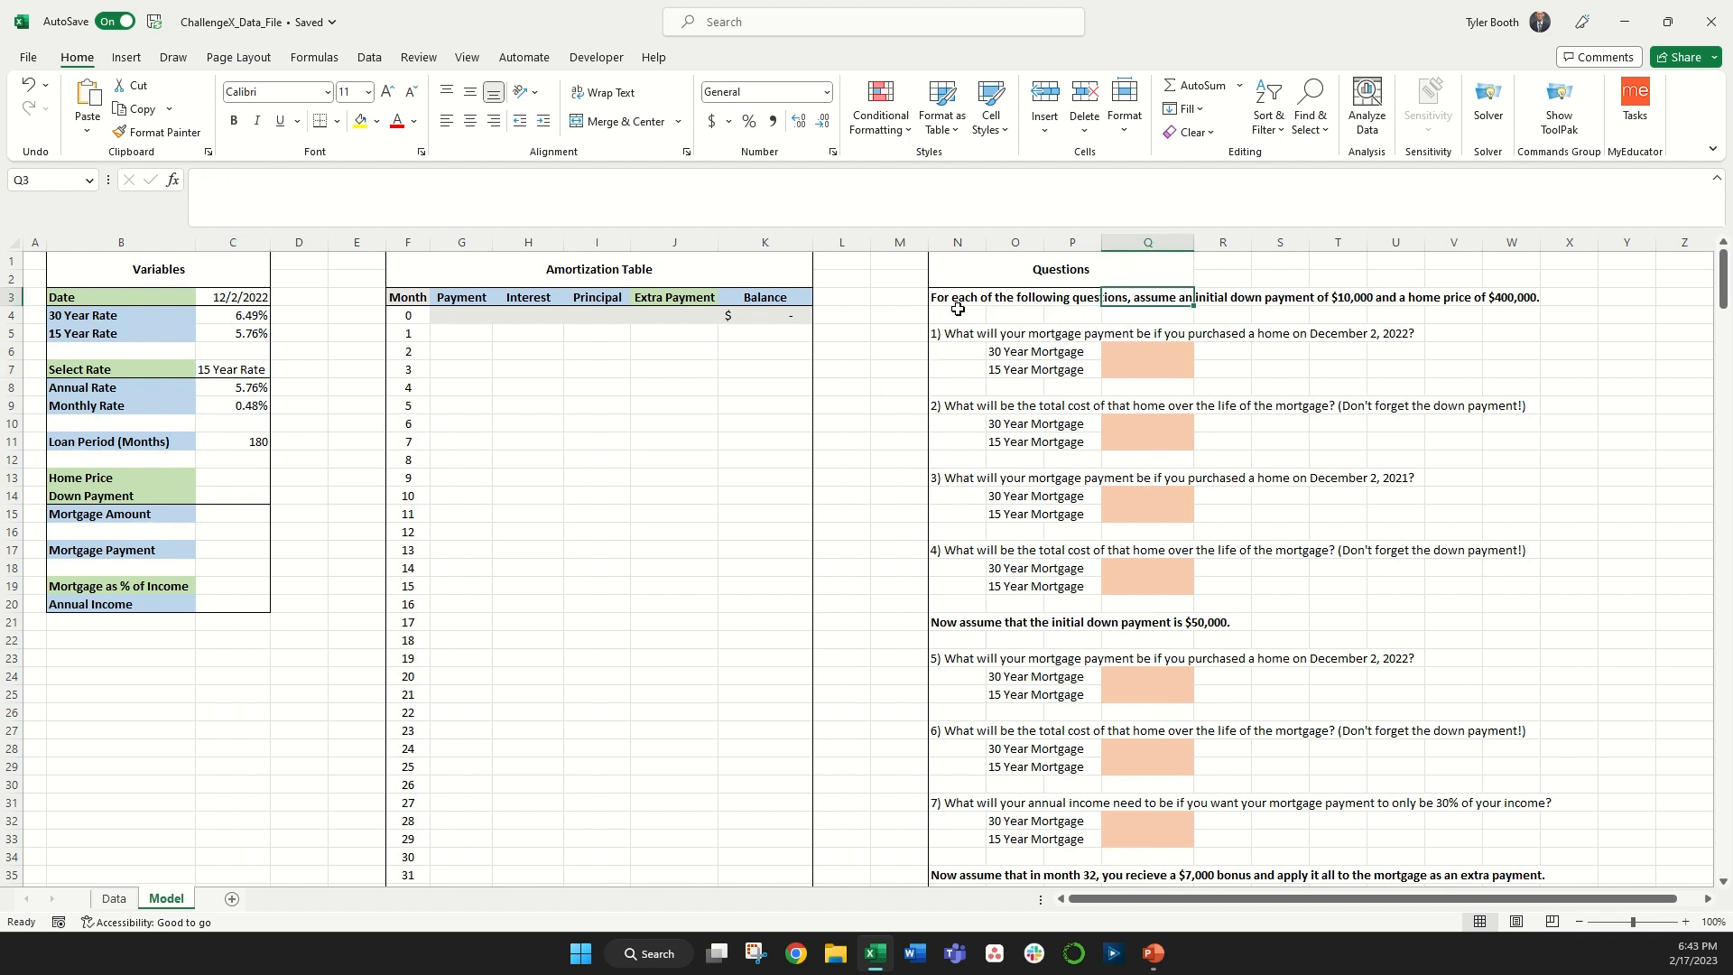
Step: Enter a Home Price of 400000 and a Down Payment of 10000
left_click(256, 477)
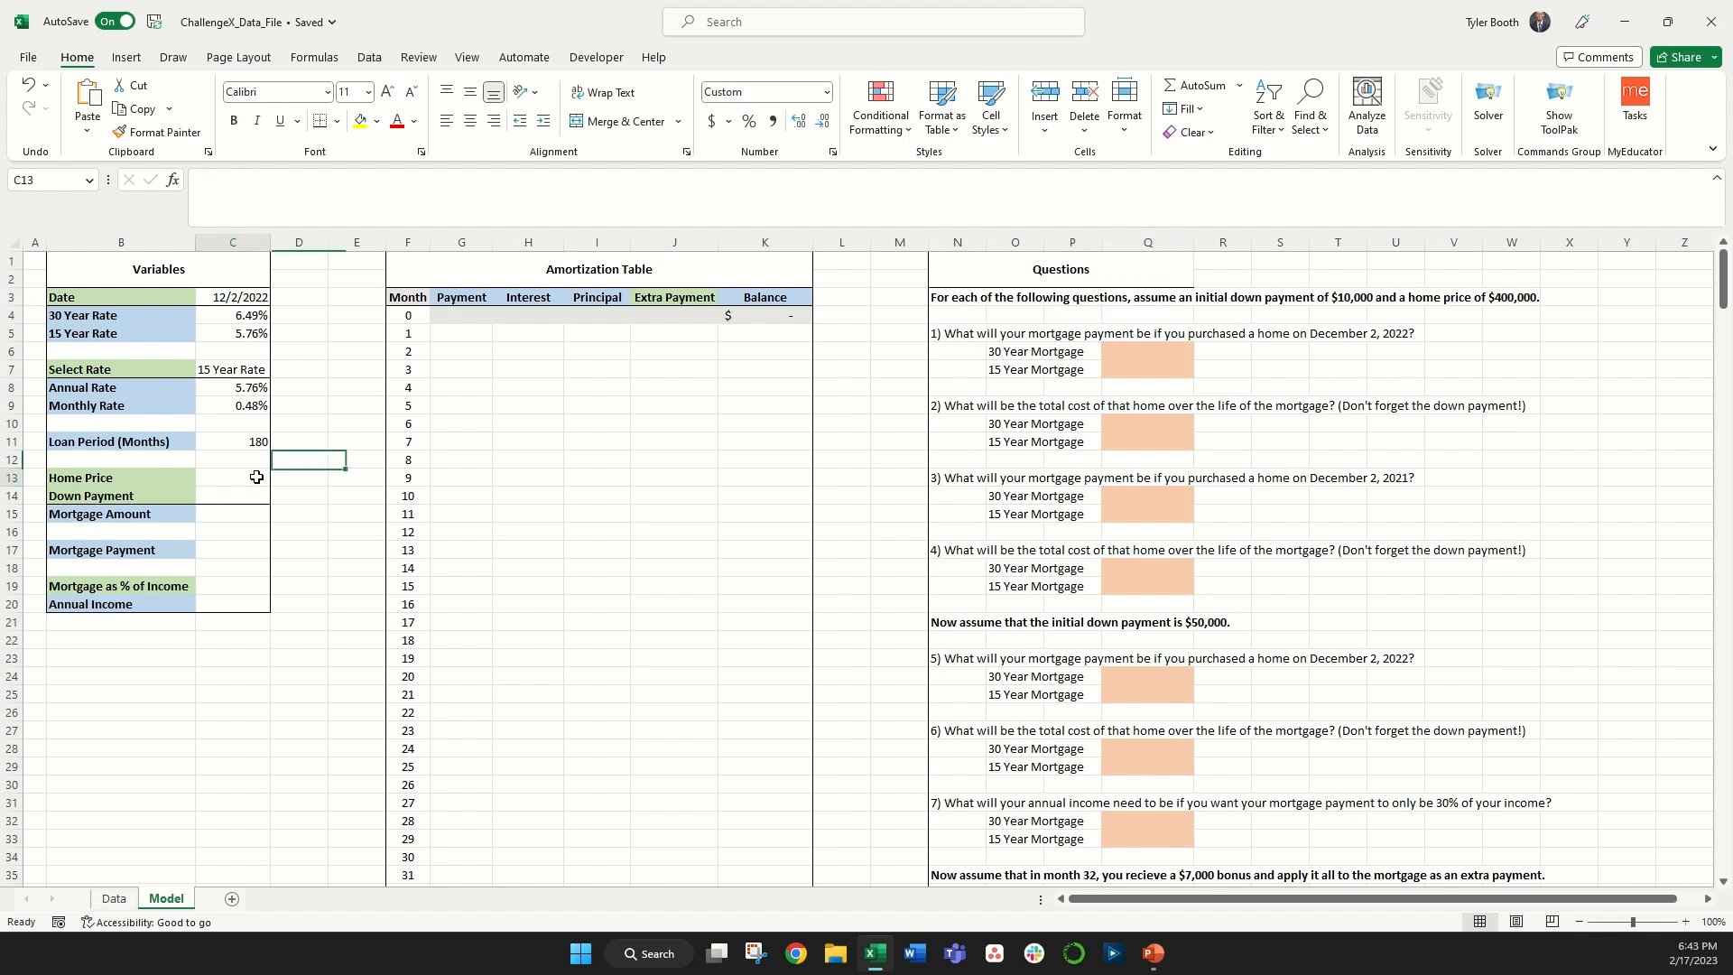
type("400000")
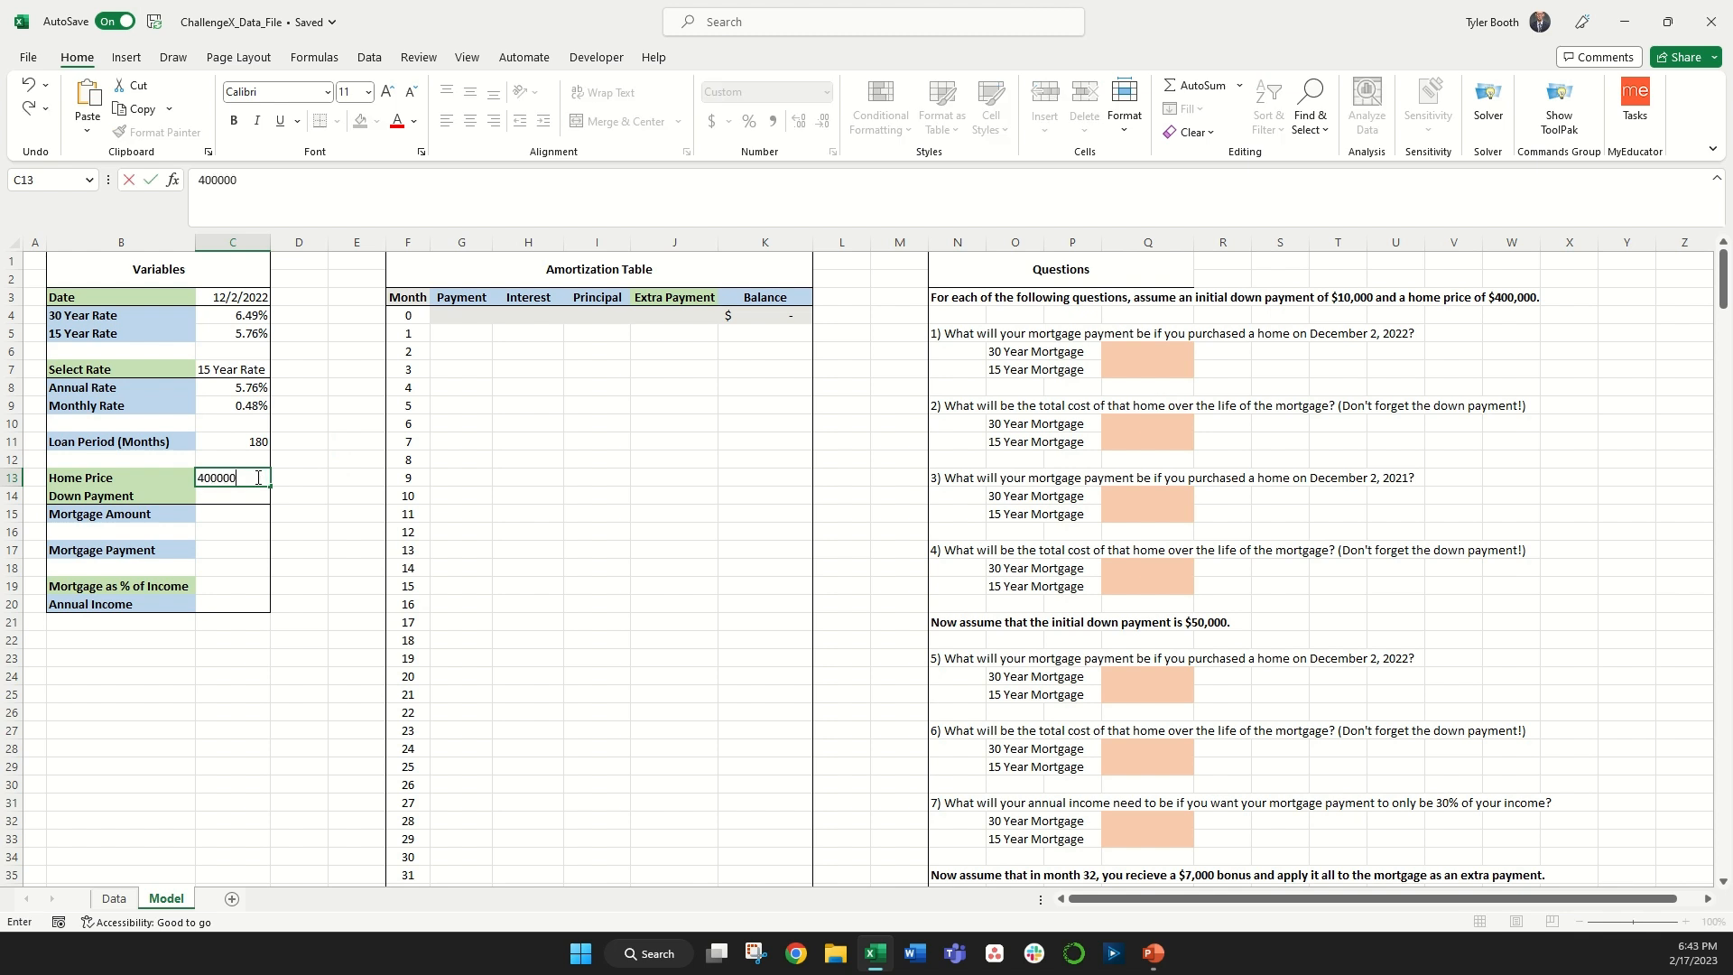
key("Return")
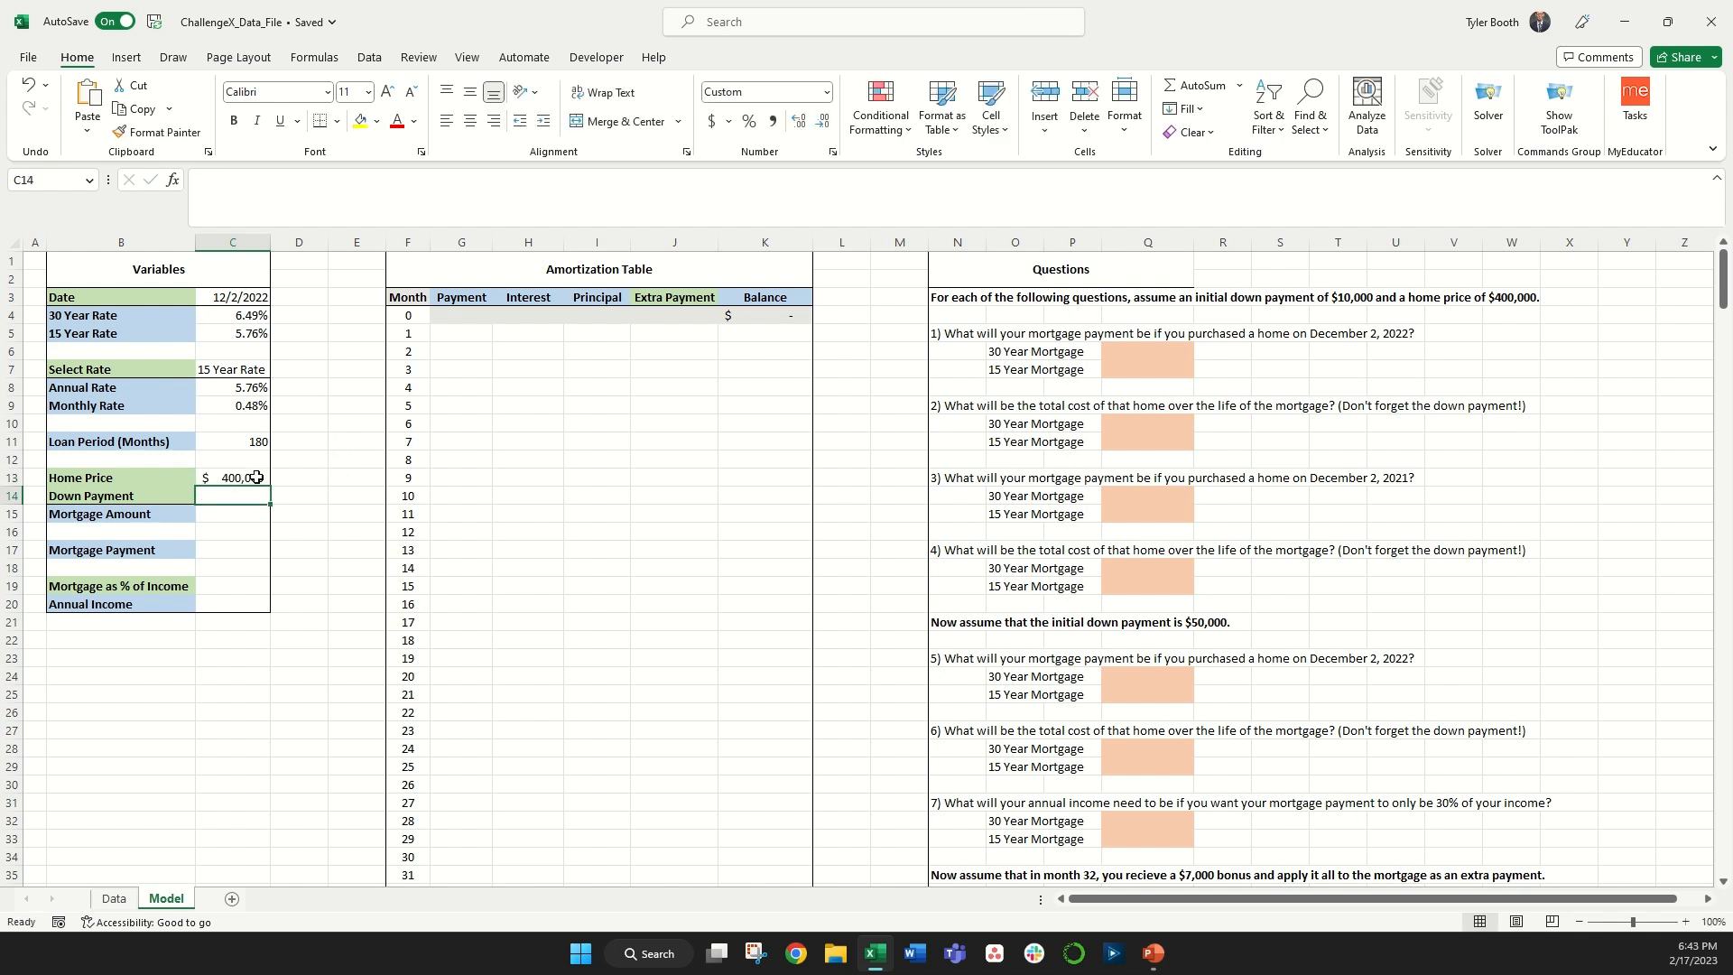
type("10000")
key("Return")
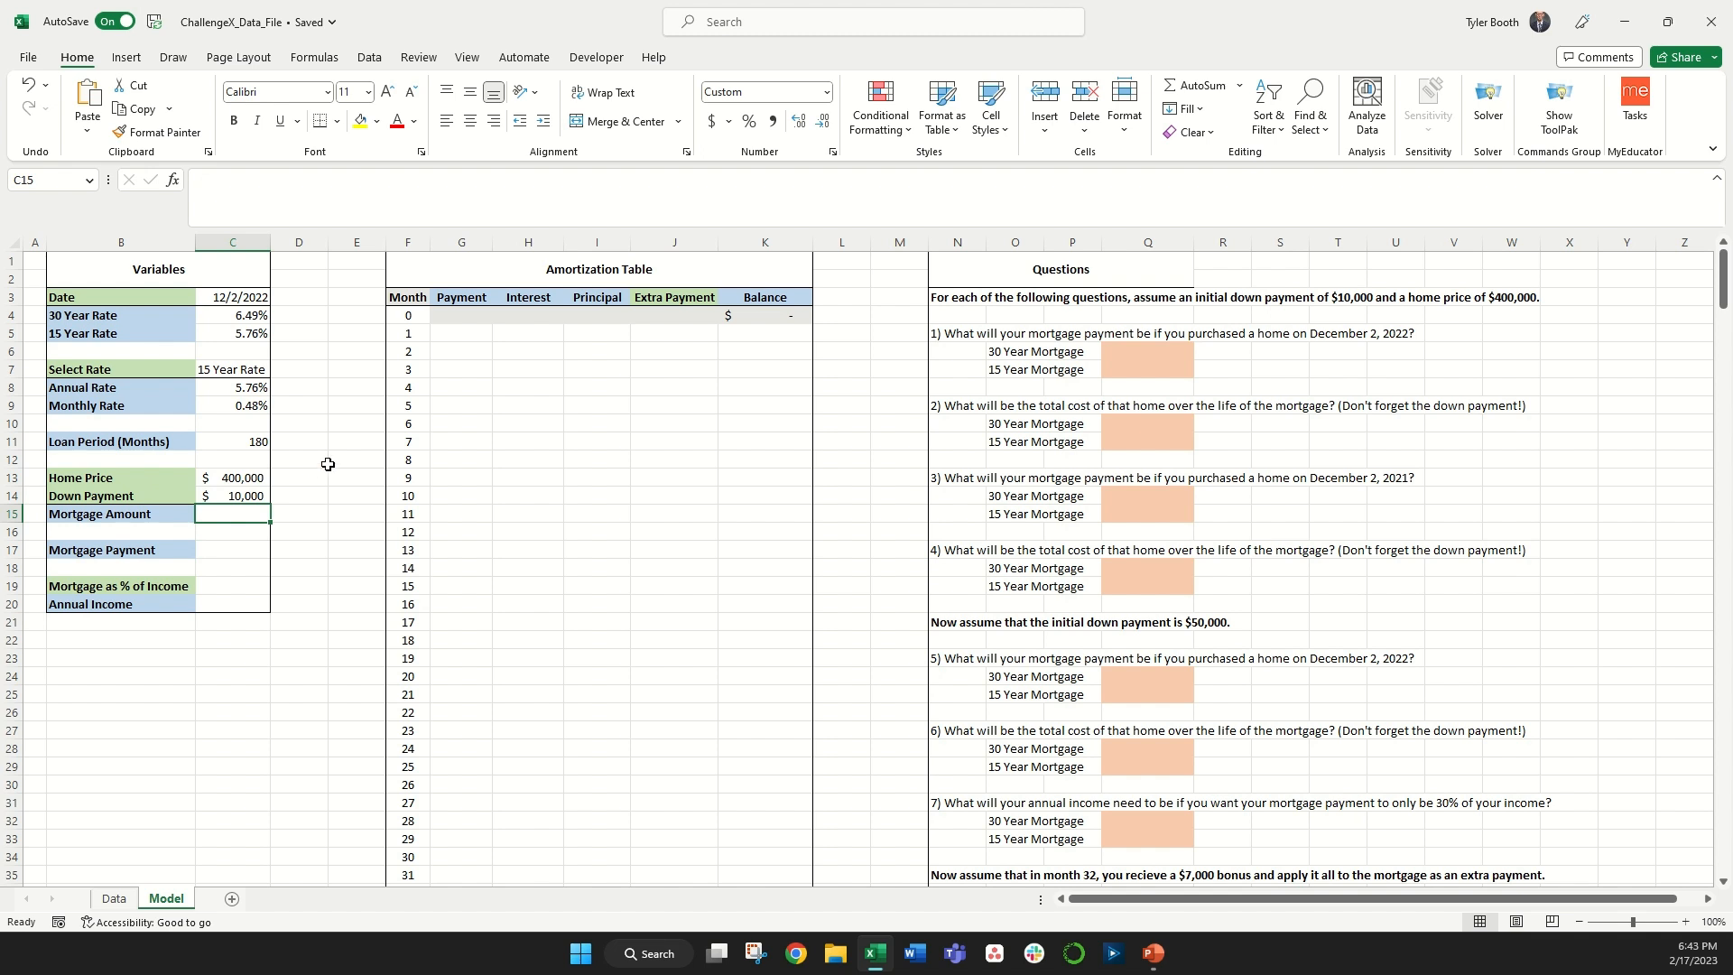
Step: Set Mortgage Amount to the Home Price minus the Down Payment
type("=")
key("Up")
key("Up")
type("-")
key("Up")
key("Return")
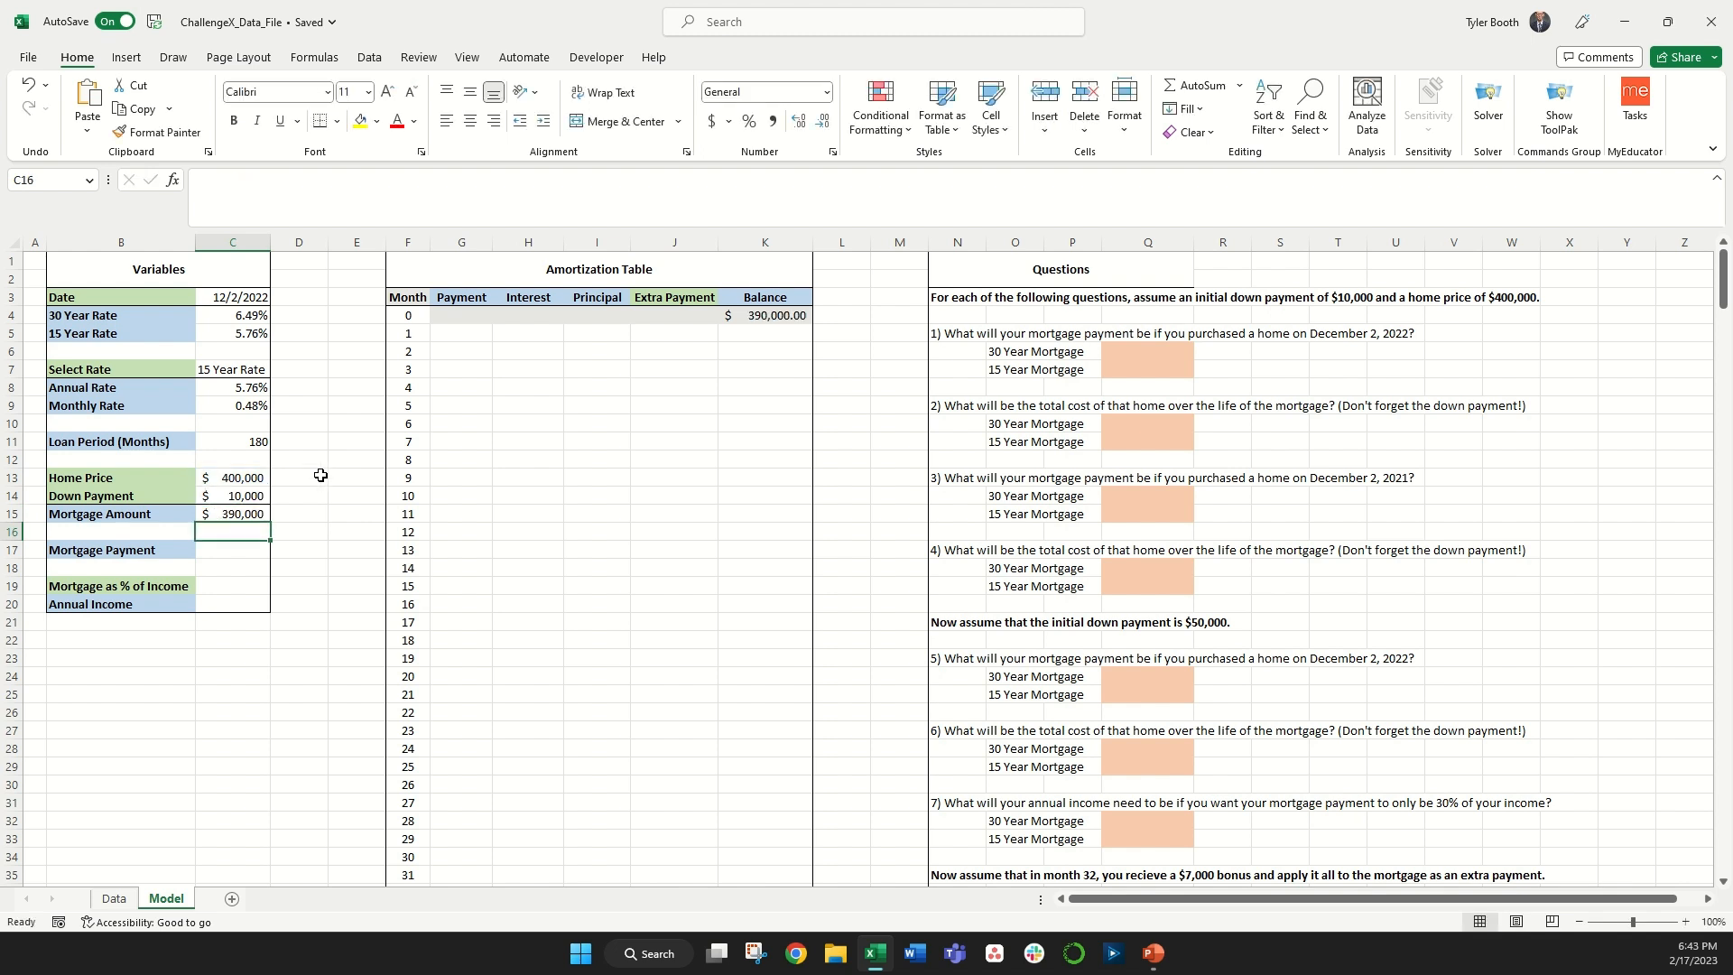
Step: Compute Mortgage Payment with PMT using the monthly rate, loan period, mortgage amount and 0 future value
left_click(242, 552)
type("=pmt(")
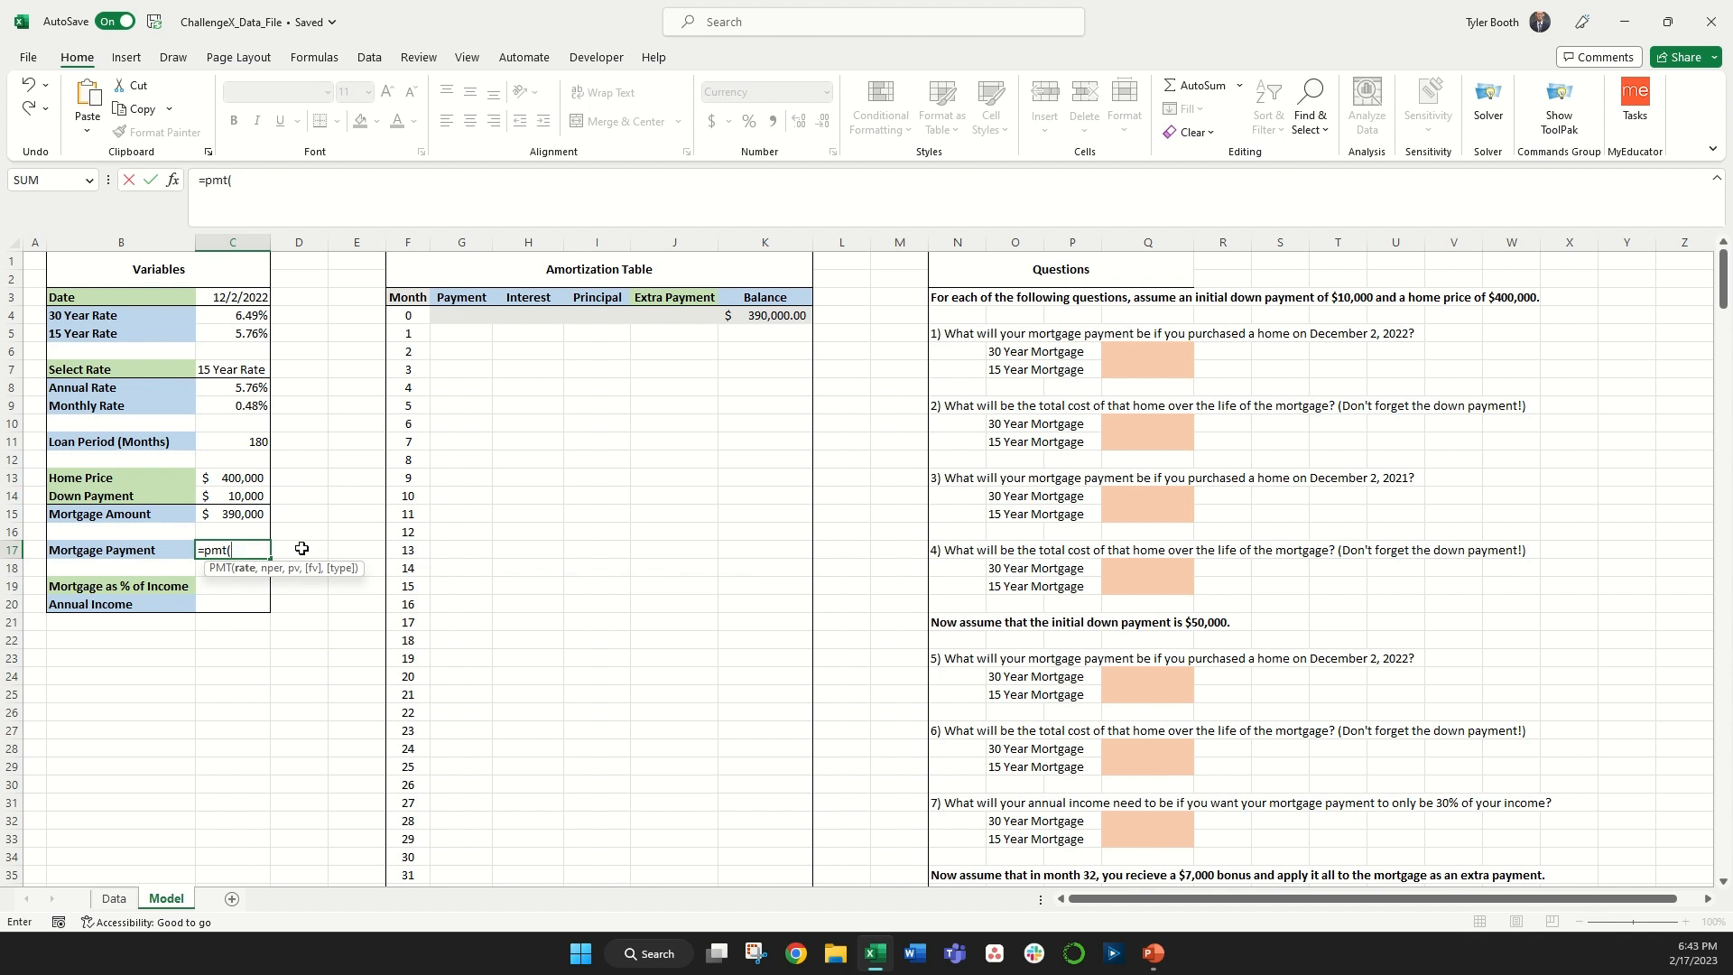
left_click(223, 407)
type(",")
left_click(221, 439)
type(",")
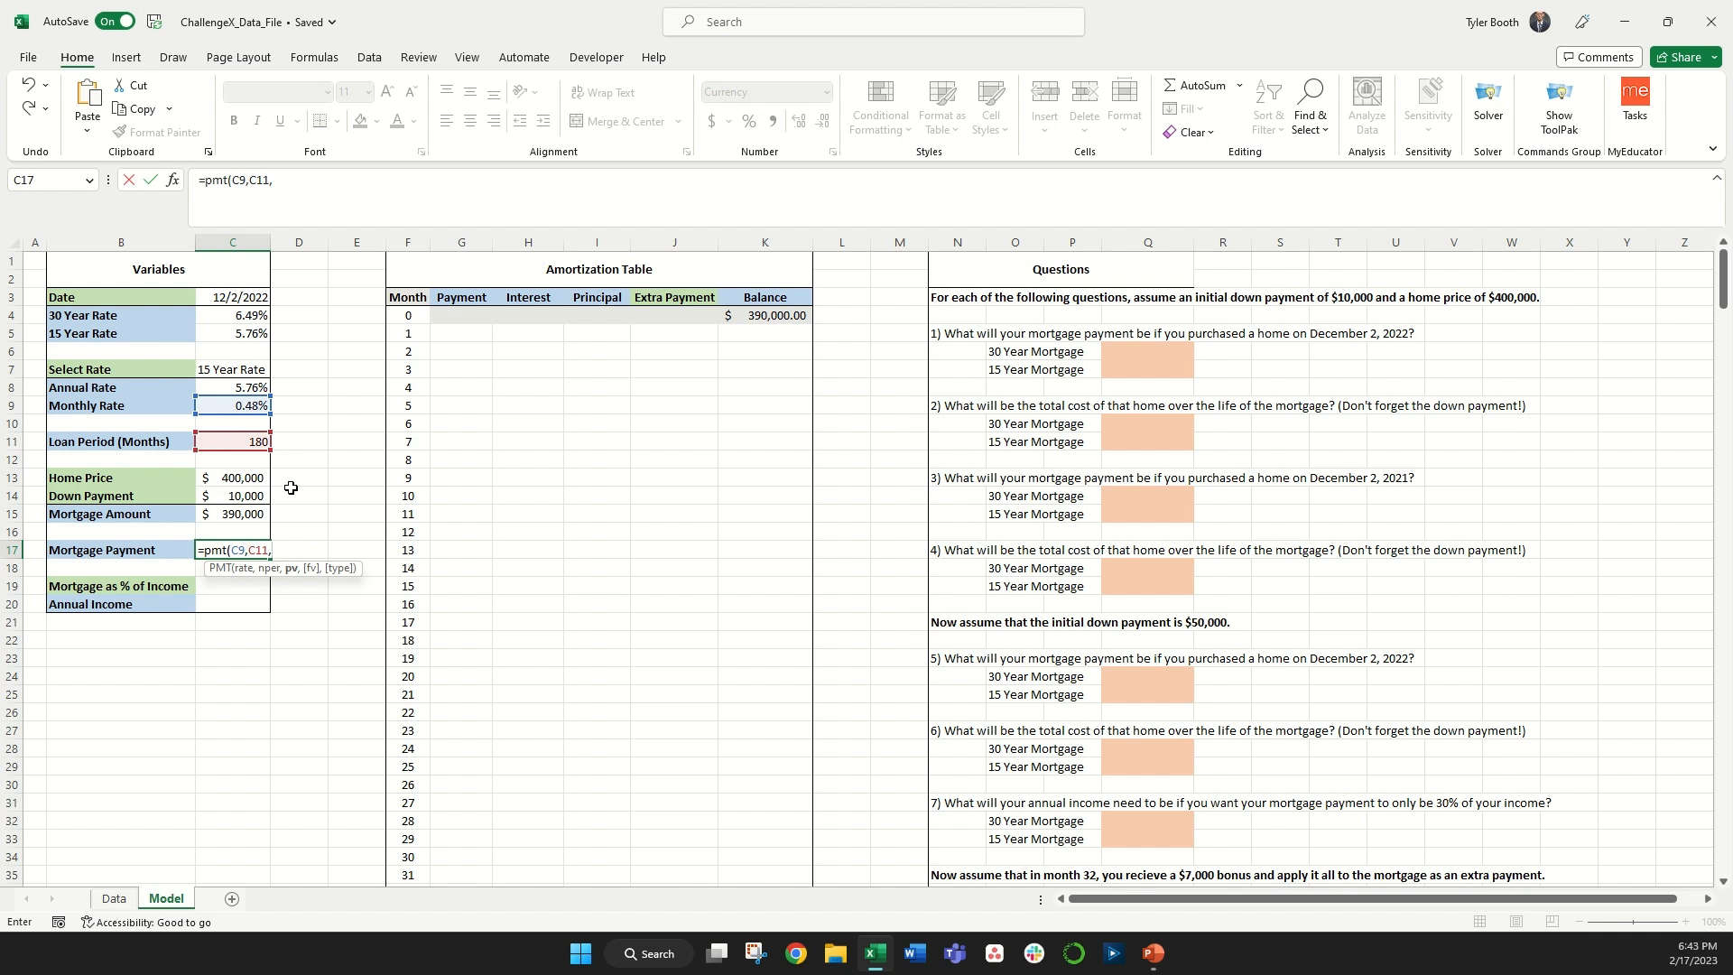
left_click(251, 514)
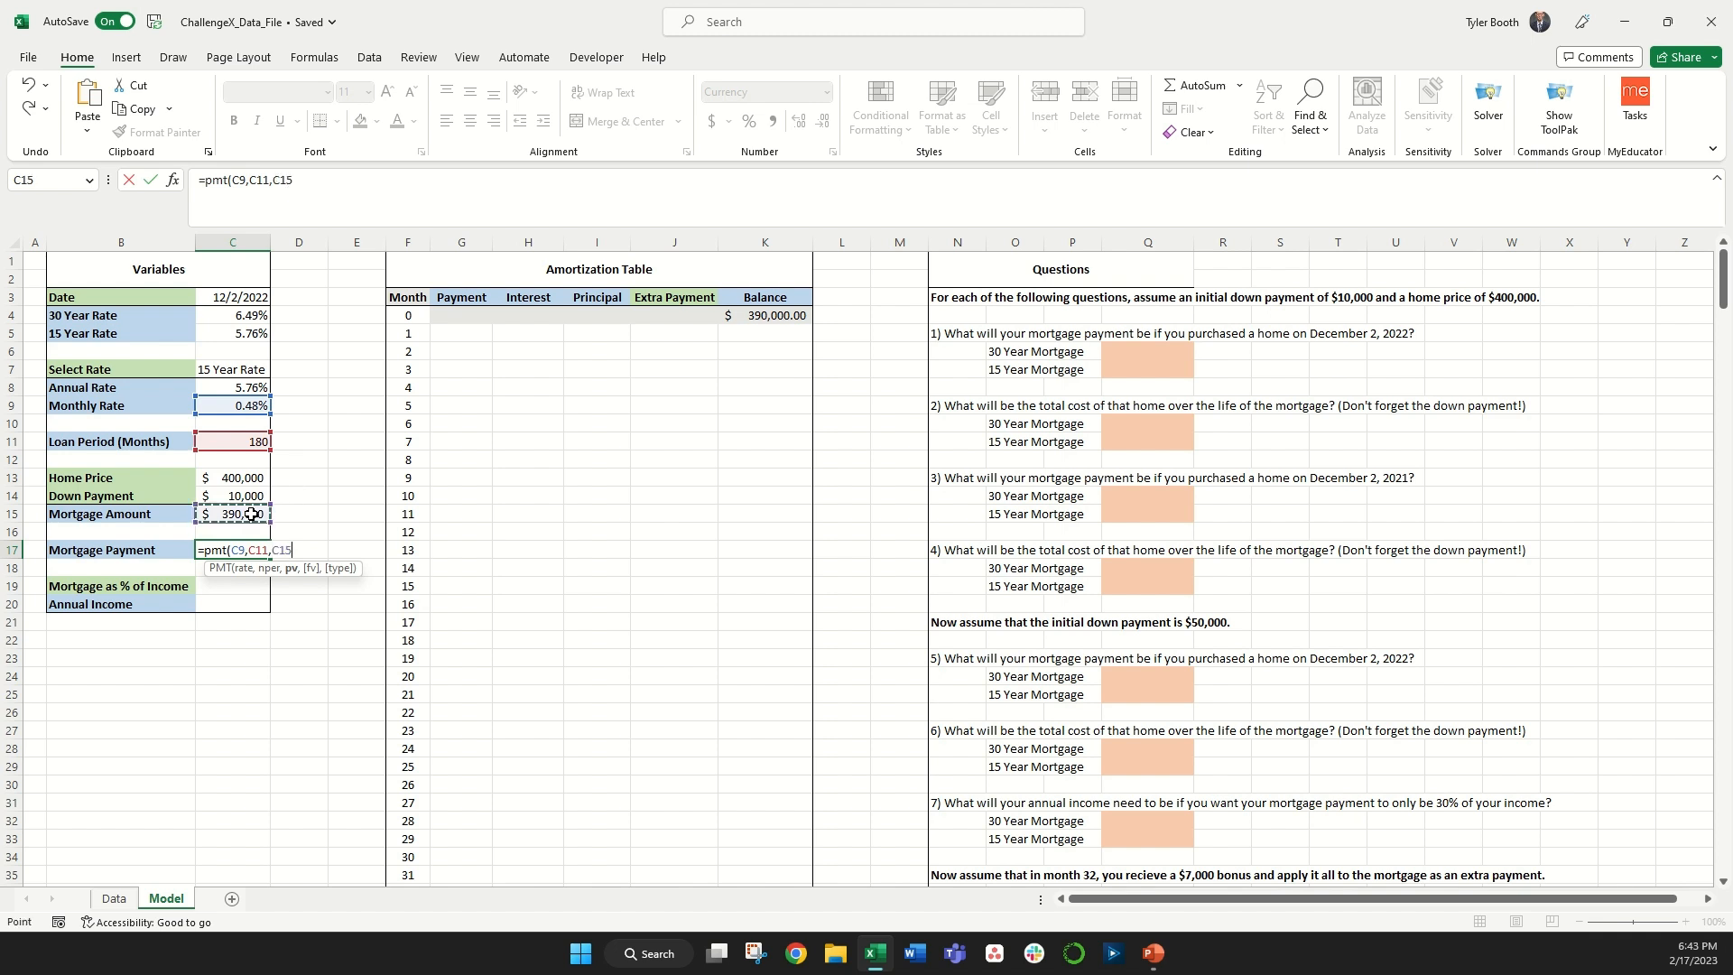
type(",0)")
key("Return")
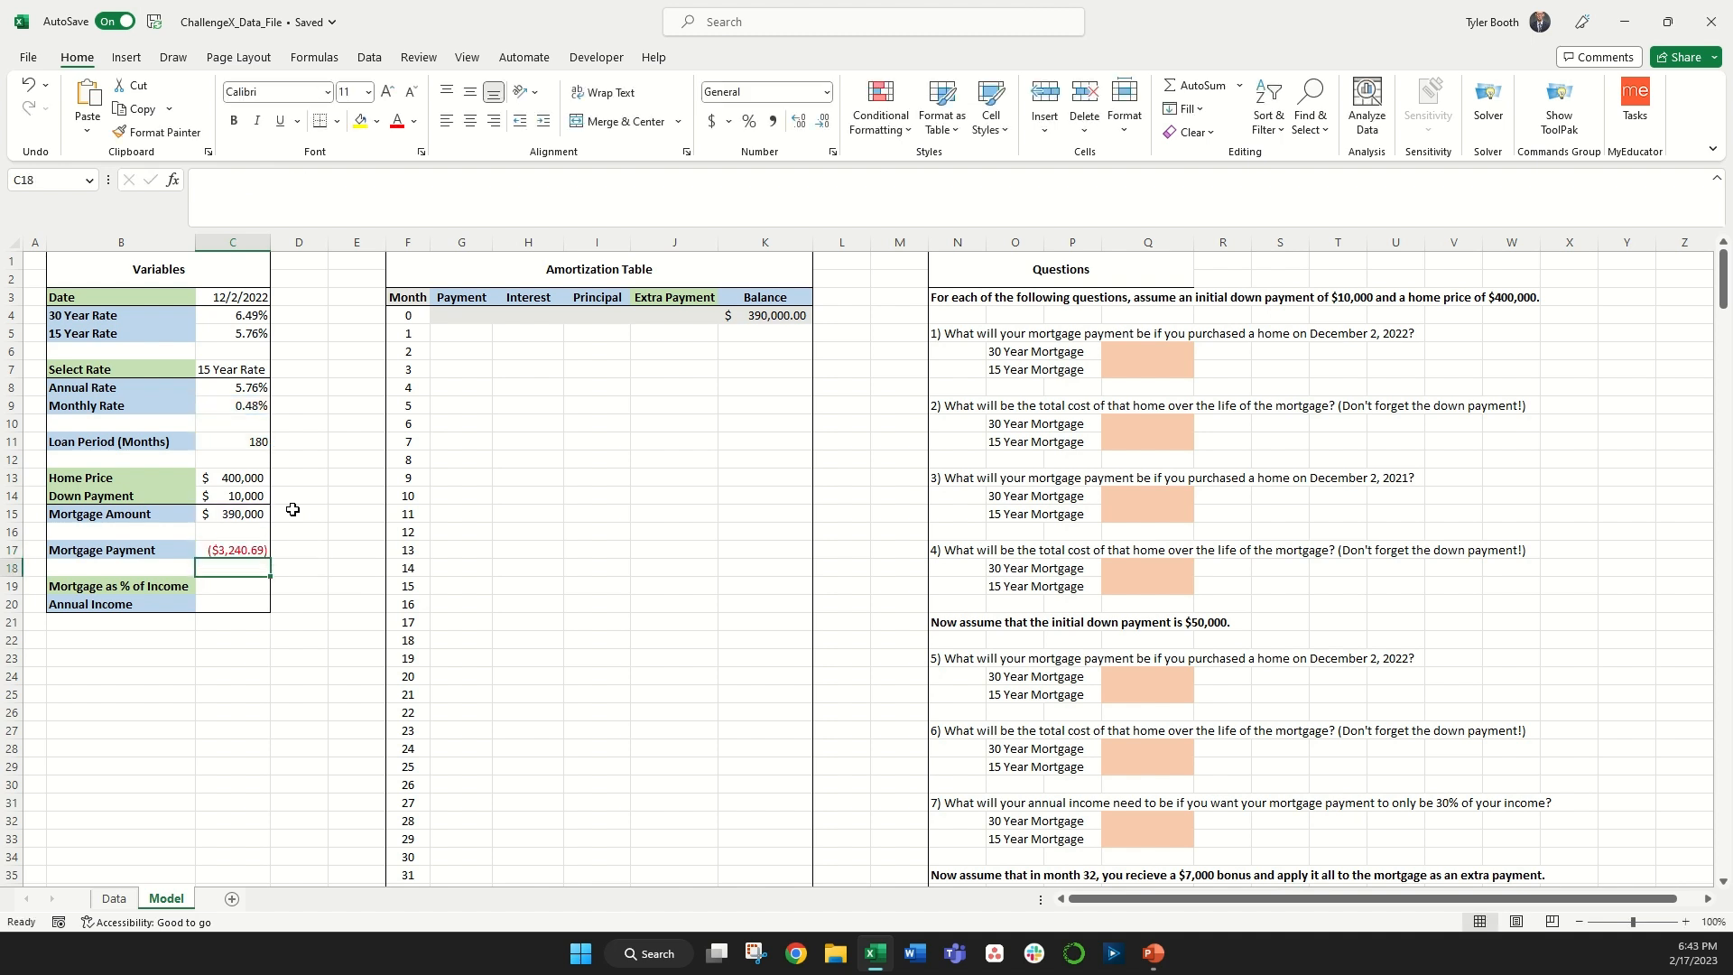
Step: Multiply the Mortgage Payment formula by -1 to make it positive
left_click(243, 550)
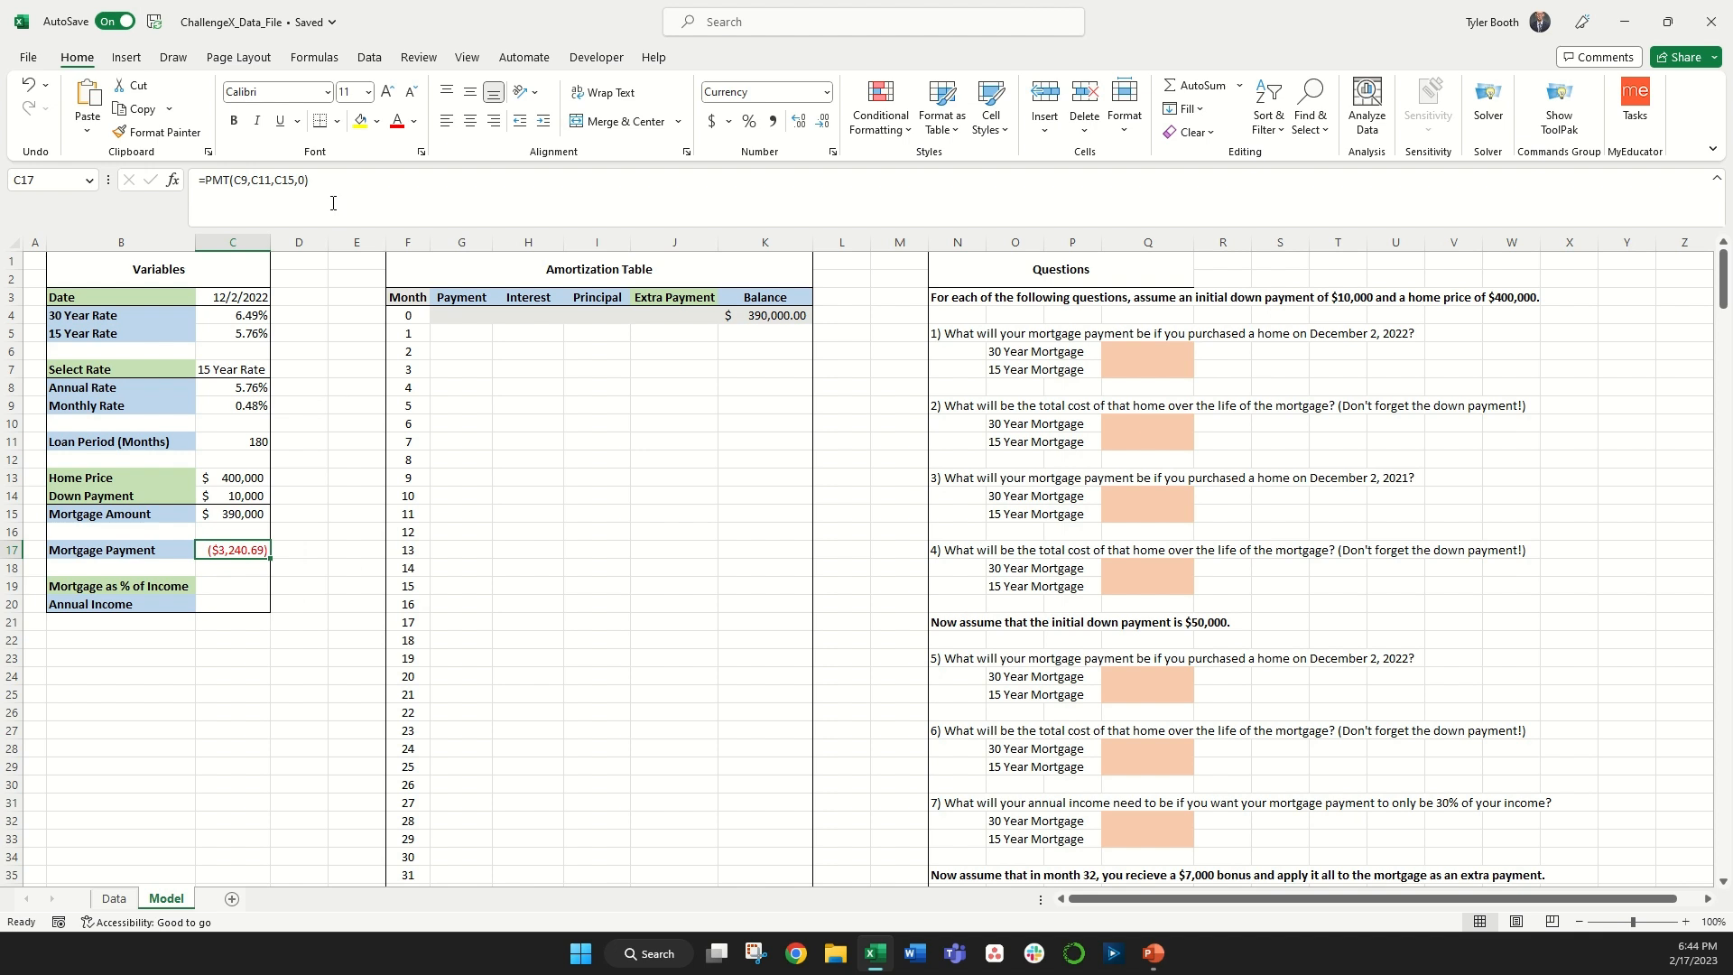
left_click(333, 187)
type("*-1")
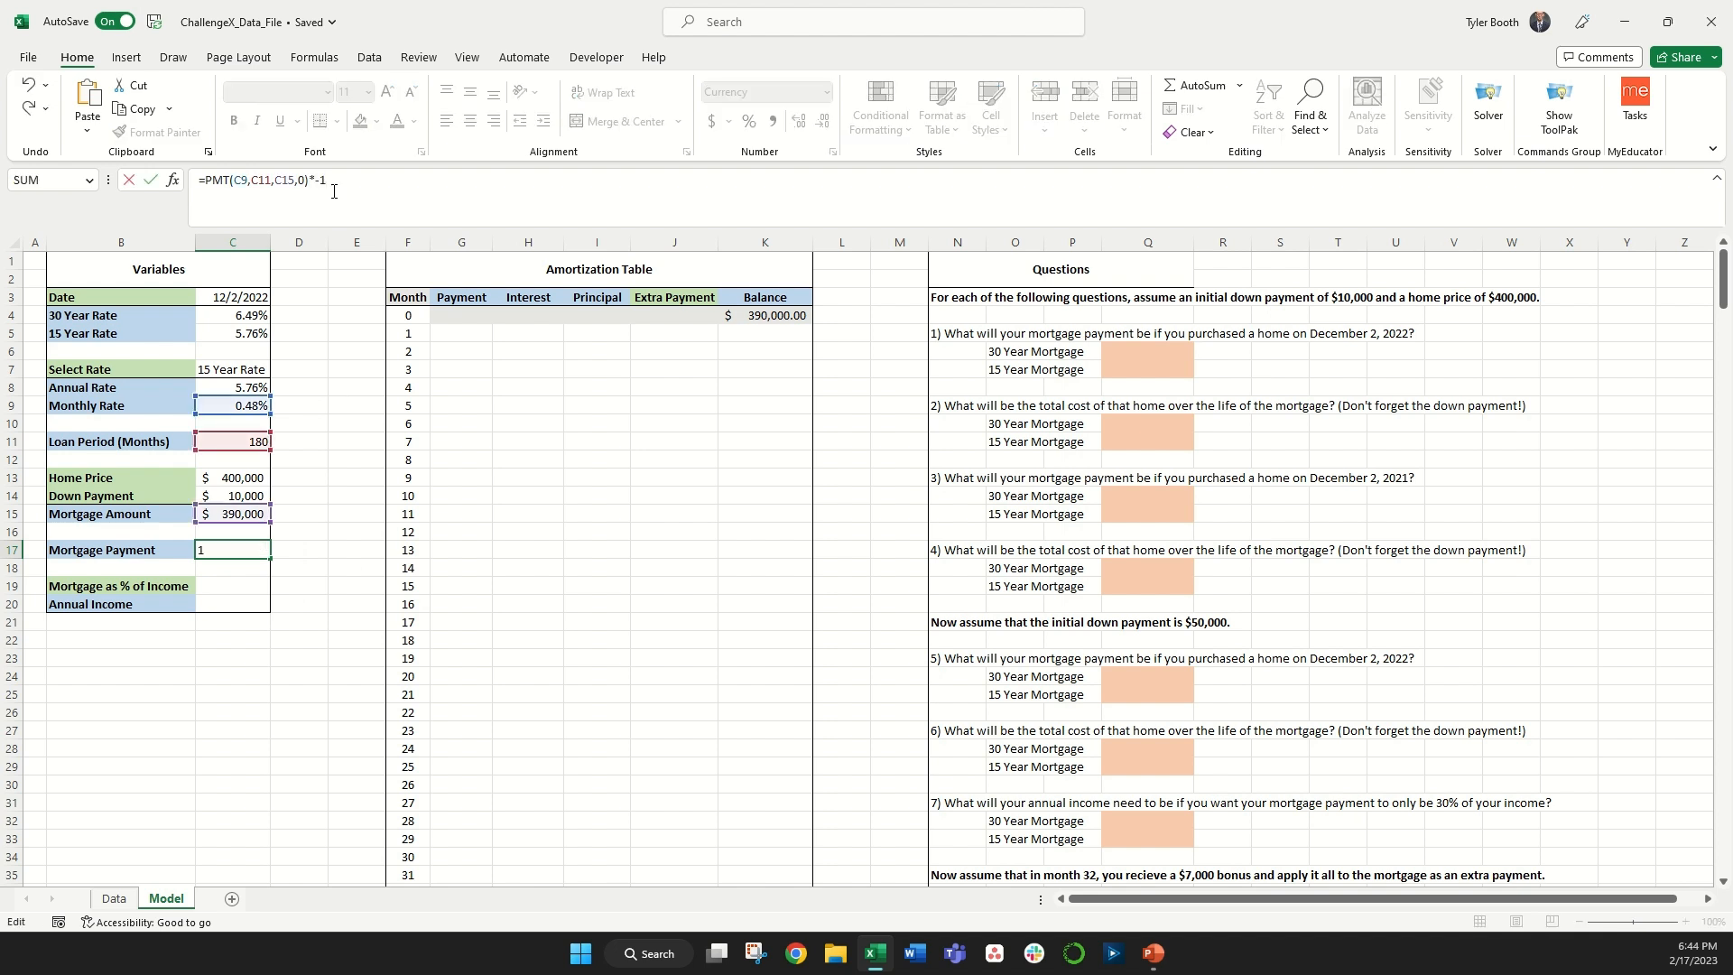
key("Return")
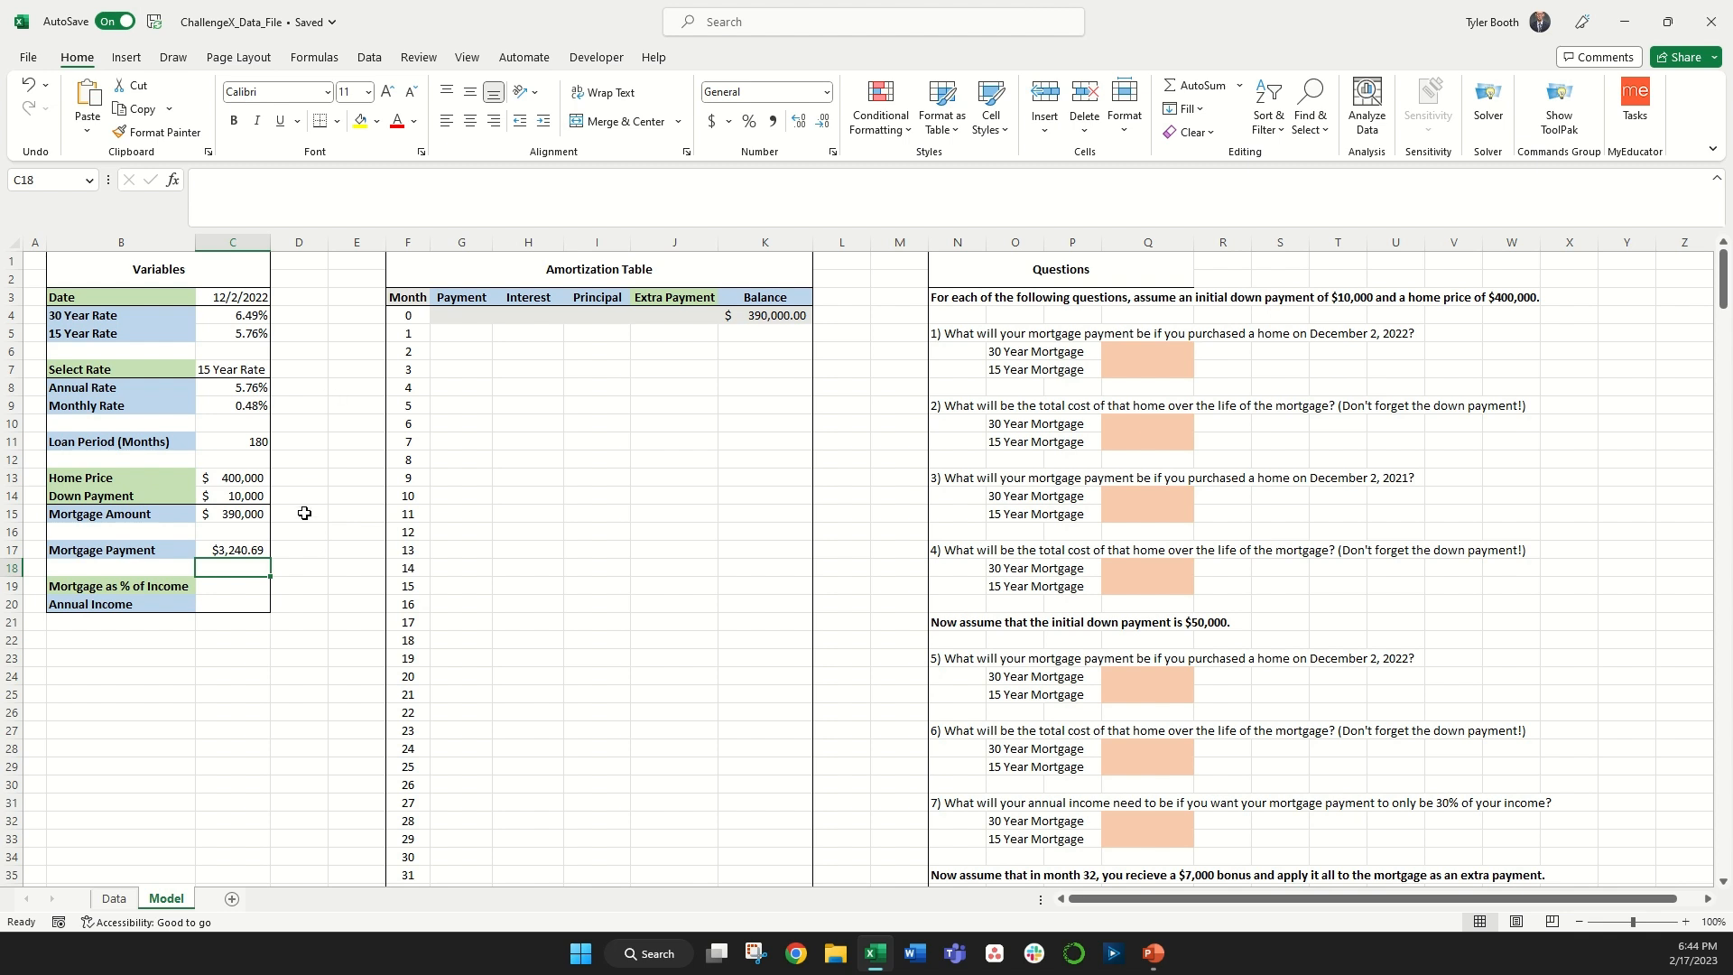
Step: Set month 1's Payment to an absolute reference to the Mortgage Payment
left_click(461, 333)
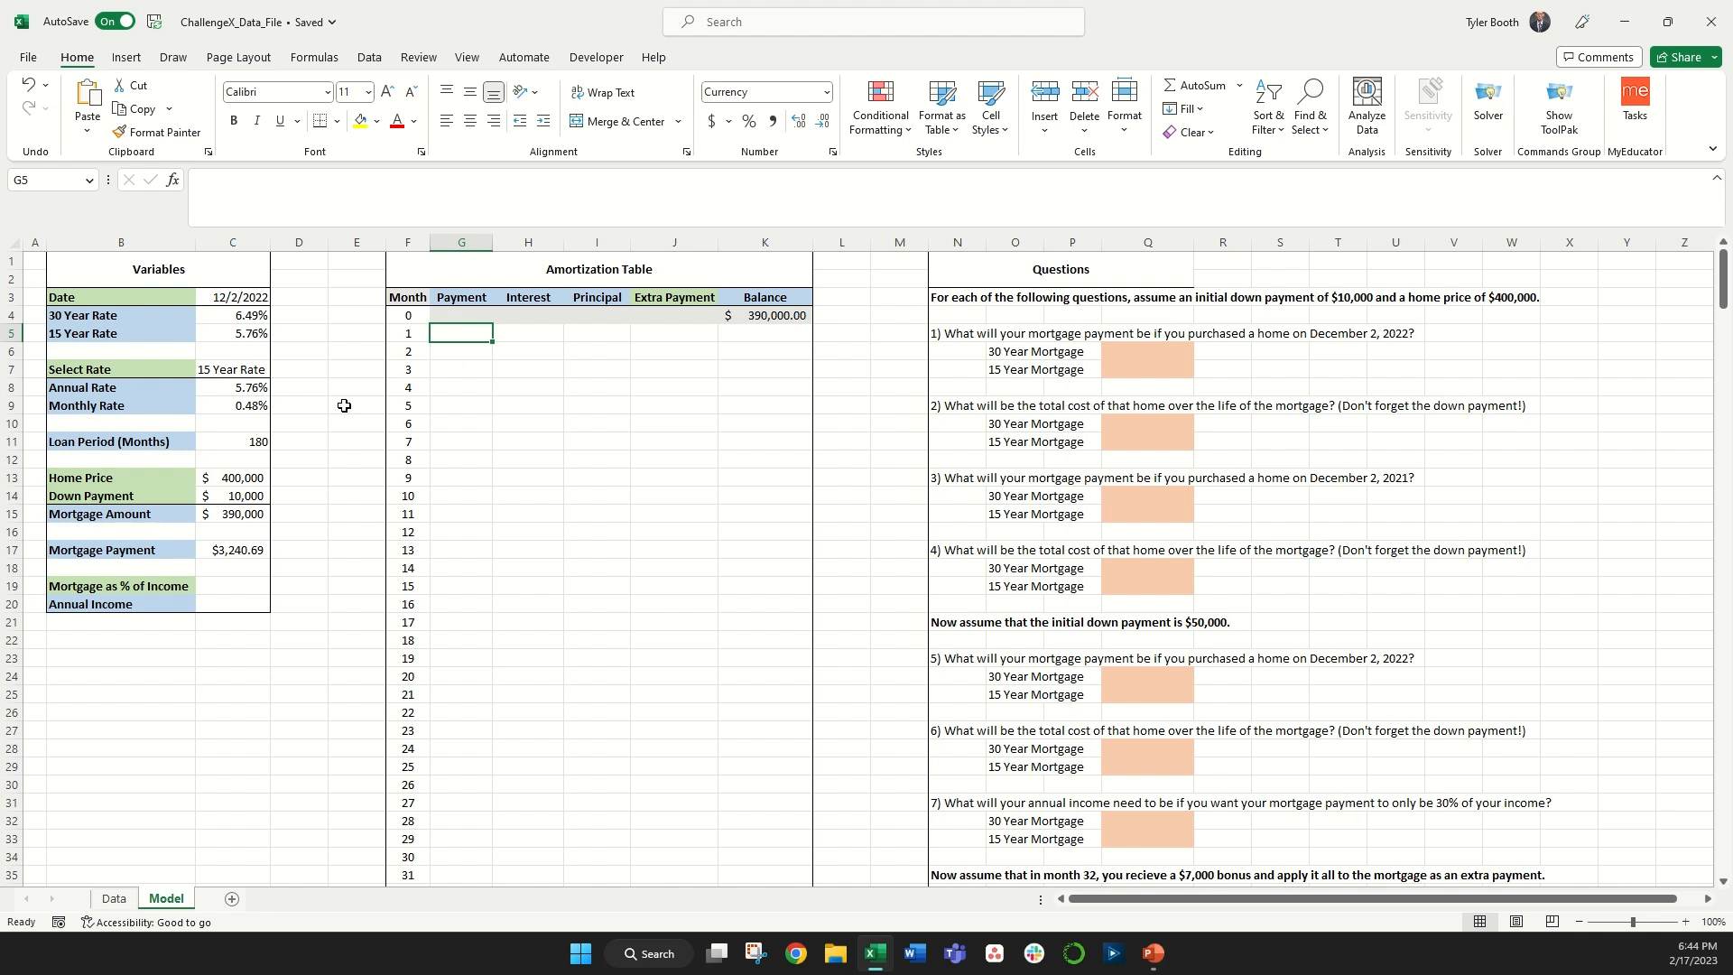
type("=")
left_click(242, 550)
key("F4")
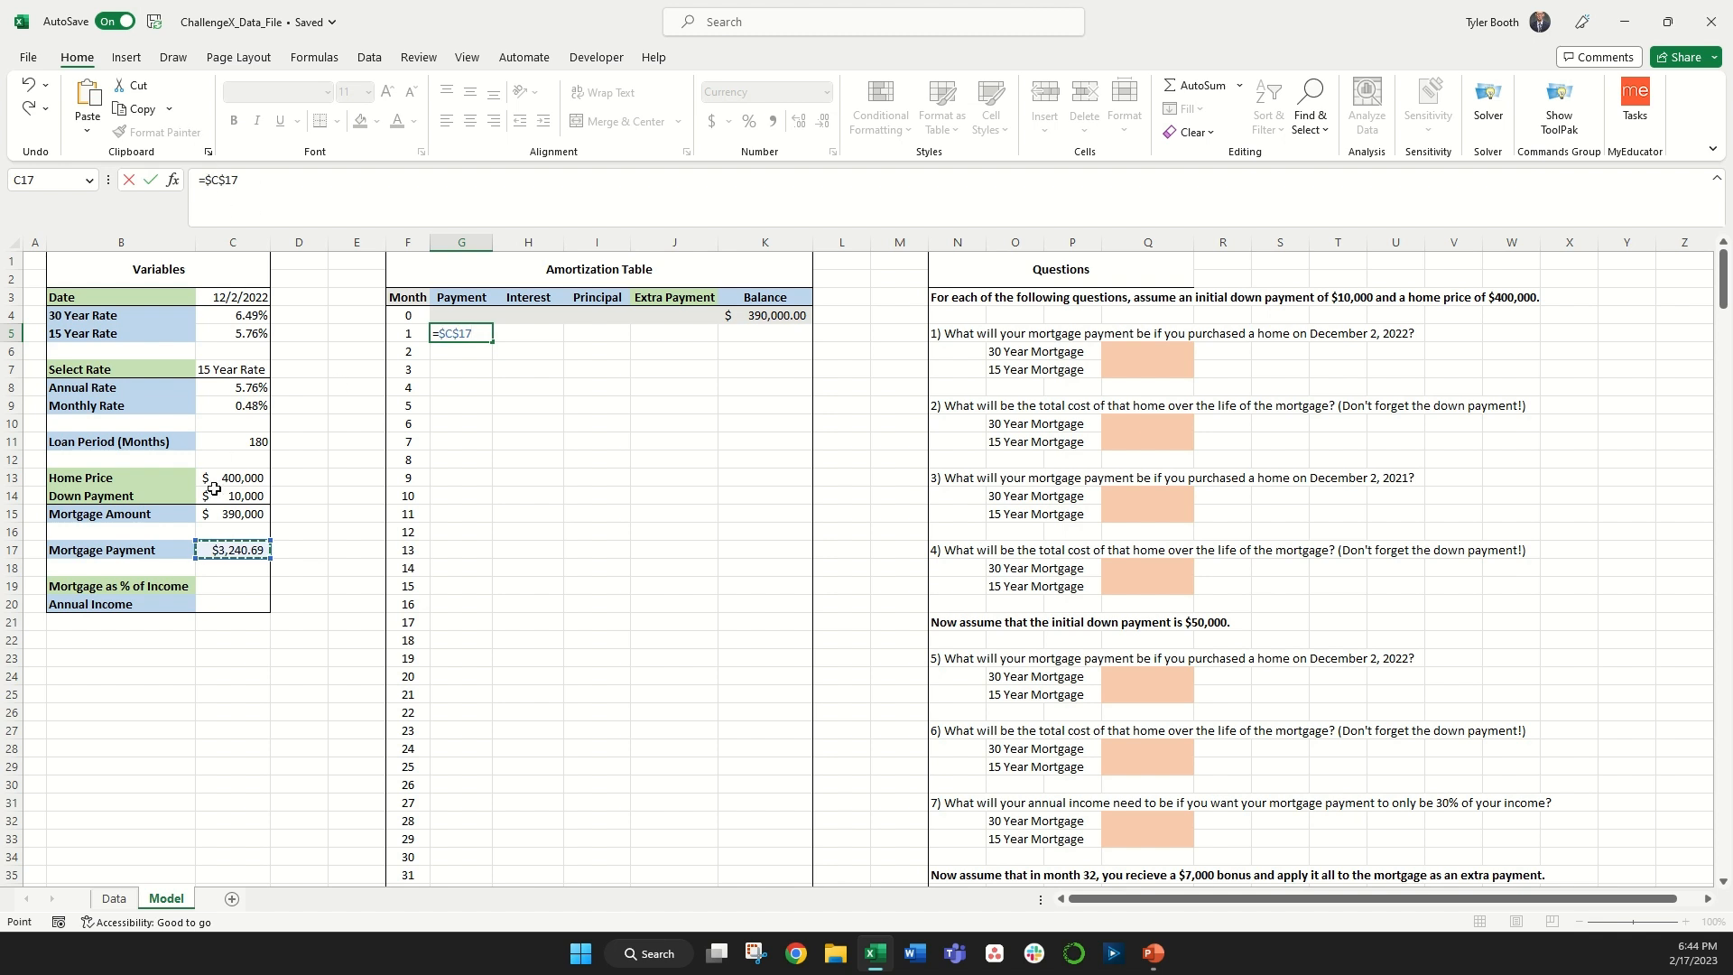
key("Return")
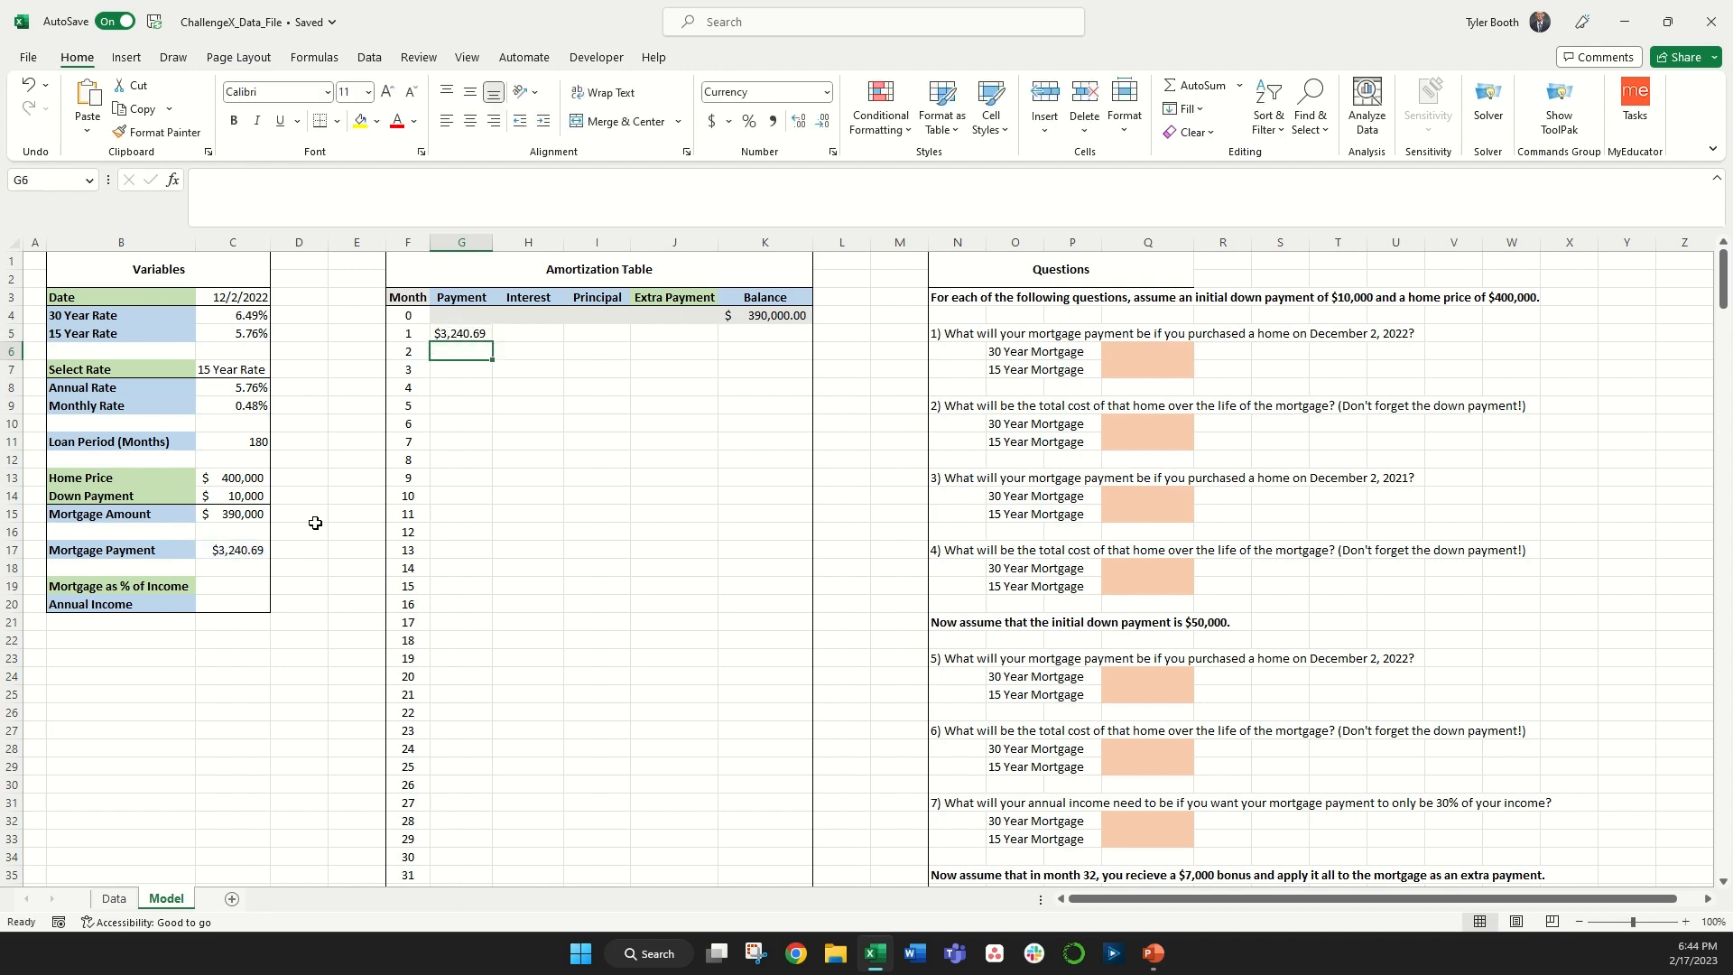
Step: Compute month 1's Interest as the previous balance times the absolute Monthly Rate reference
scroll(343, 537, "down", 10)
scroll(443, 663, "up", 10)
left_click(523, 333)
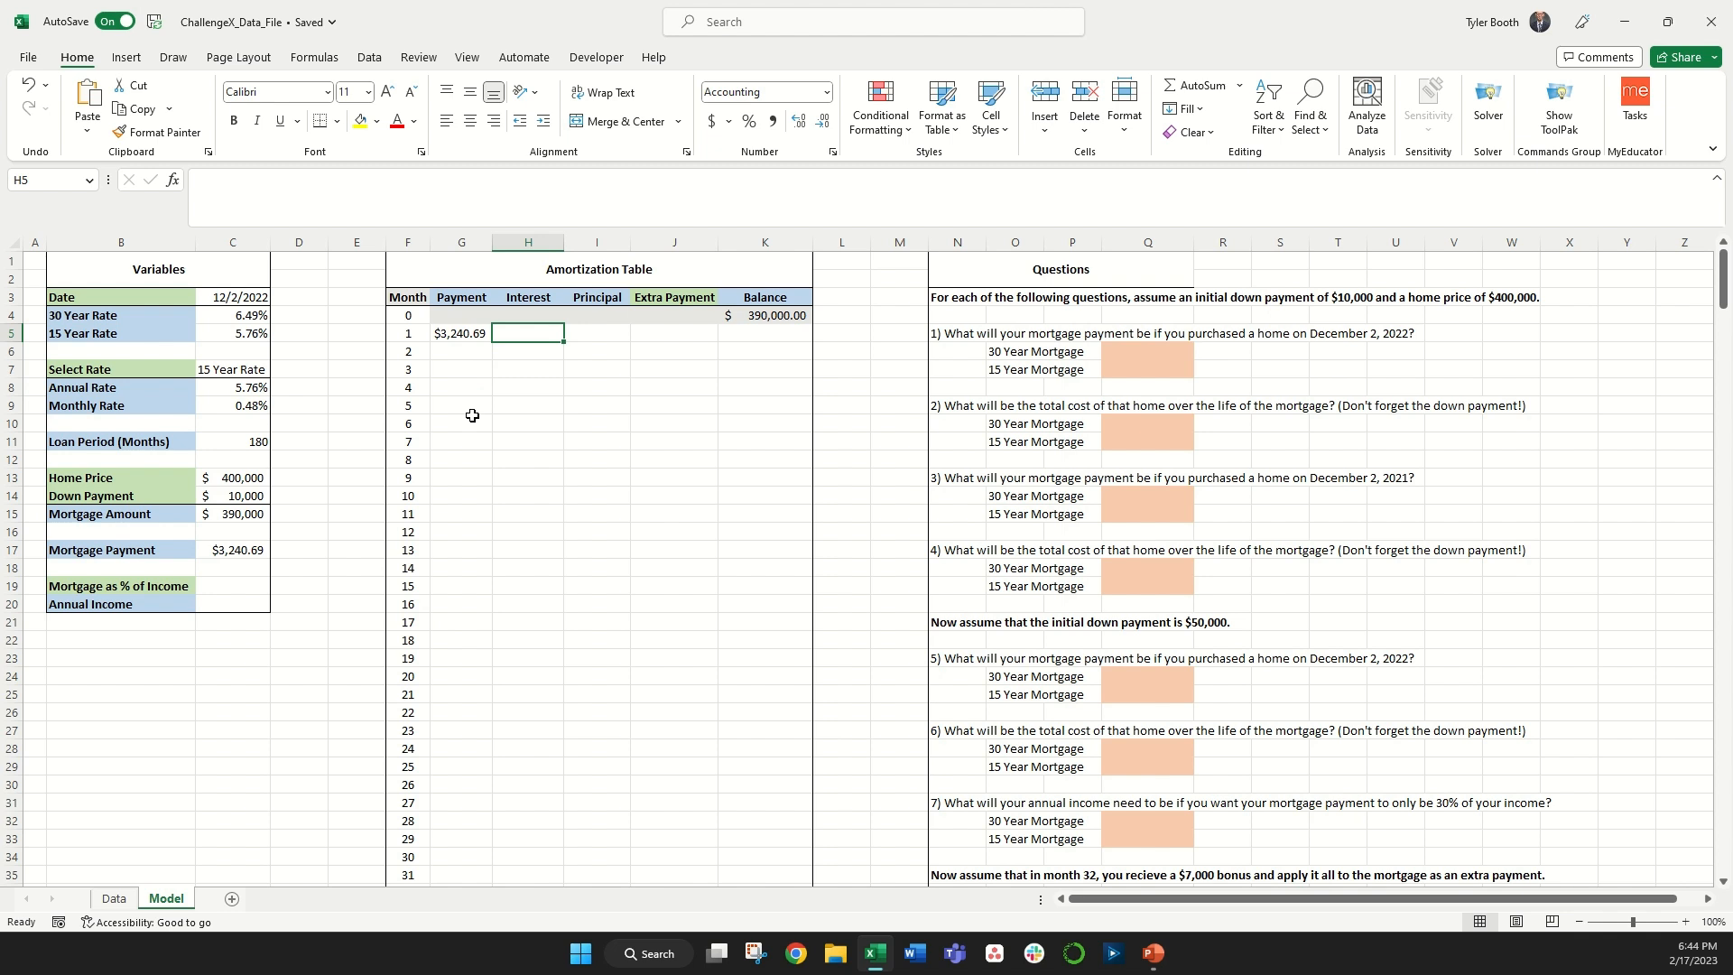
type("=")
left_click(746, 316)
type("*")
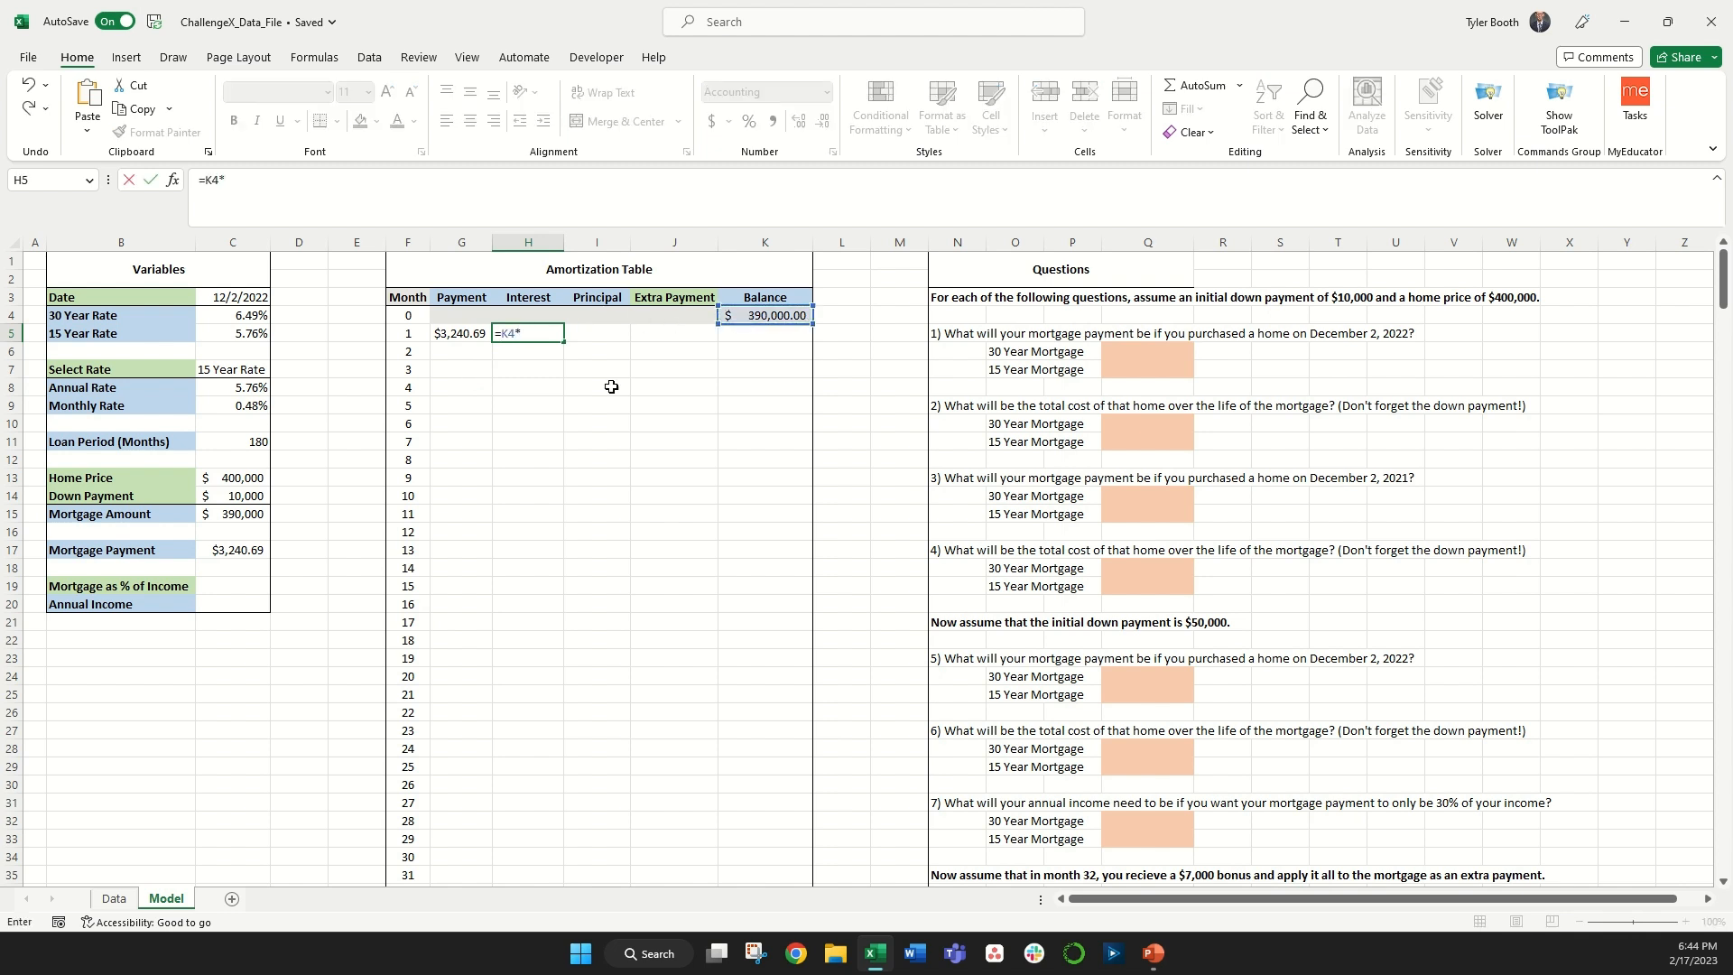
left_click(241, 408)
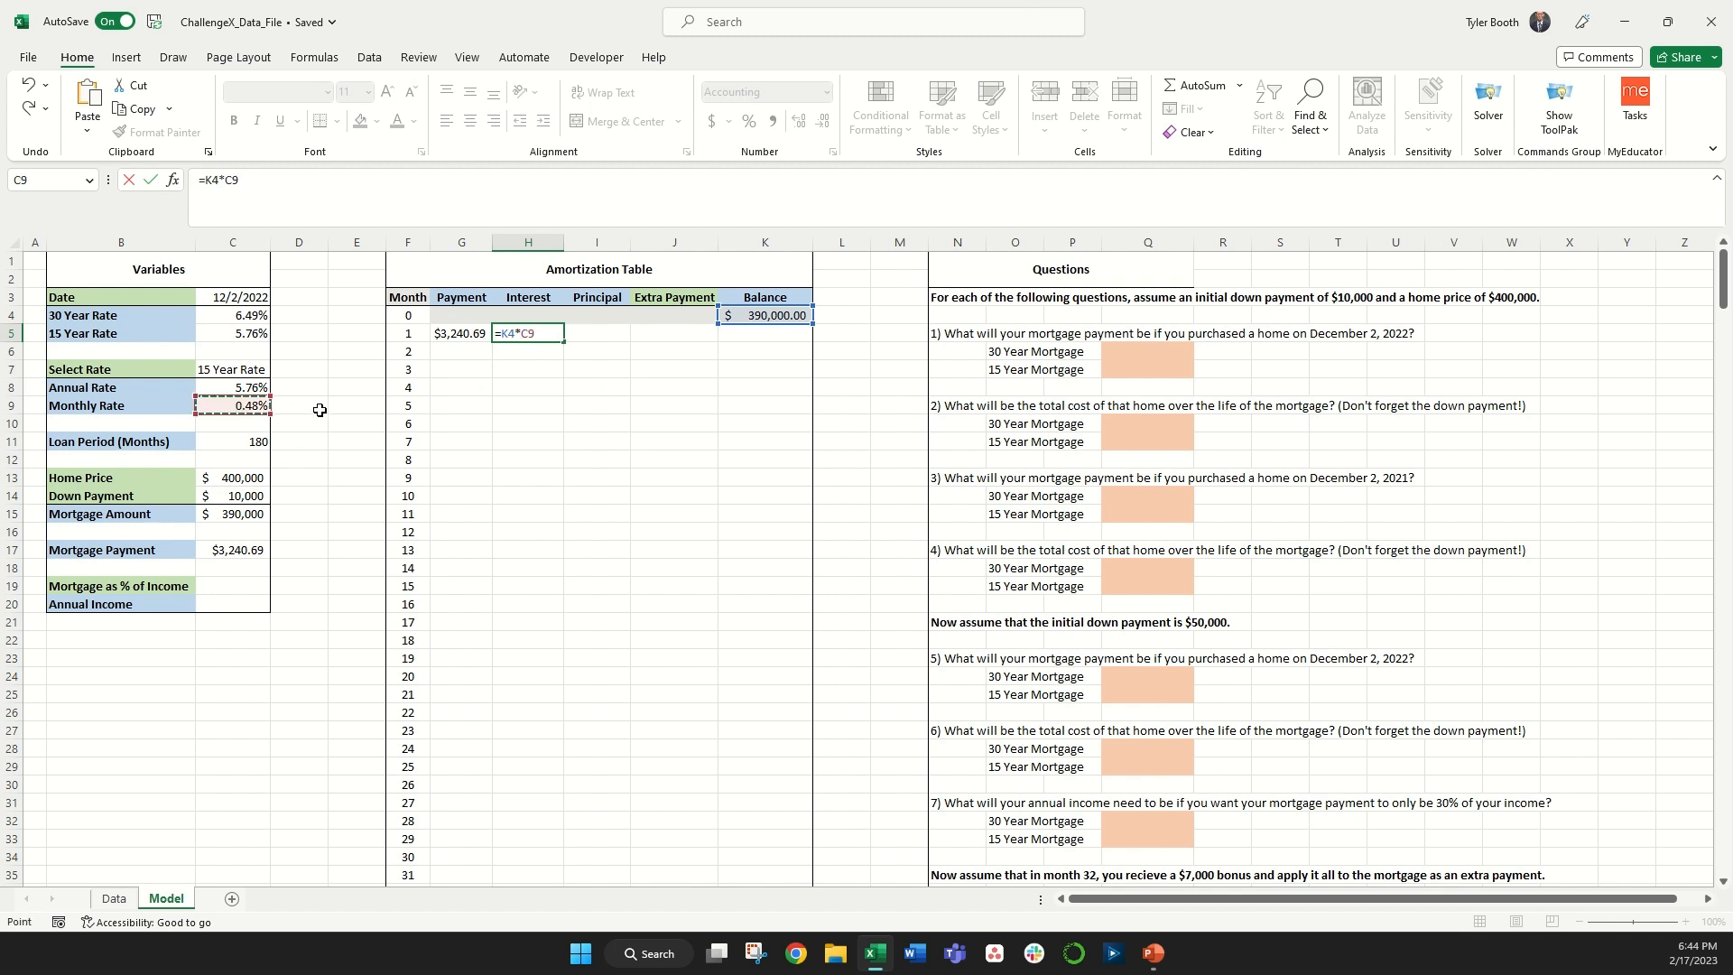
key("F4")
key("Return")
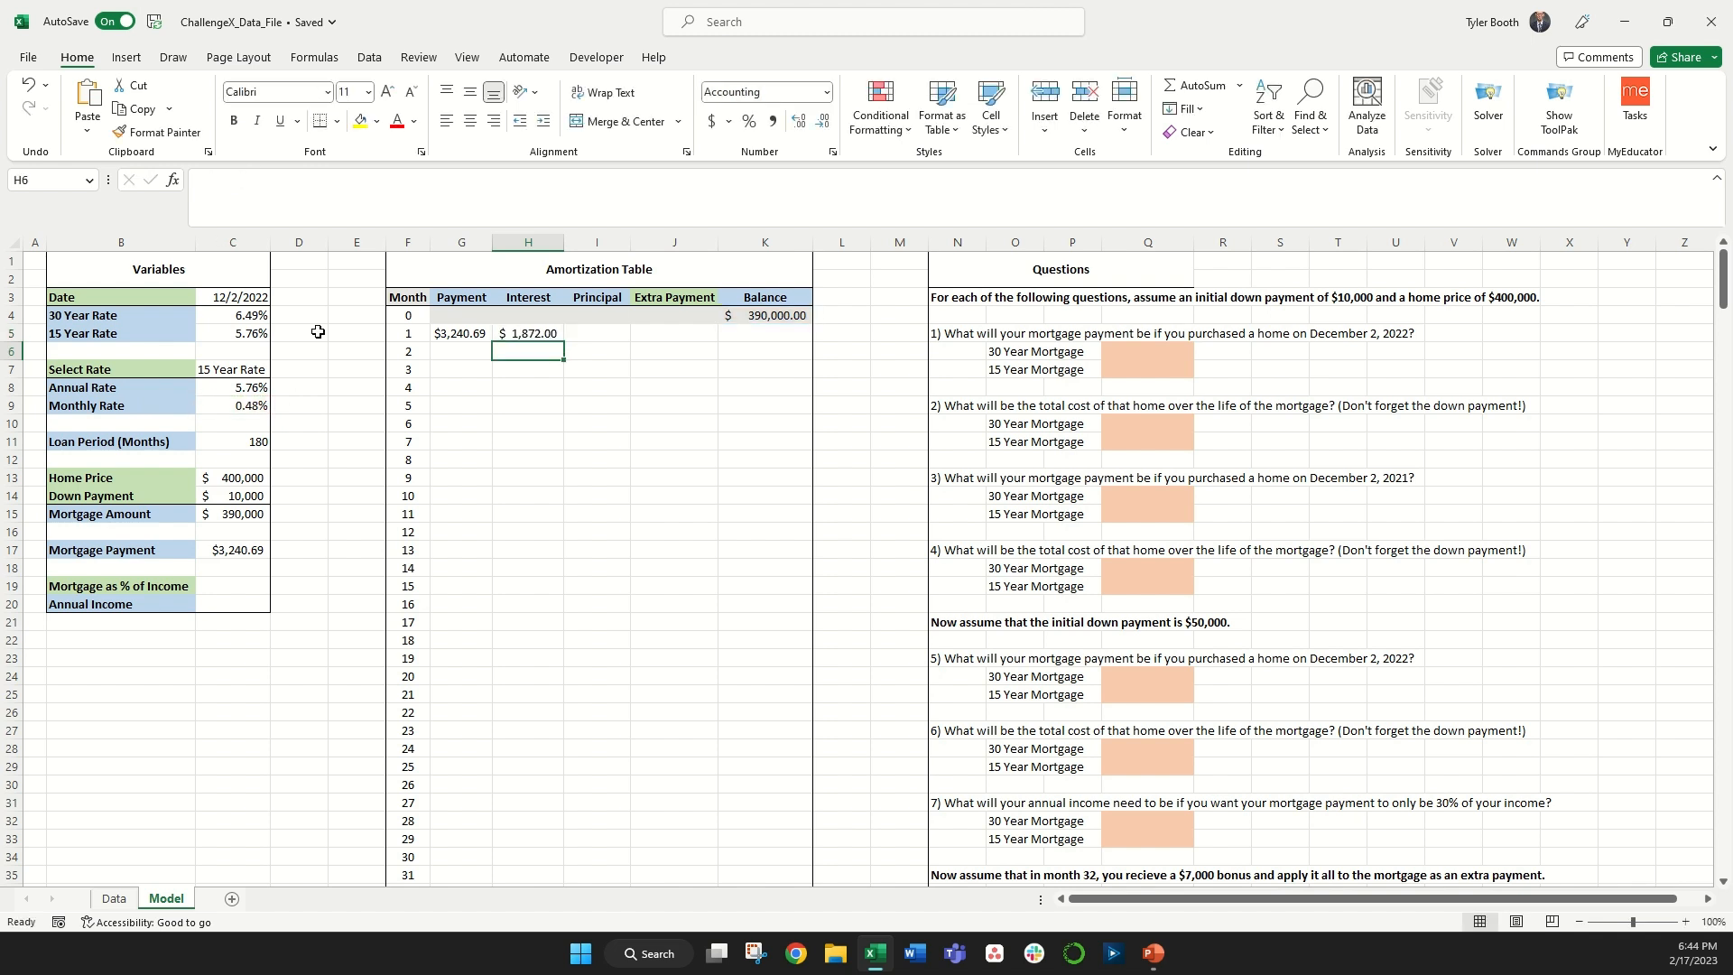
Step: Compute month 1's Principal as the Payment minus the Interest
left_click(582, 330)
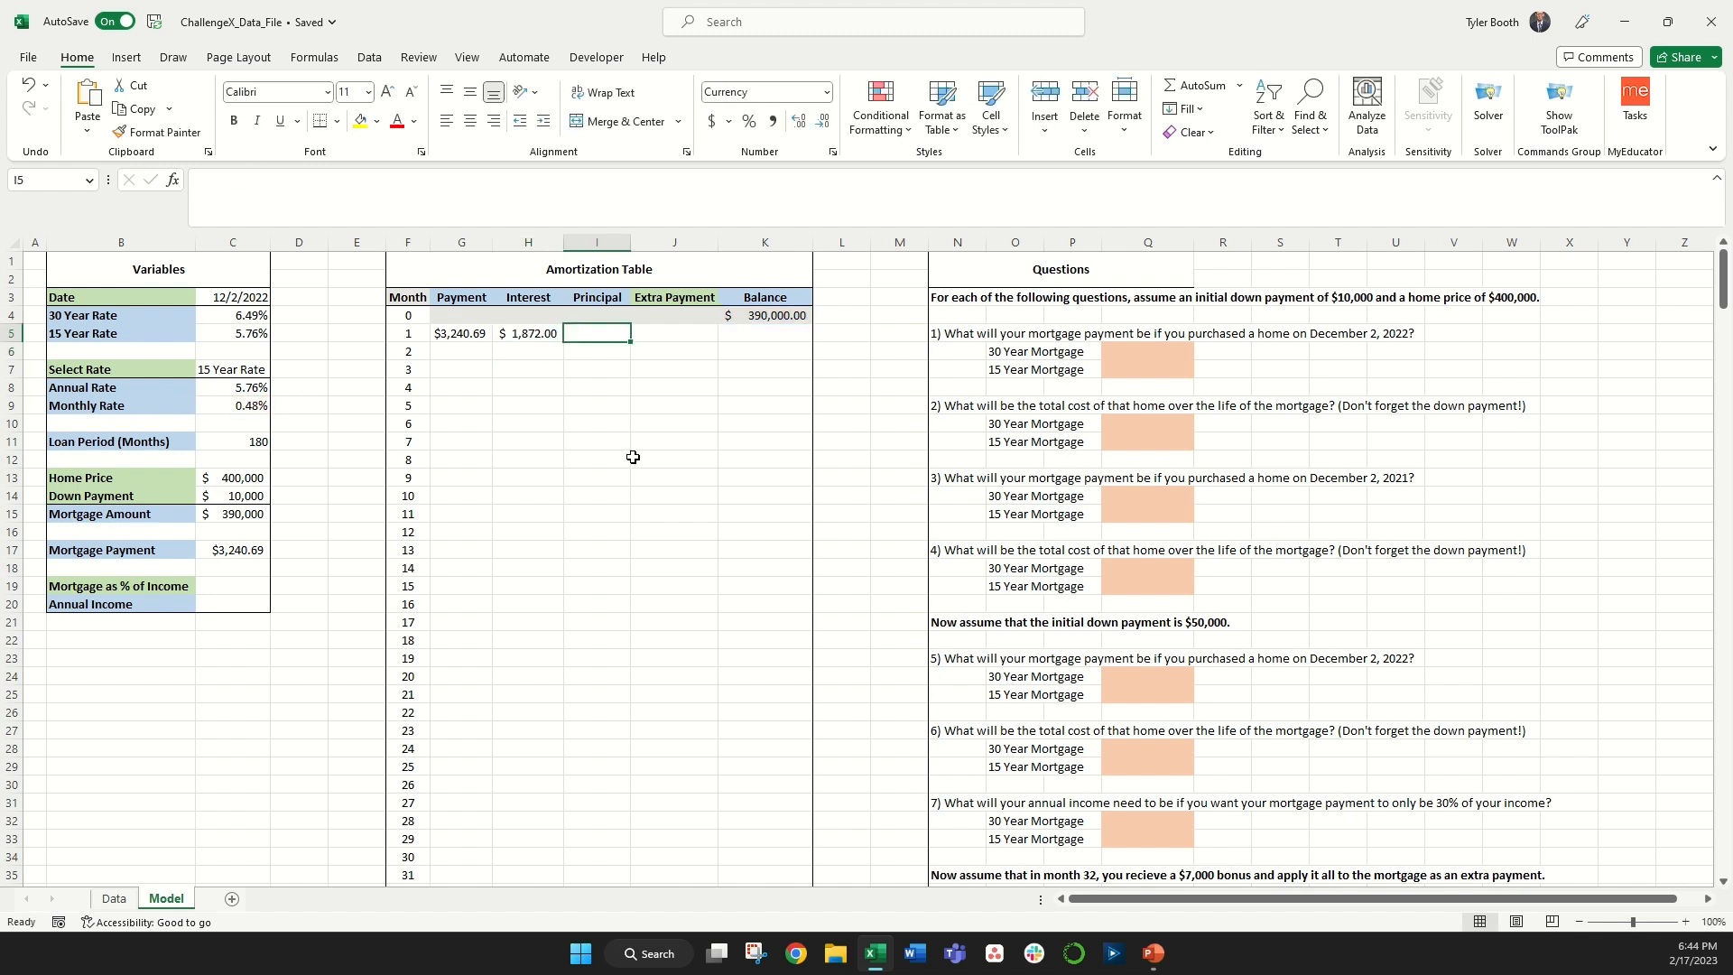
type("=")
key("Left")
key("Left")
type("-")
key("Left")
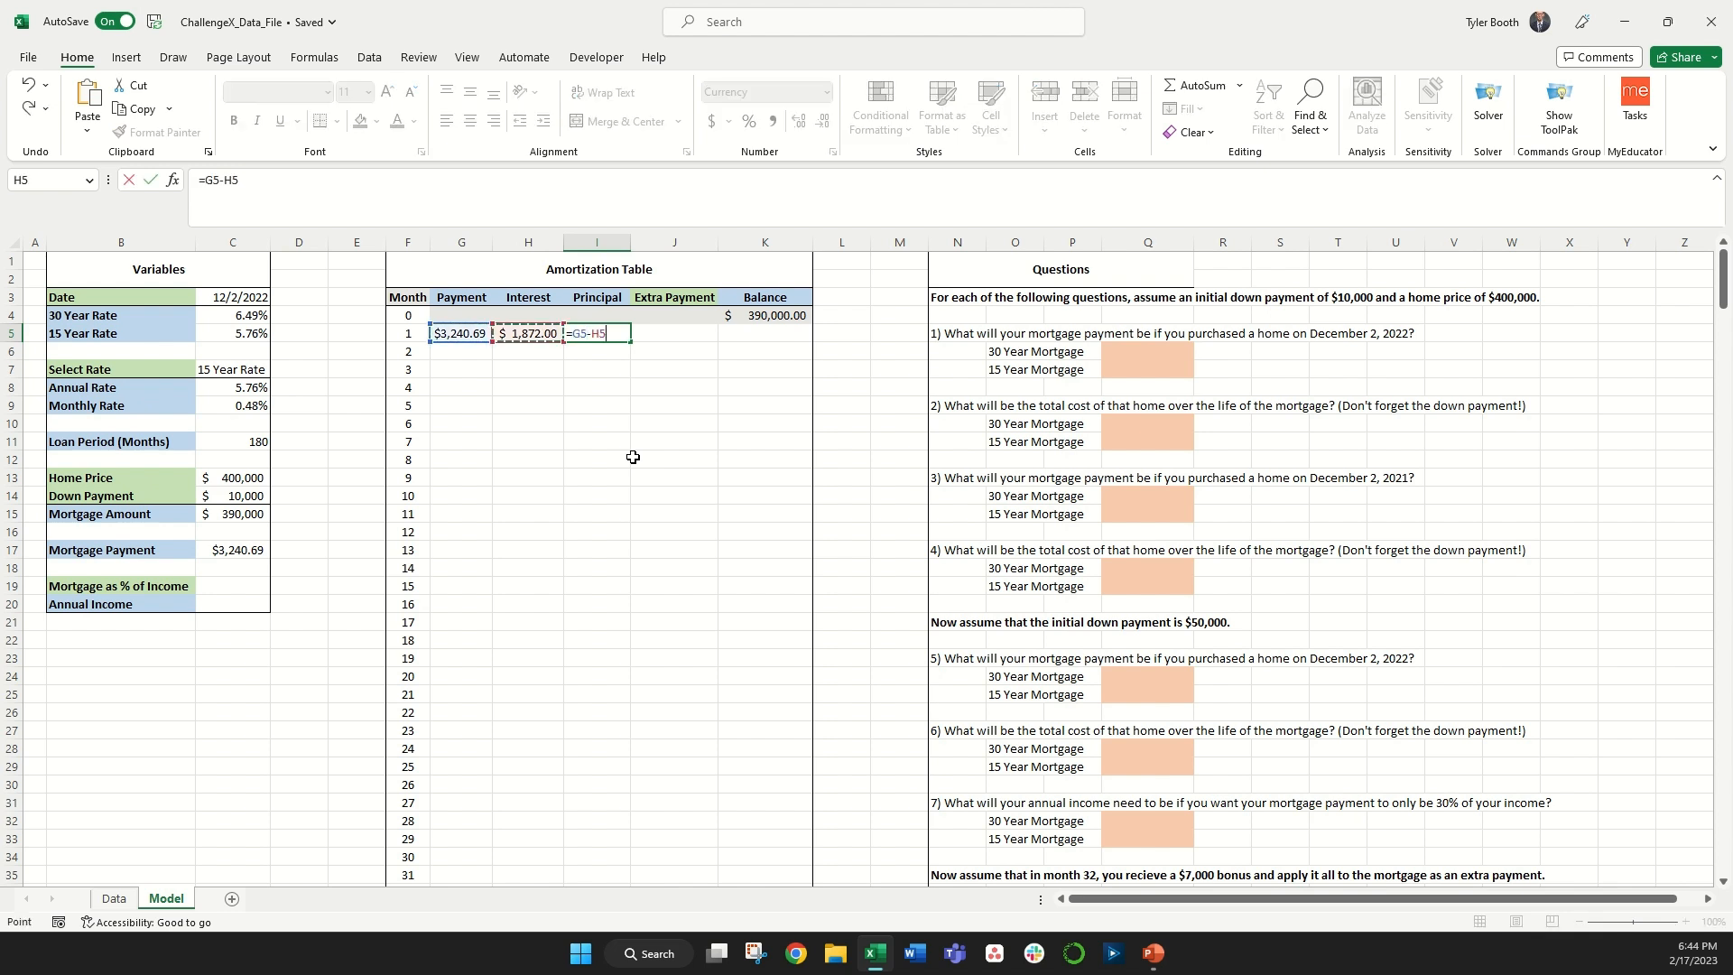
key("Return")
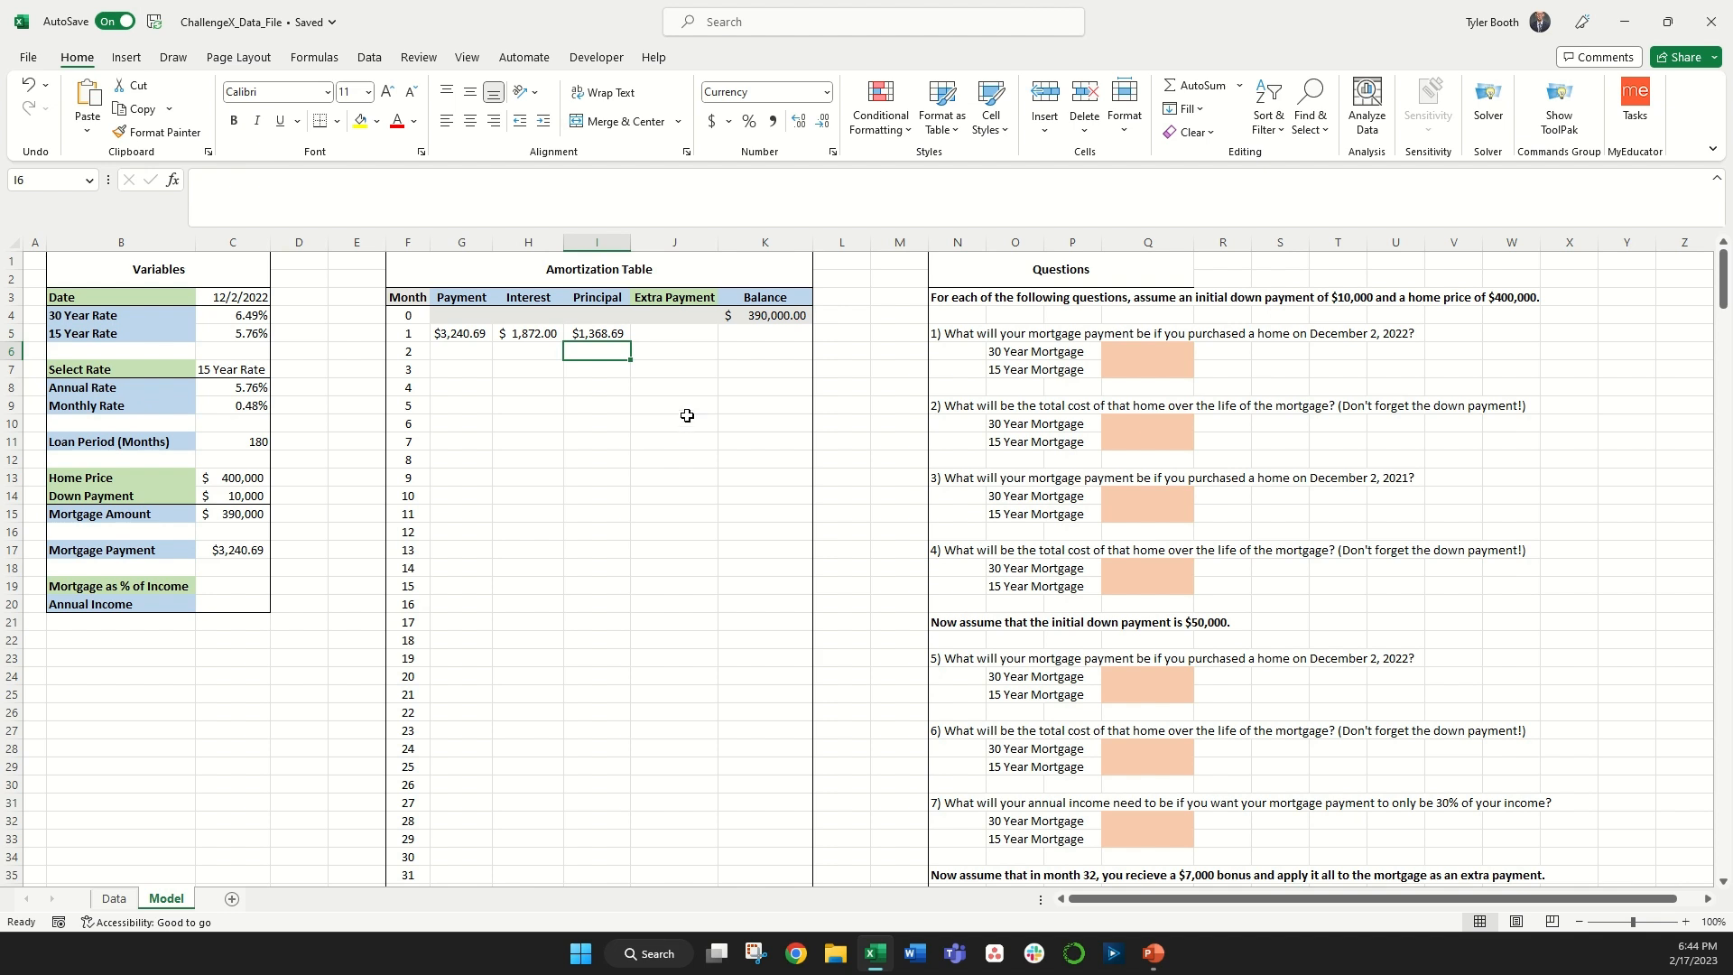
Step: Compute month 1's Balance as the previous balance minus the Principal and the Extra Payment
left_click(678, 339)
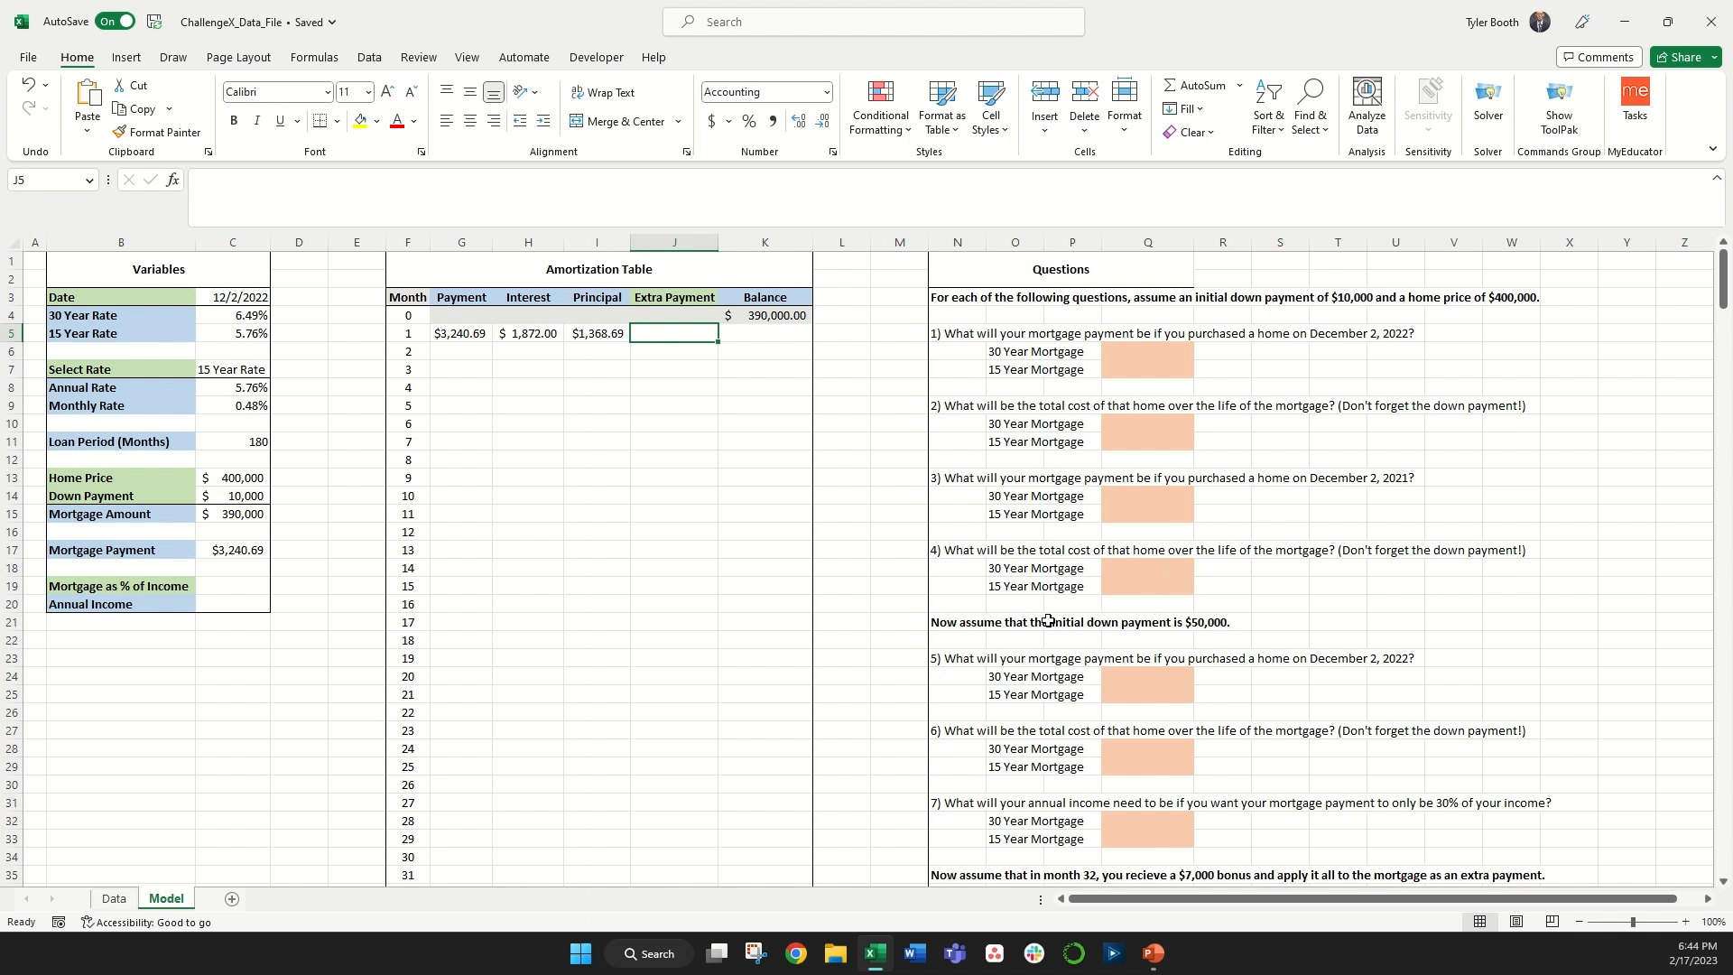
key("Right")
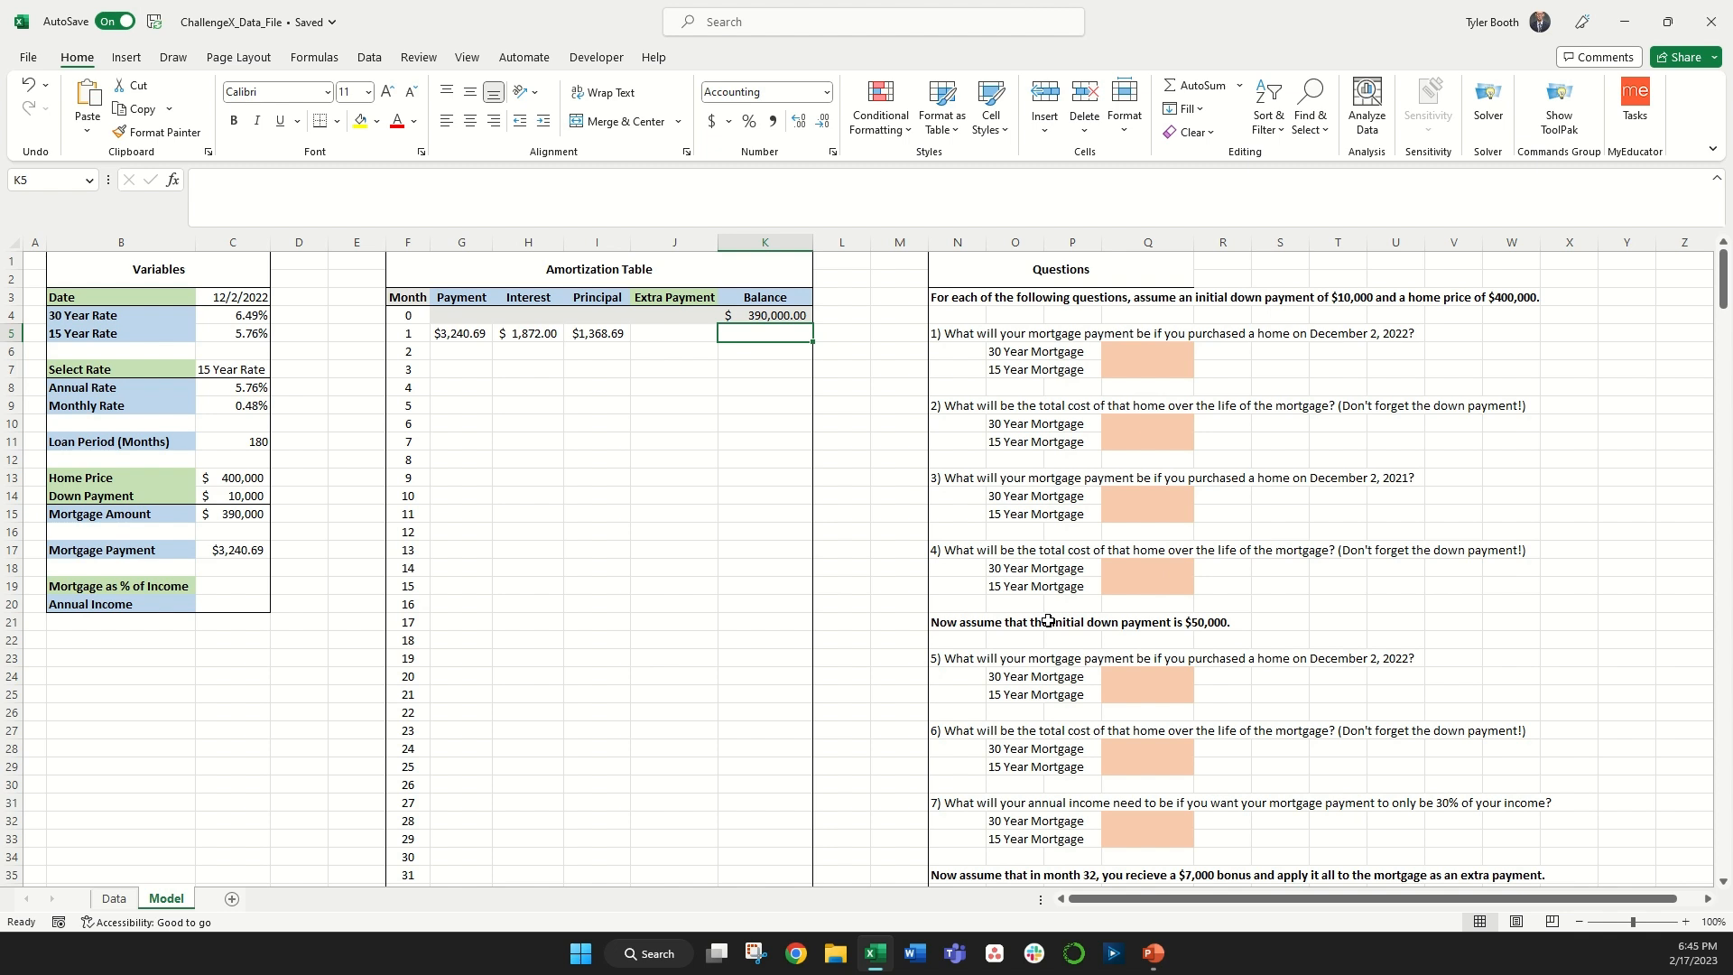
type("=")
key("Up")
type("-")
key("Left")
key("Left")
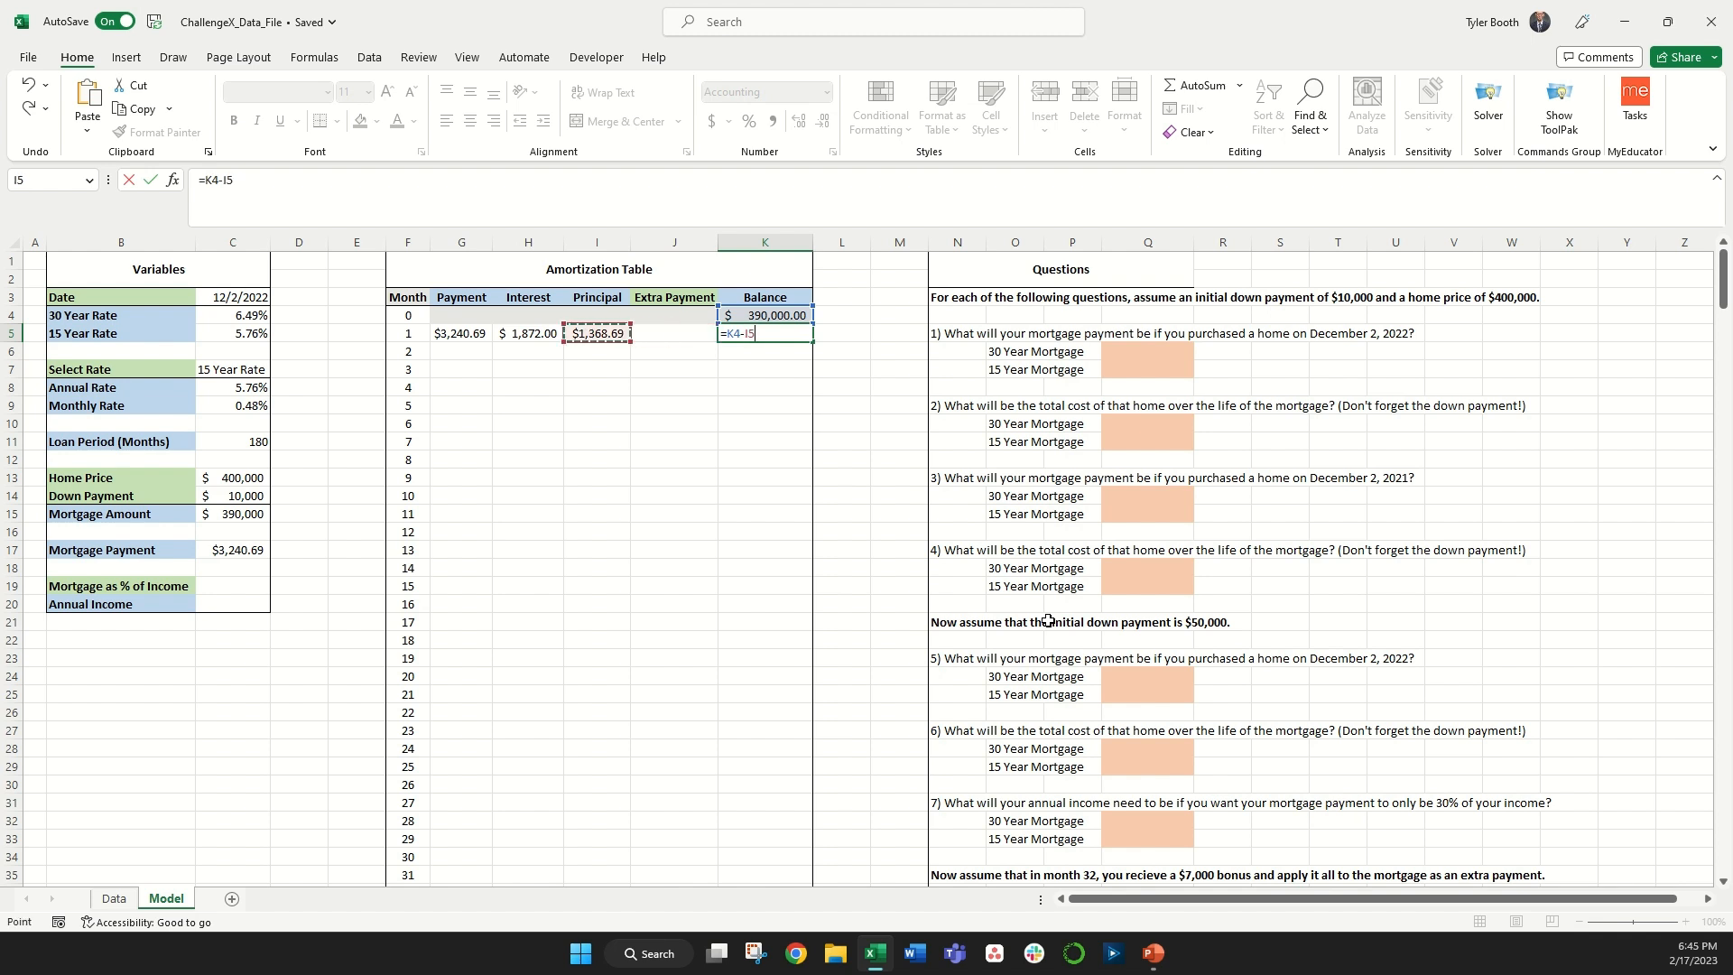
type("-")
key("Left")
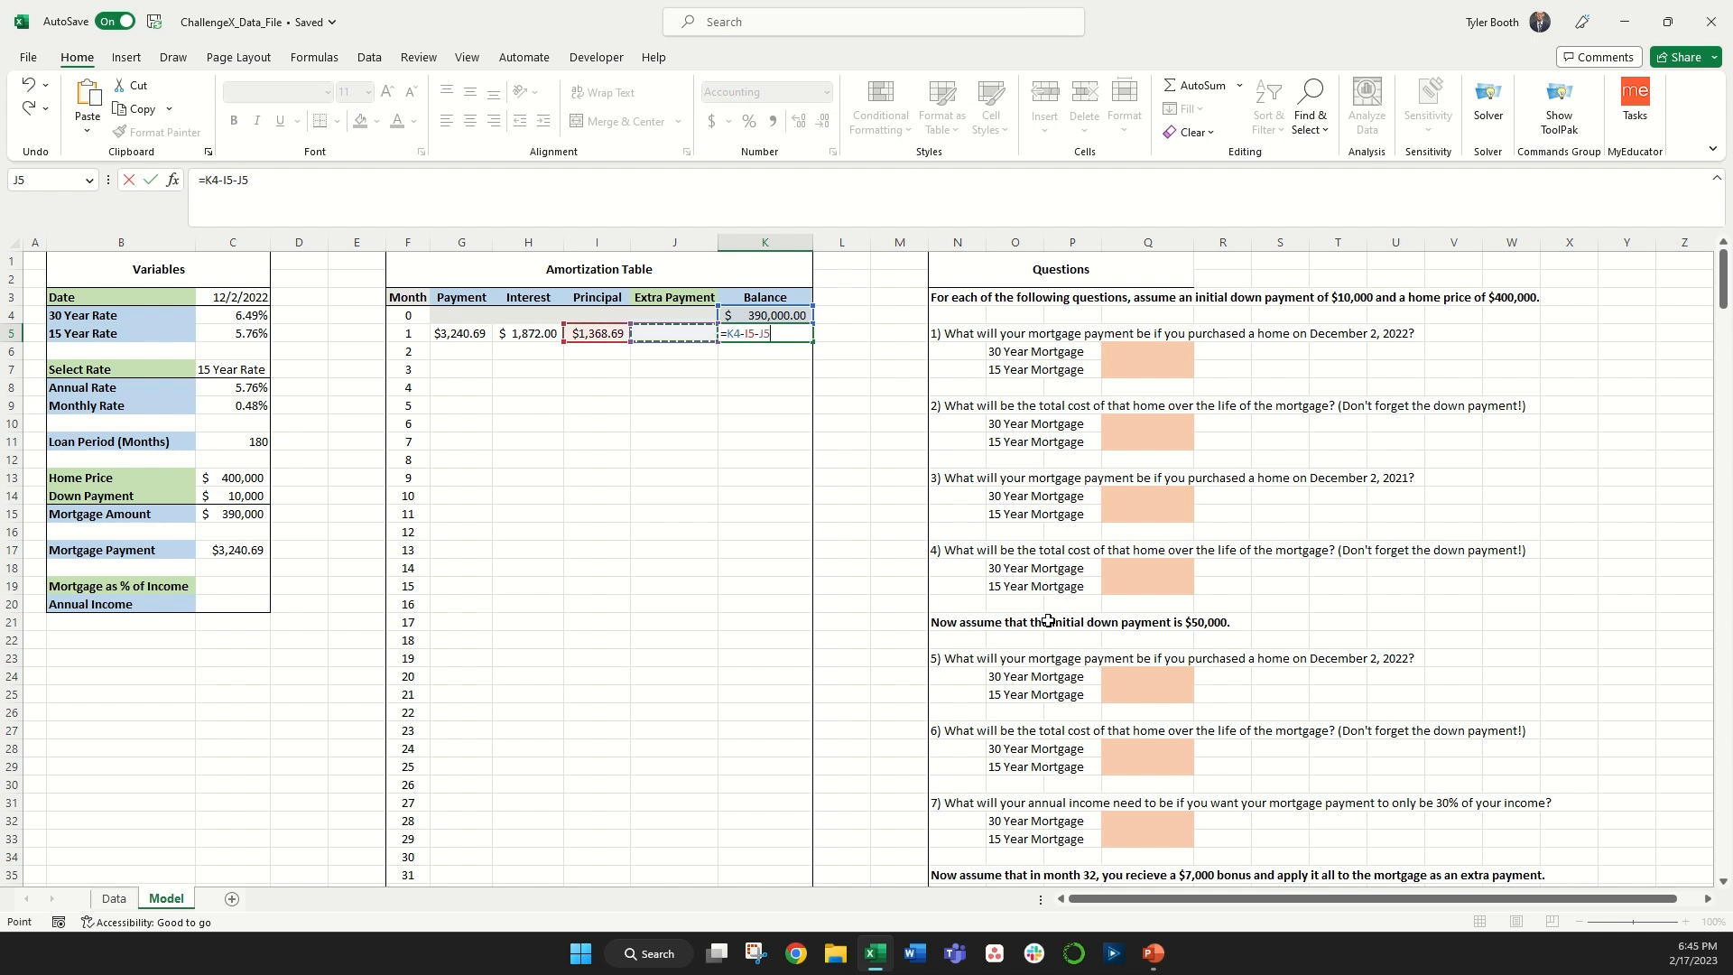
key("Return")
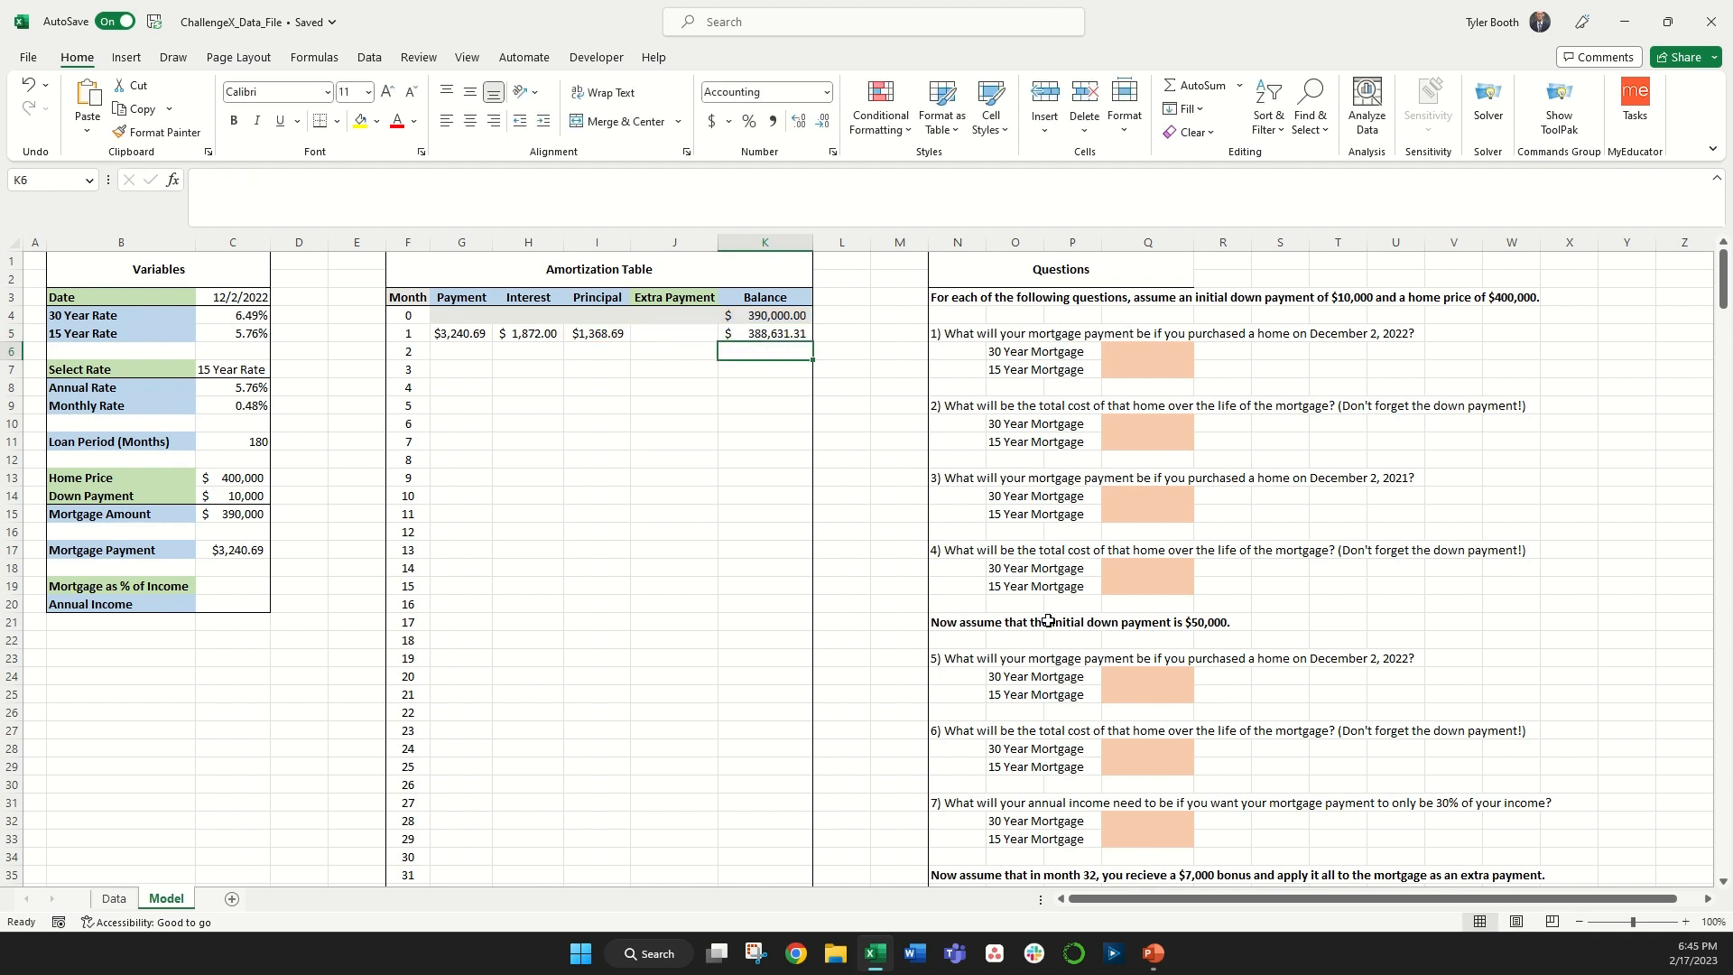
Step: Fill the month 1 Payment, Interest, Principal, Extra Payment and Balance formulas down the whole amortization table
left_click_drag(452, 333, 752, 332)
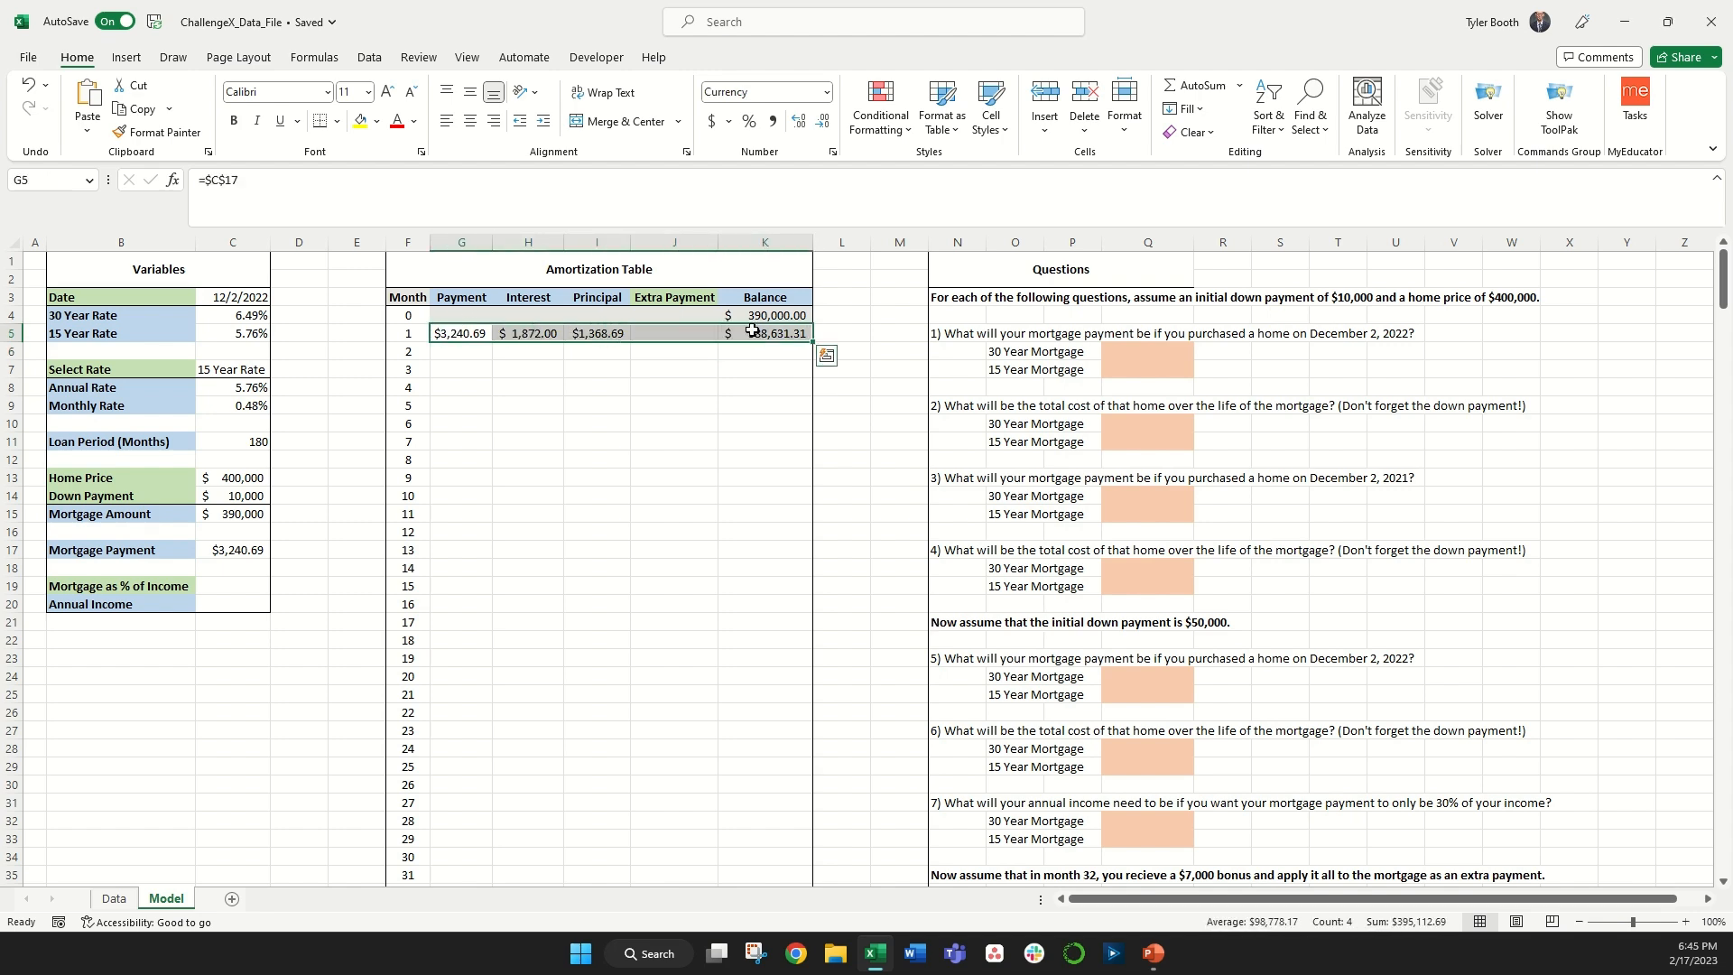
double_click(812, 342)
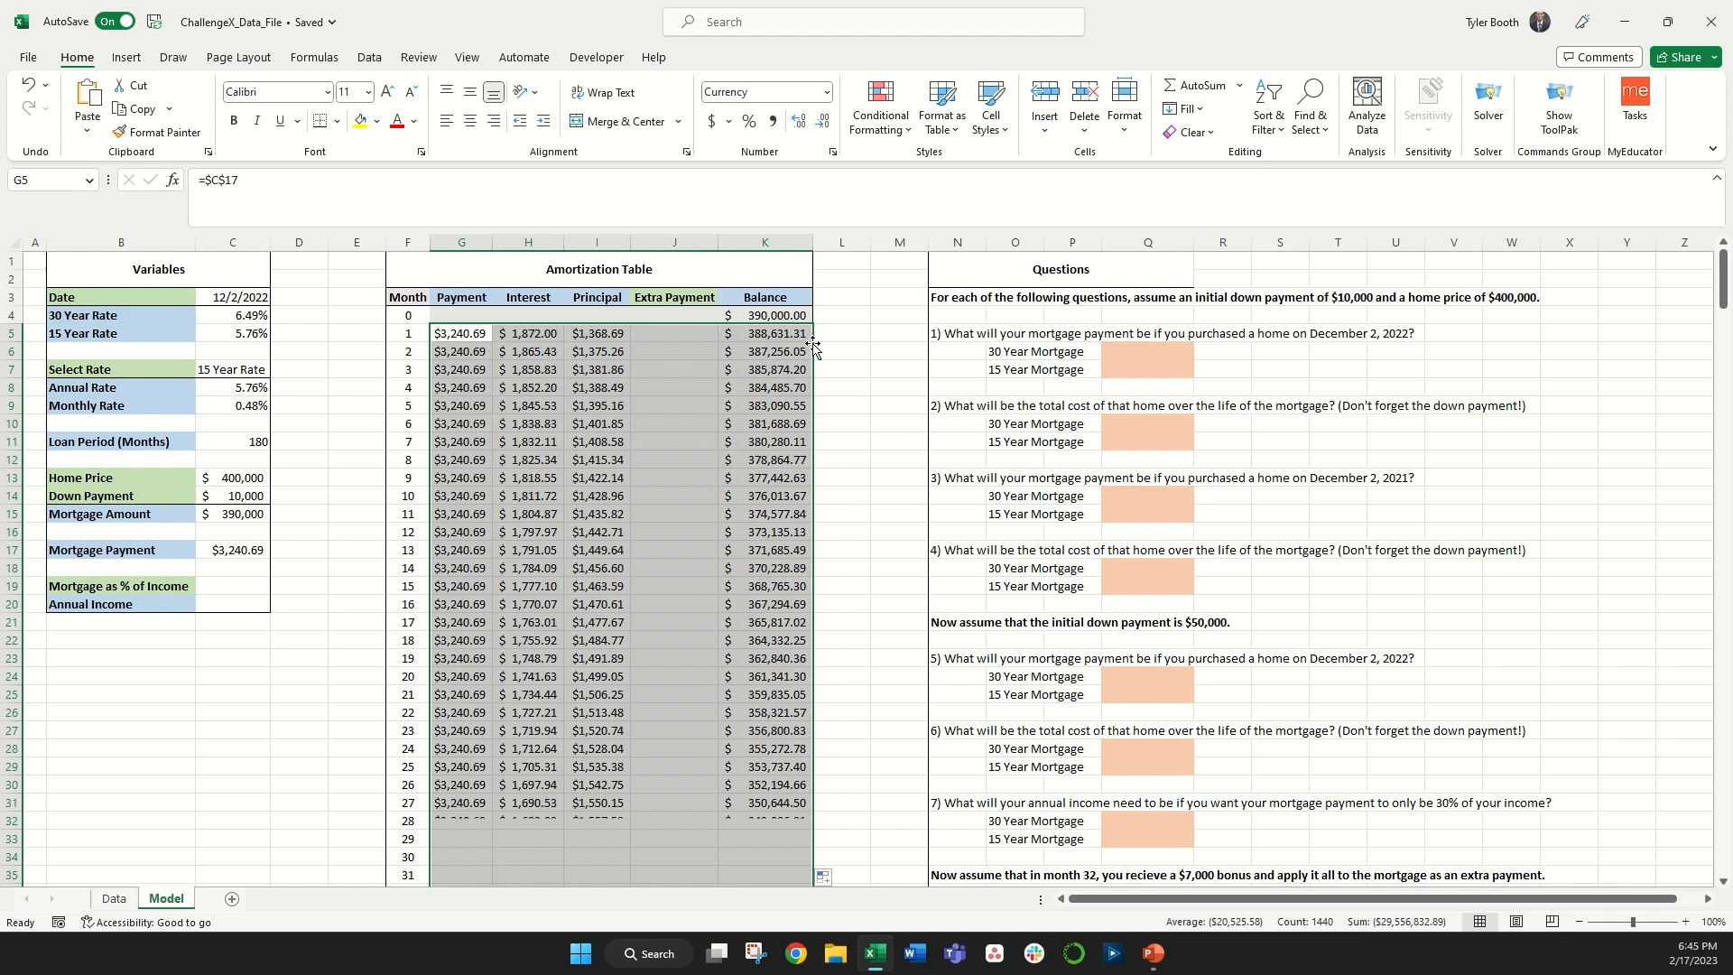
Step: Switch Select Rate to 30 Year Rate and check the balance at the end of the table
left_click(261, 372)
left_click(278, 370)
left_click(236, 385)
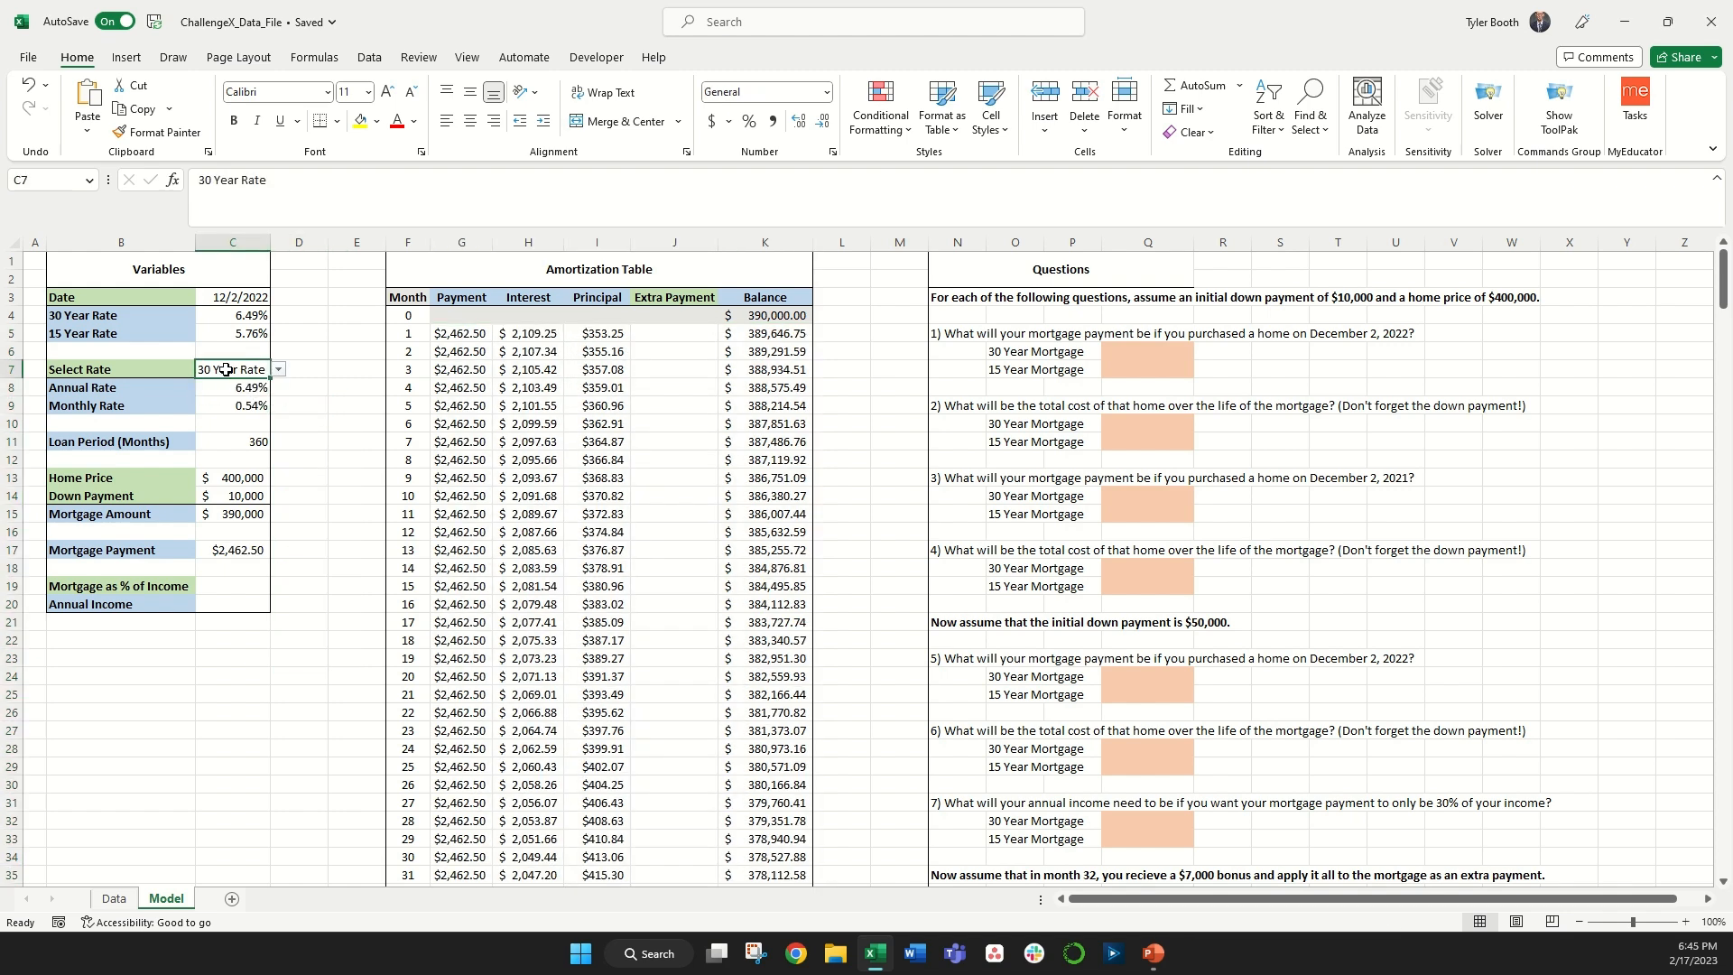
left_click(299, 370)
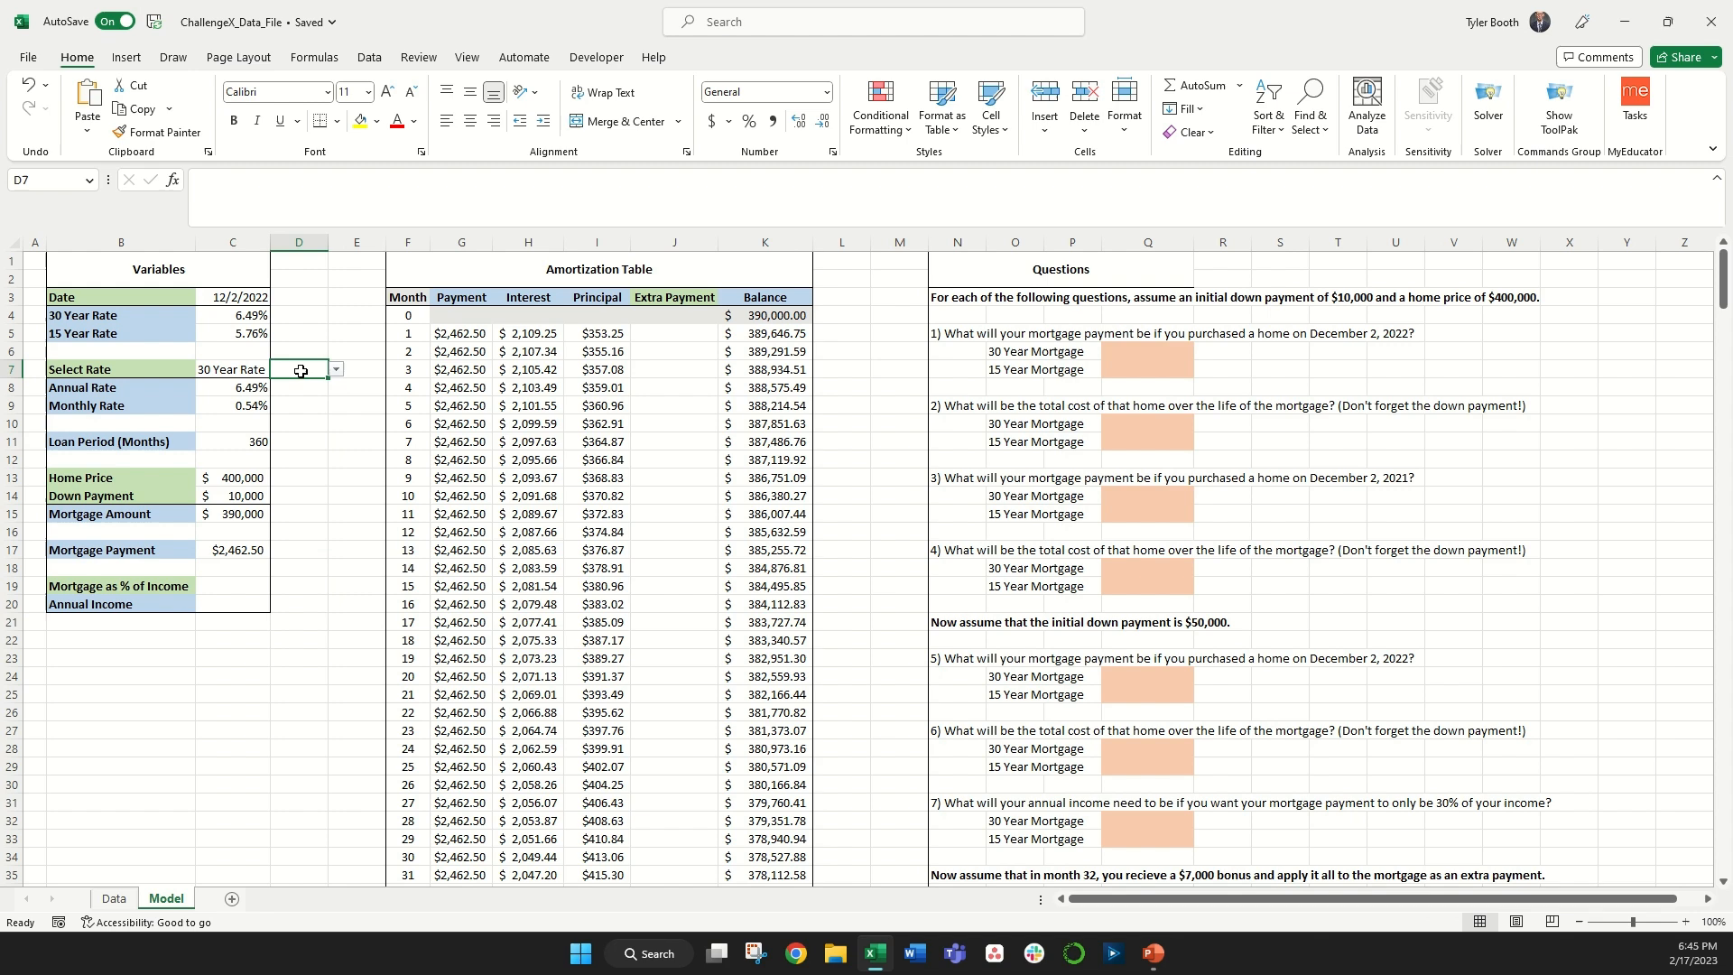
left_click(251, 432)
left_click(763, 316)
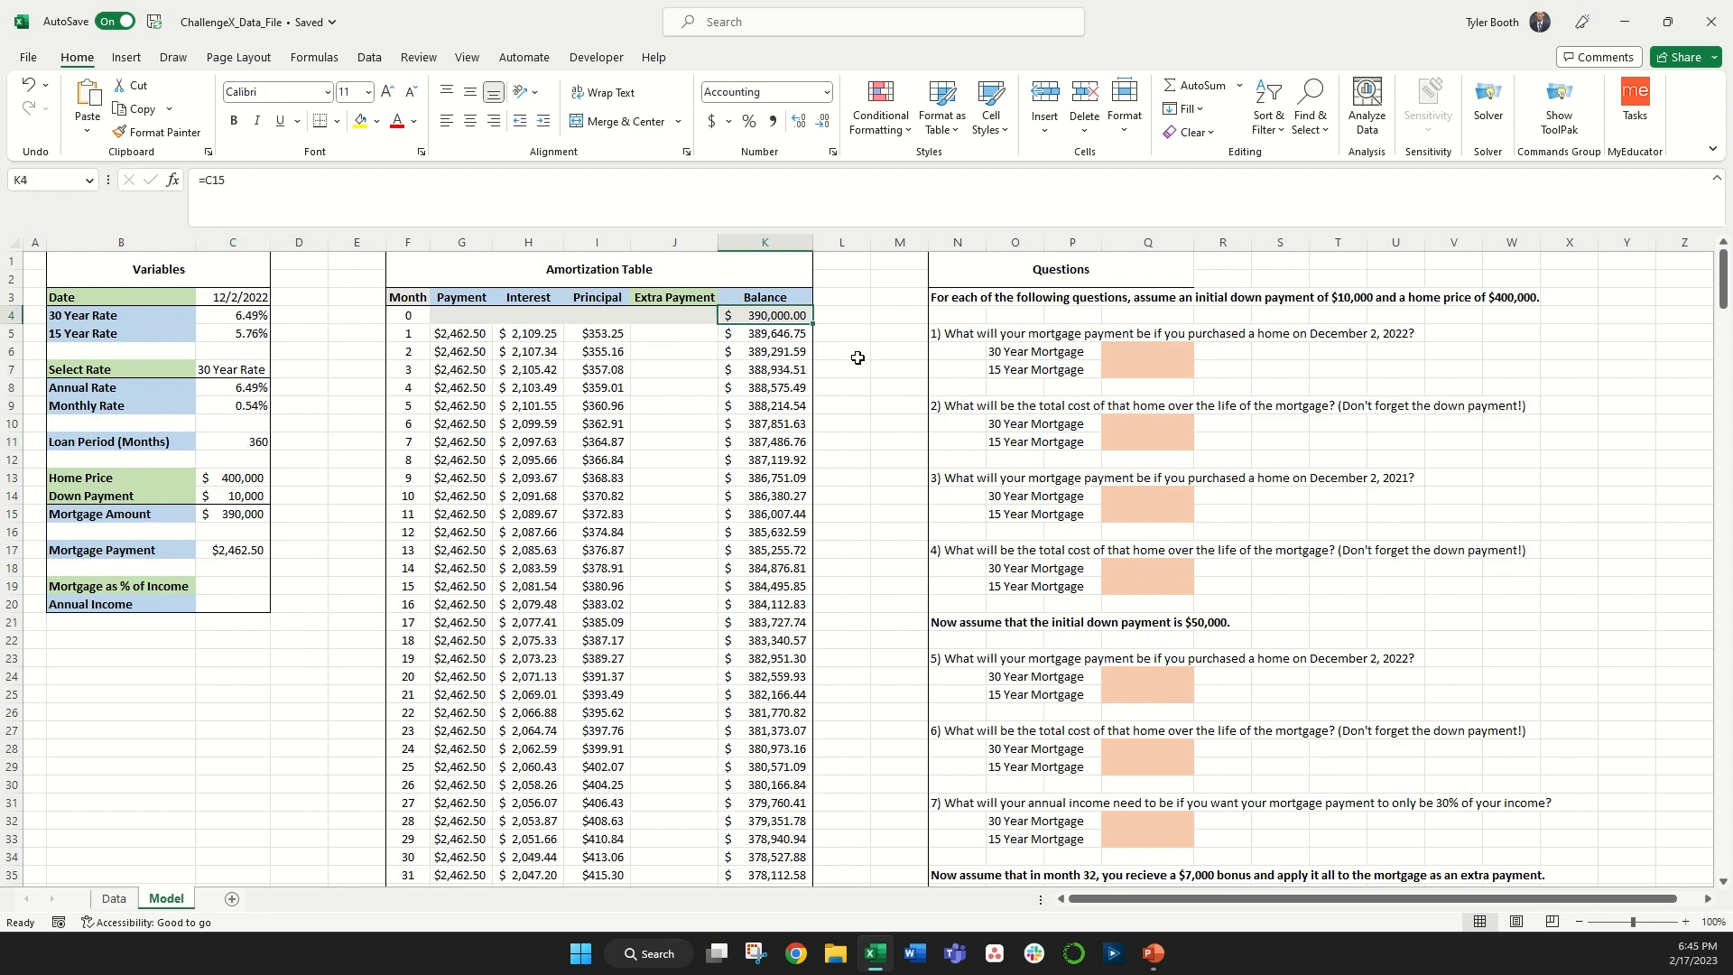
key("ctrl+Down")
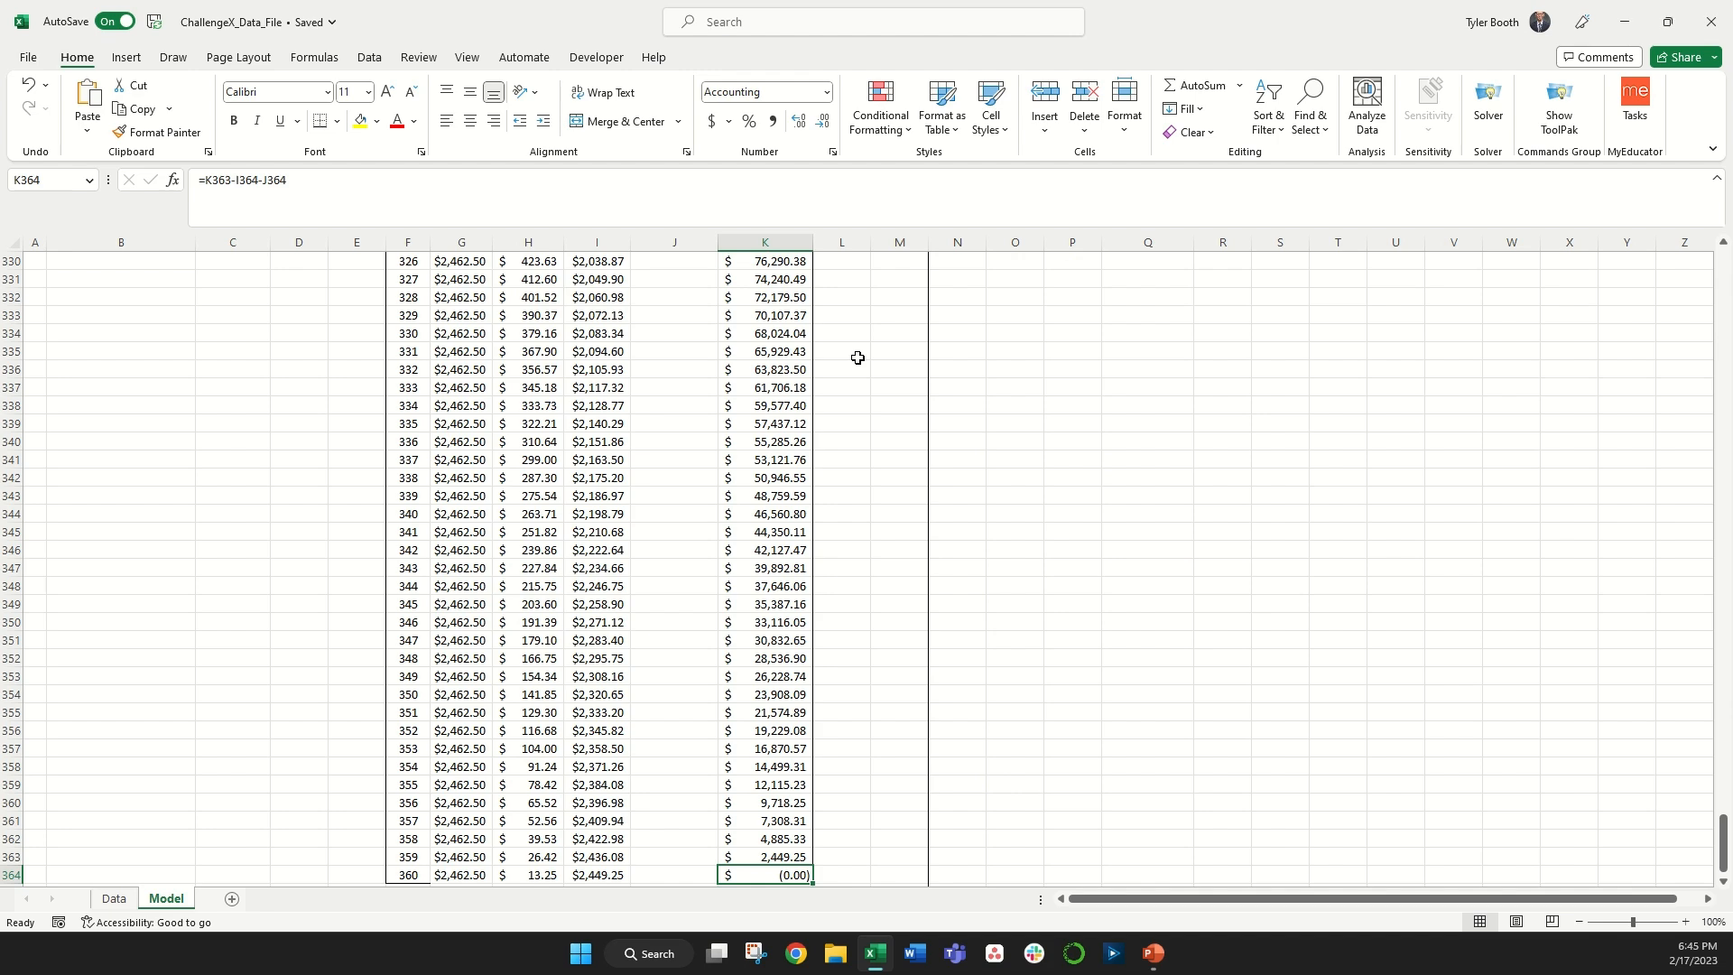
key("ctrl+Up")
Step: Switch Select Rate back to 15 Year Rate and check the balance around month 180
left_click(250, 341)
left_click(279, 336)
left_click(227, 349)
left_click(244, 405)
scroll(664, 566, "down", 20)
scroll(663, 566, "down", 20)
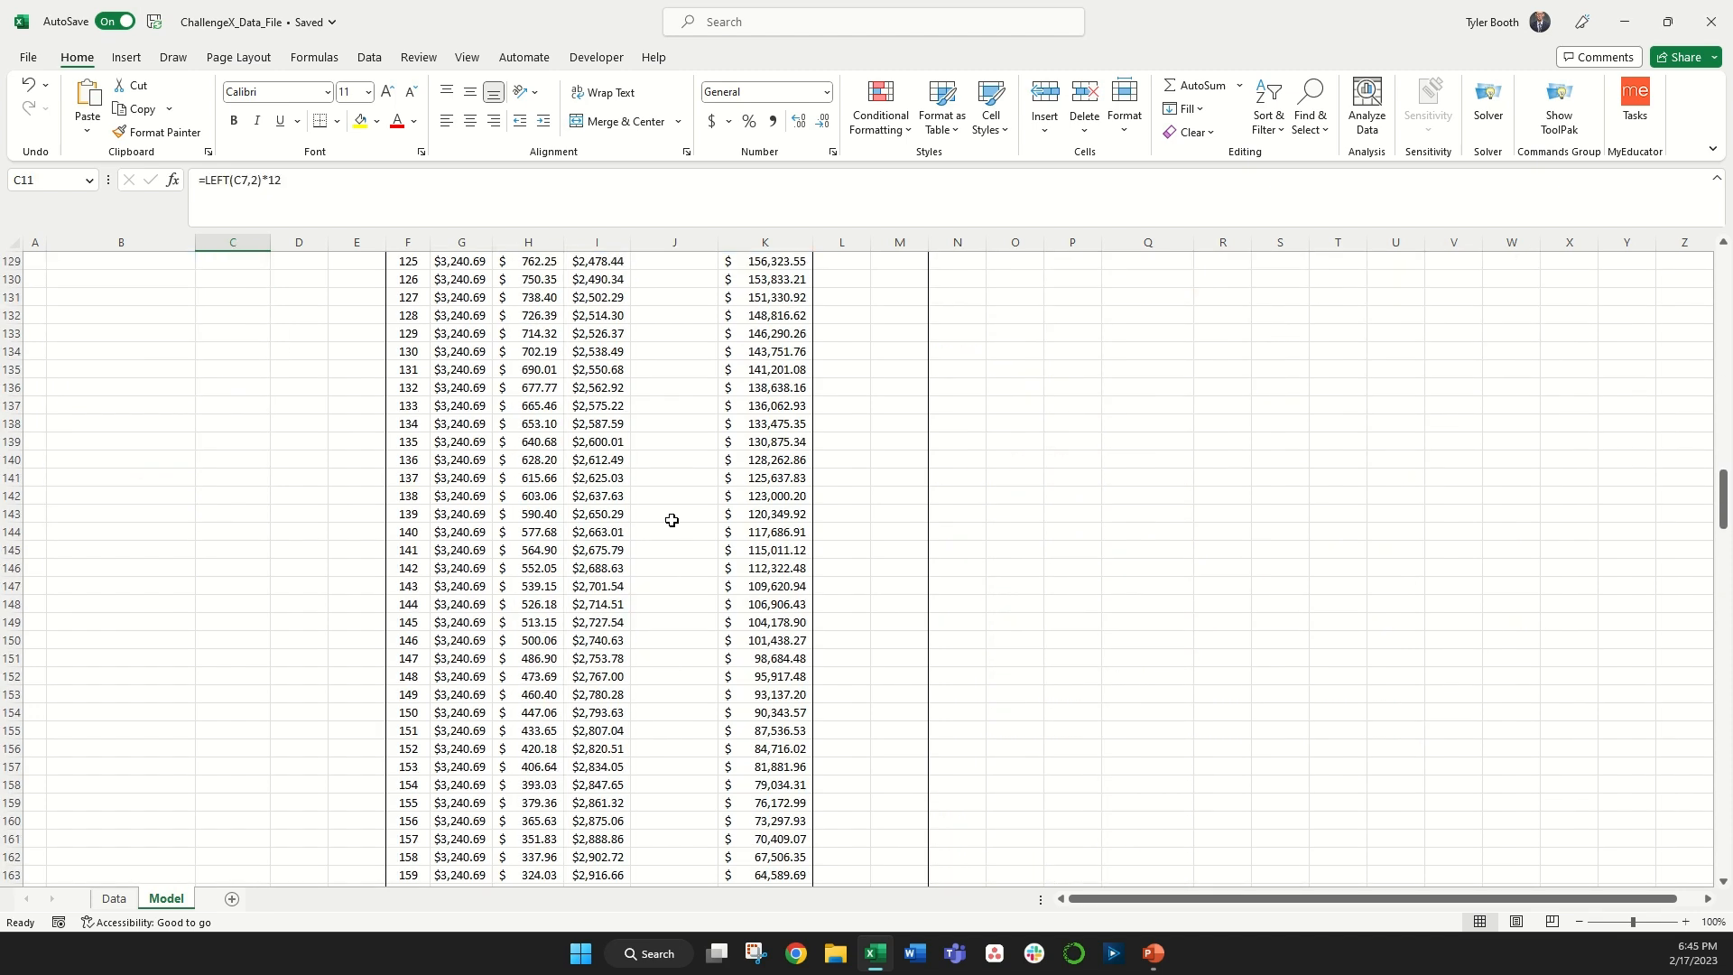
left_click(769, 607)
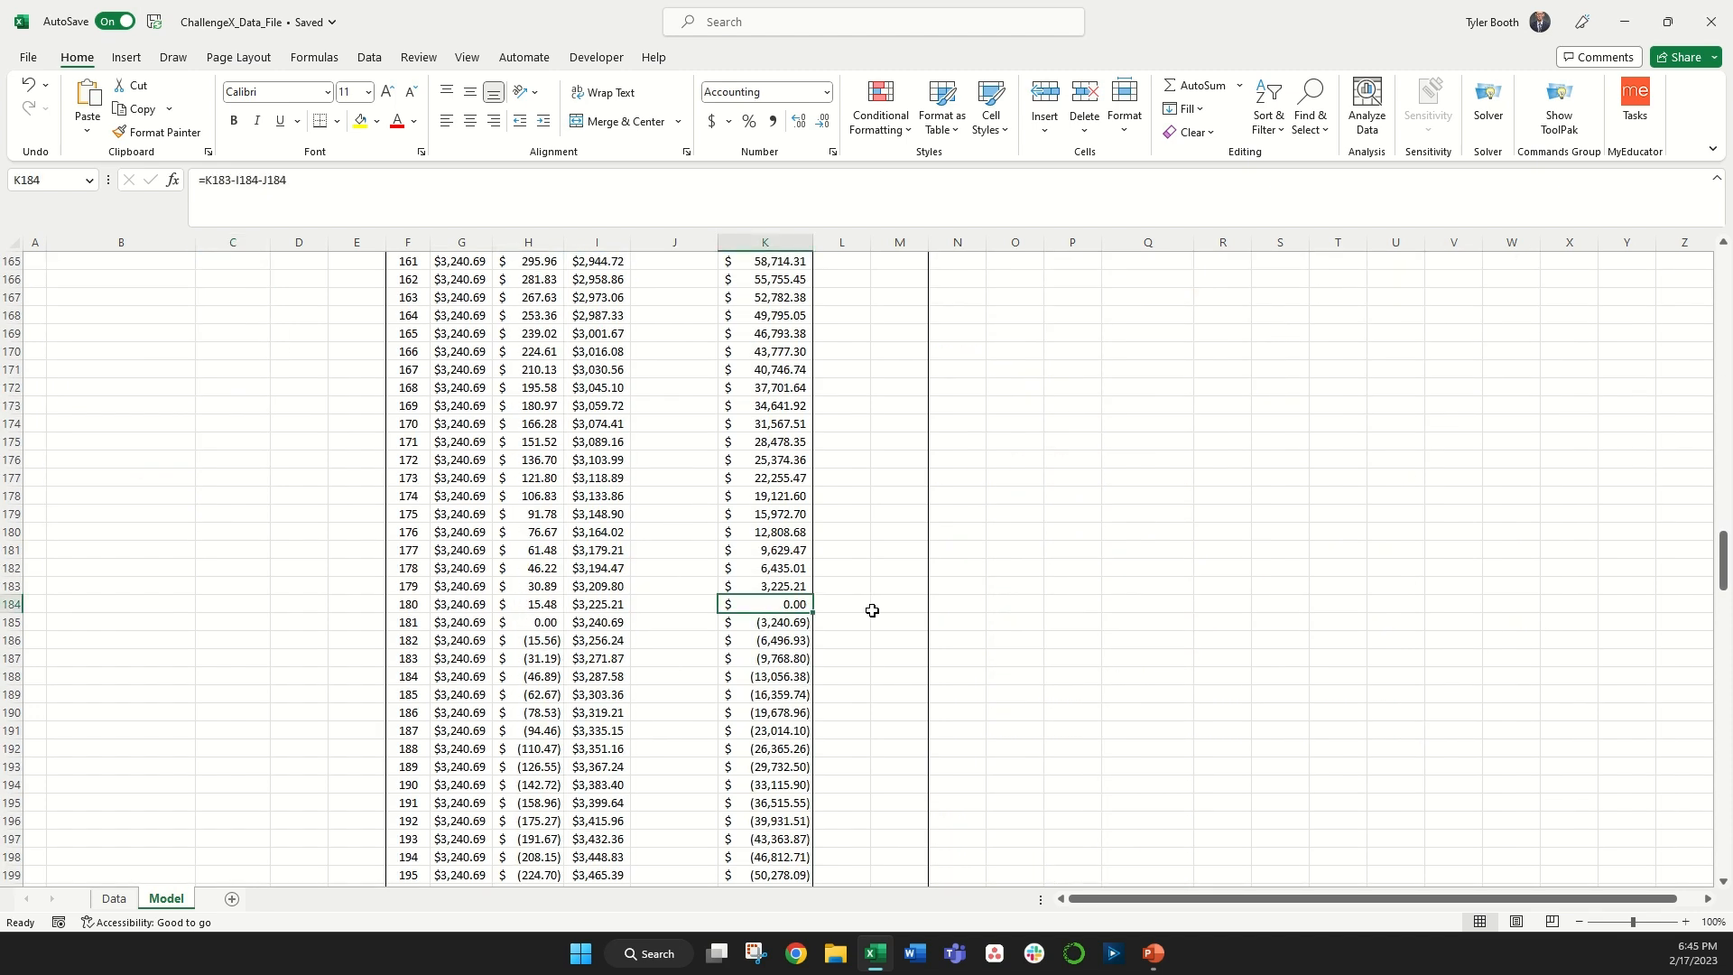
key("ctrl+Up")
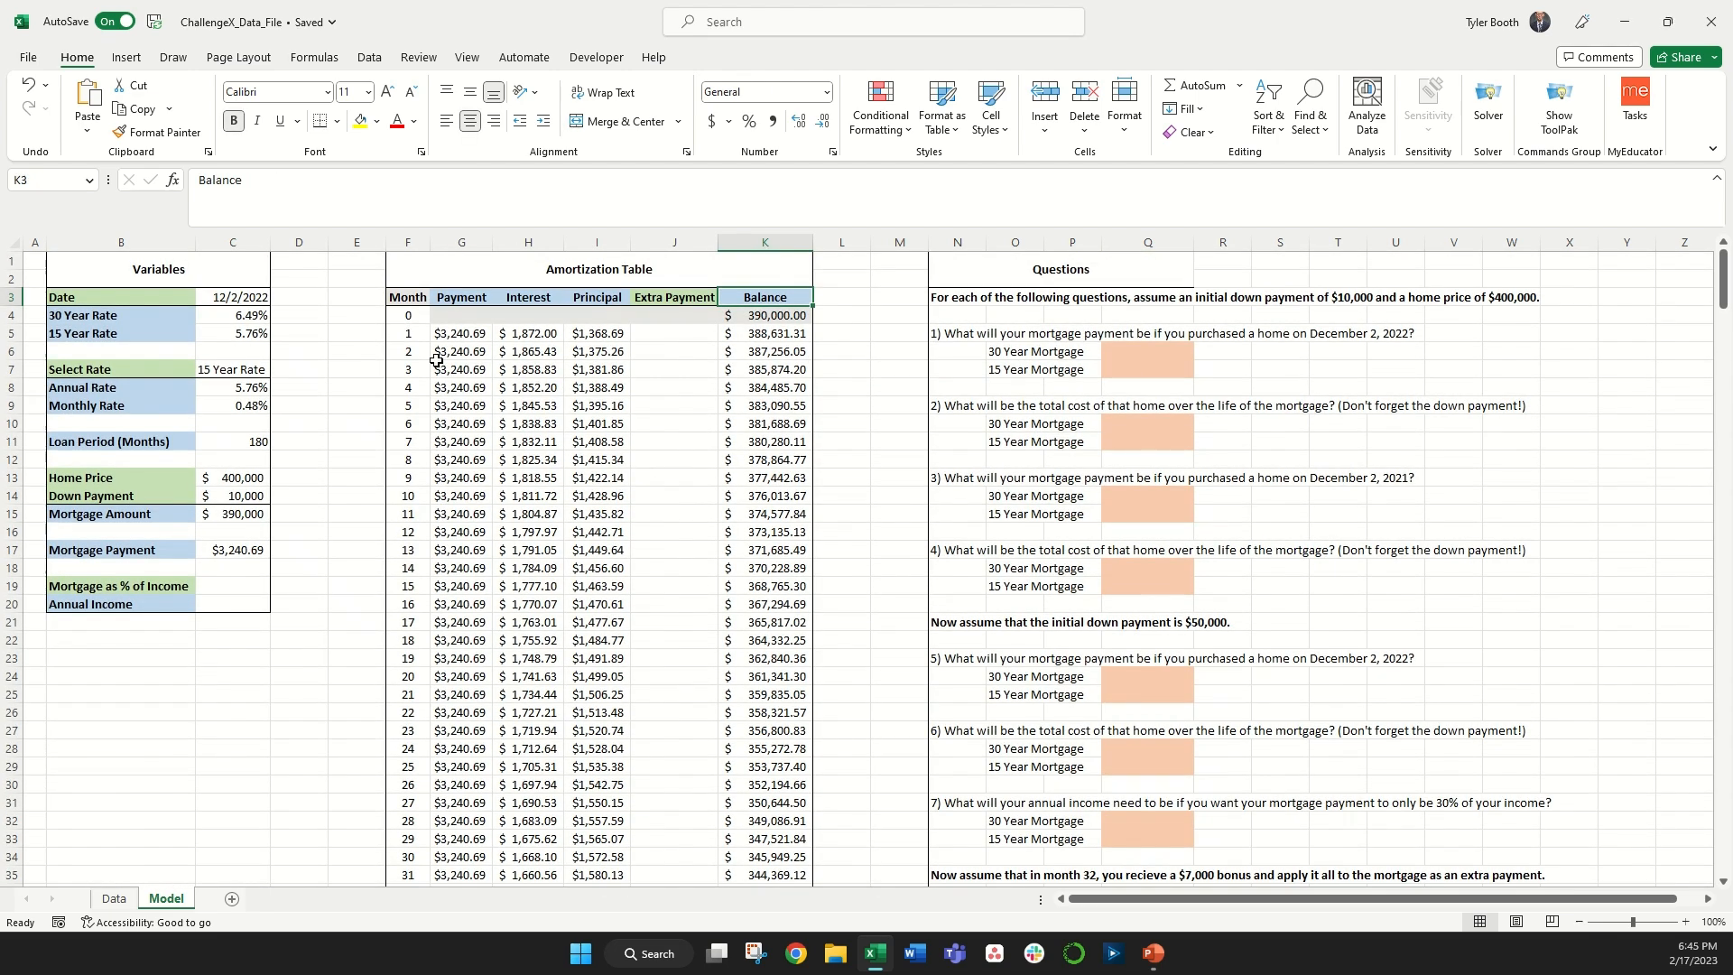
Step: Set Mortgage as % of Income to 30%
left_click(239, 588)
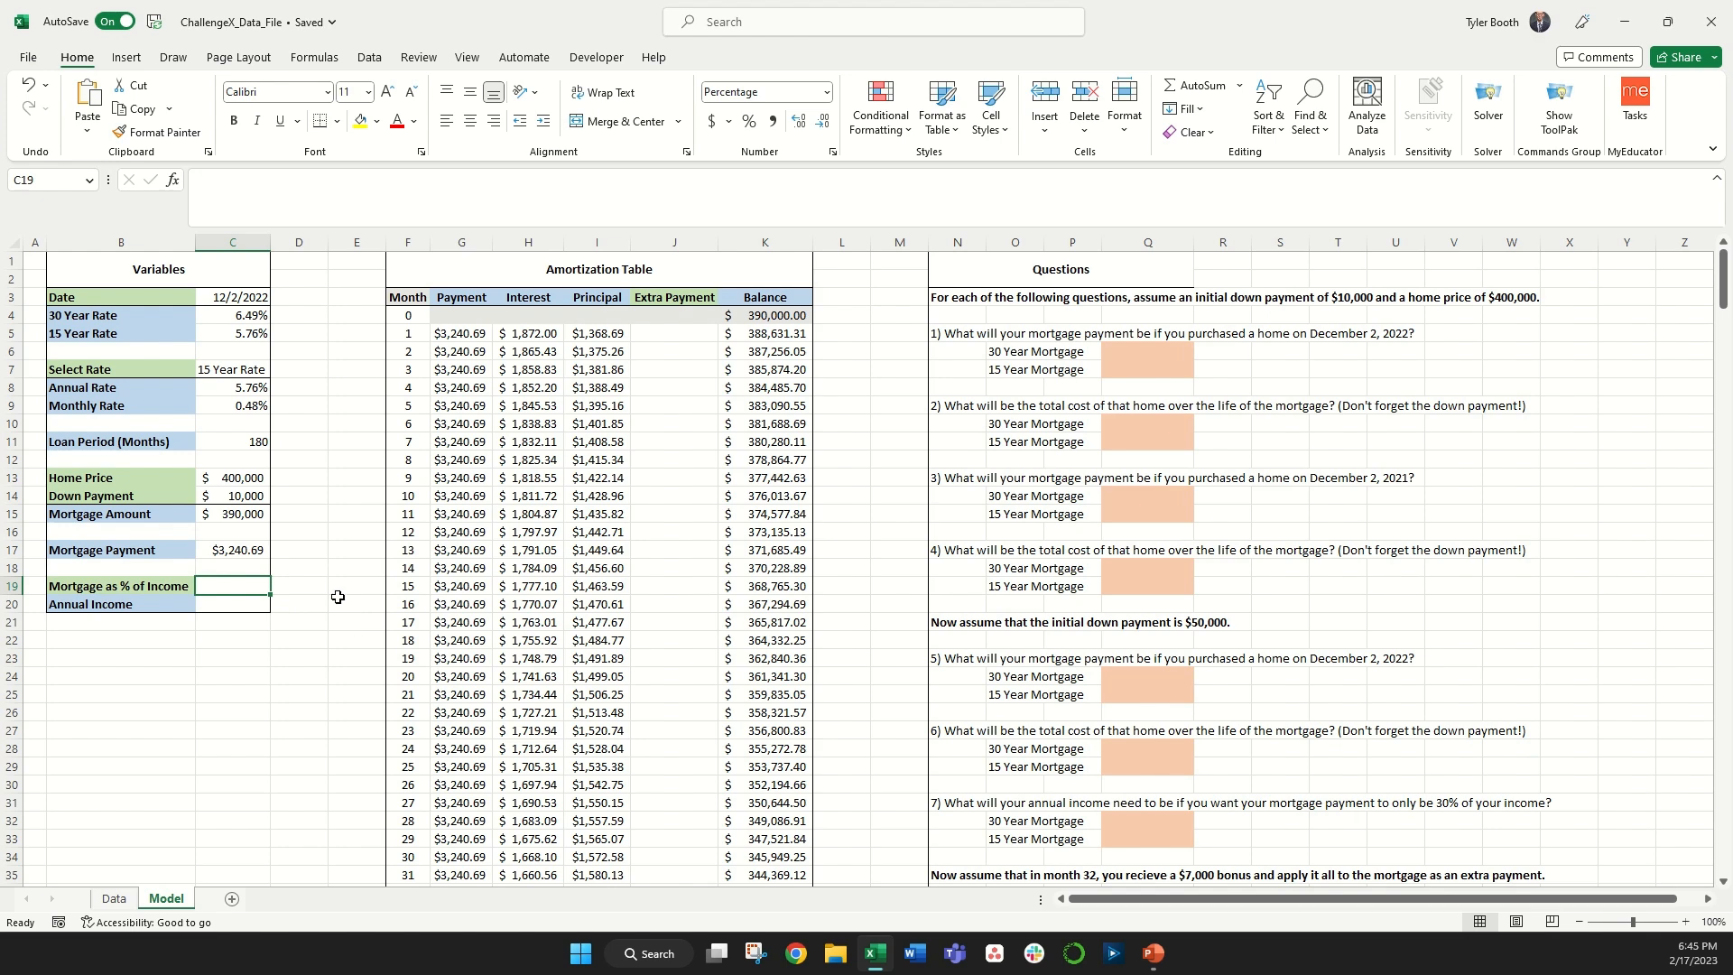
scroll(730, 553, "down", 1)
scroll(849, 600, "up", 1)
type("30")
key("Return")
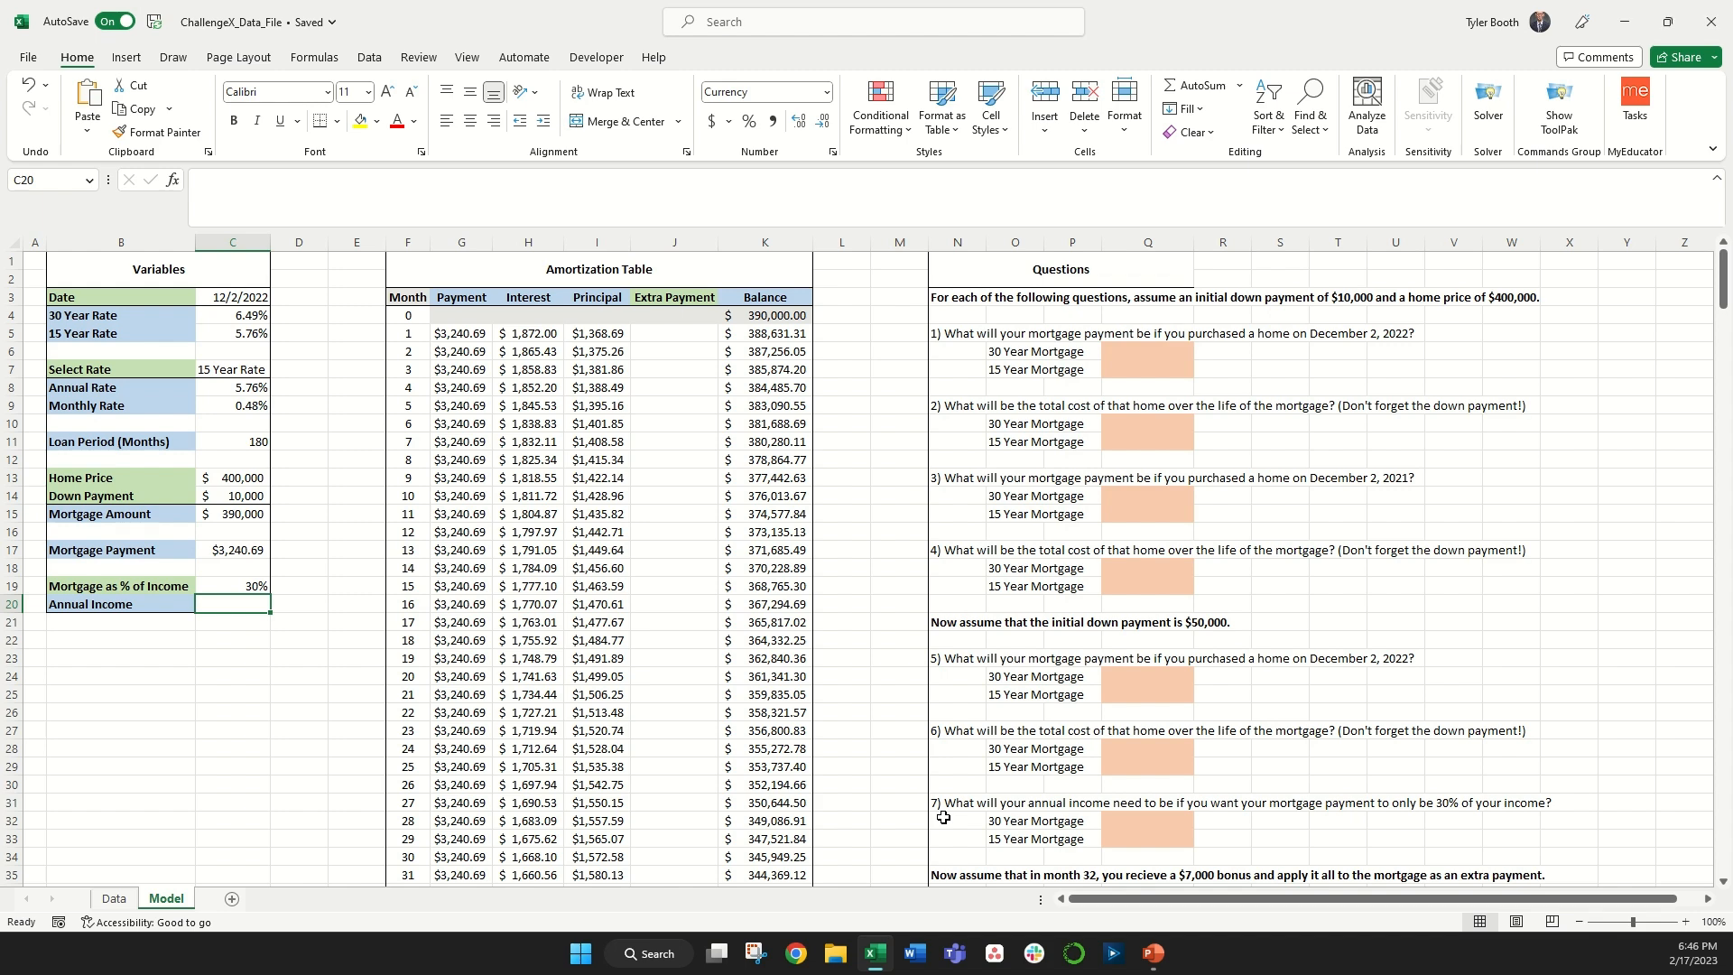
Step: Compute Annual Income as the Mortgage Payment times 12 divided by Mortgage as % of Income
type("=")
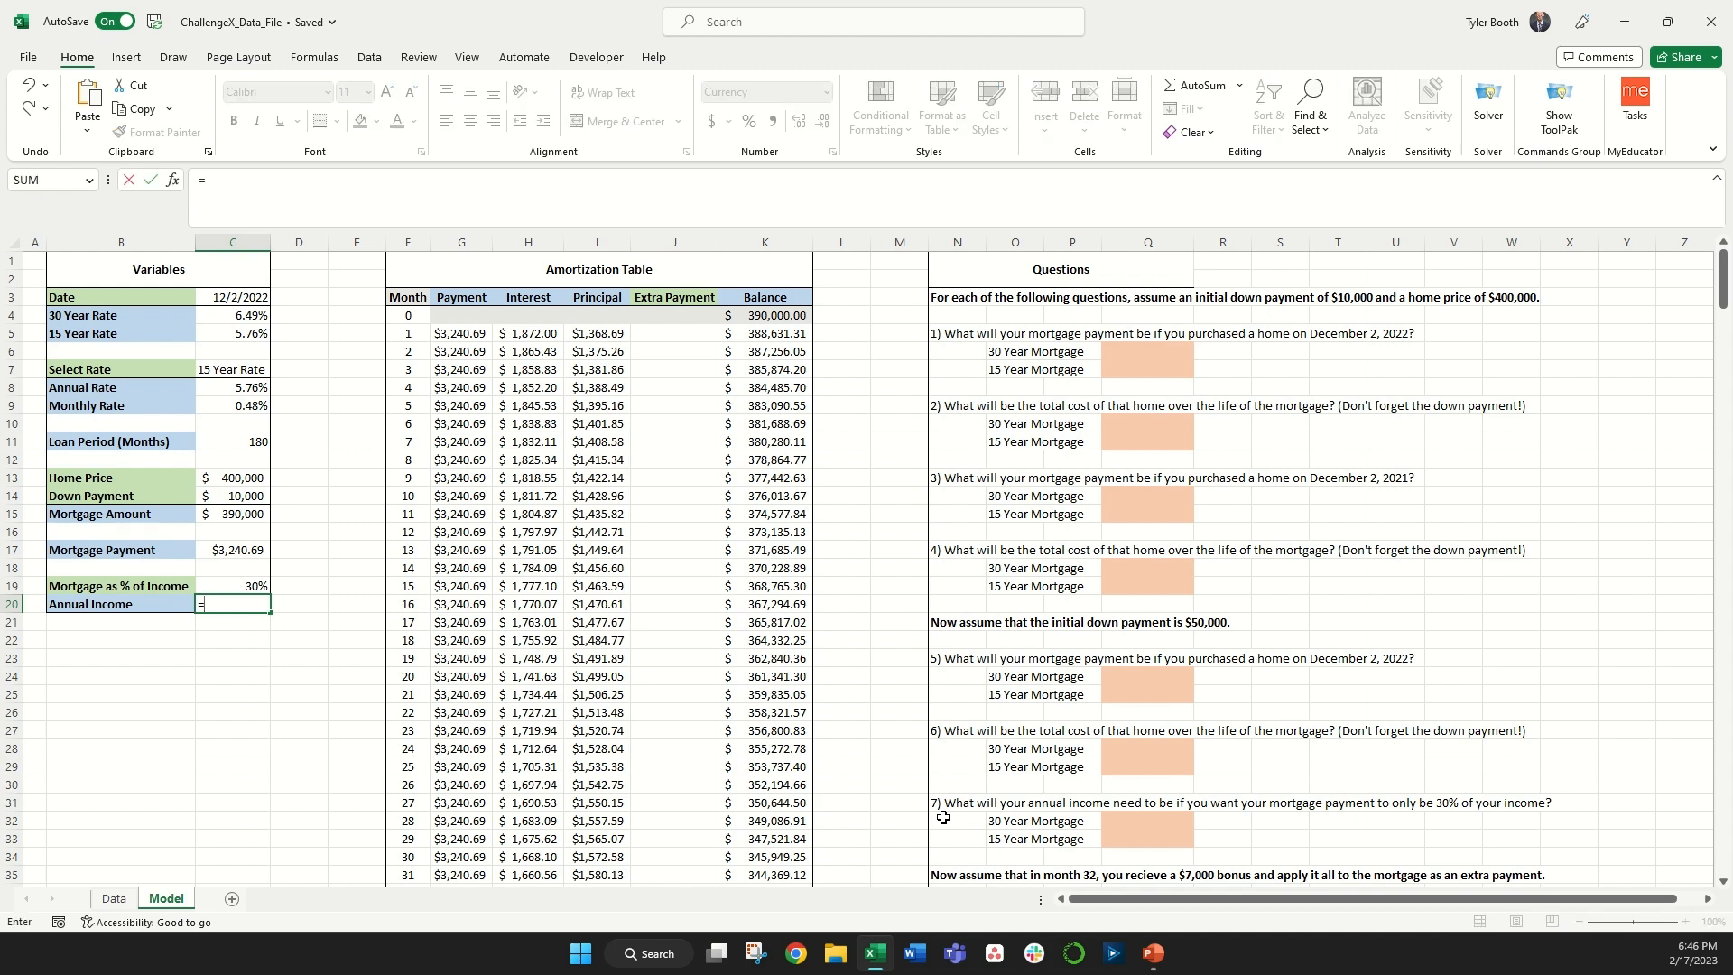
left_click(245, 551)
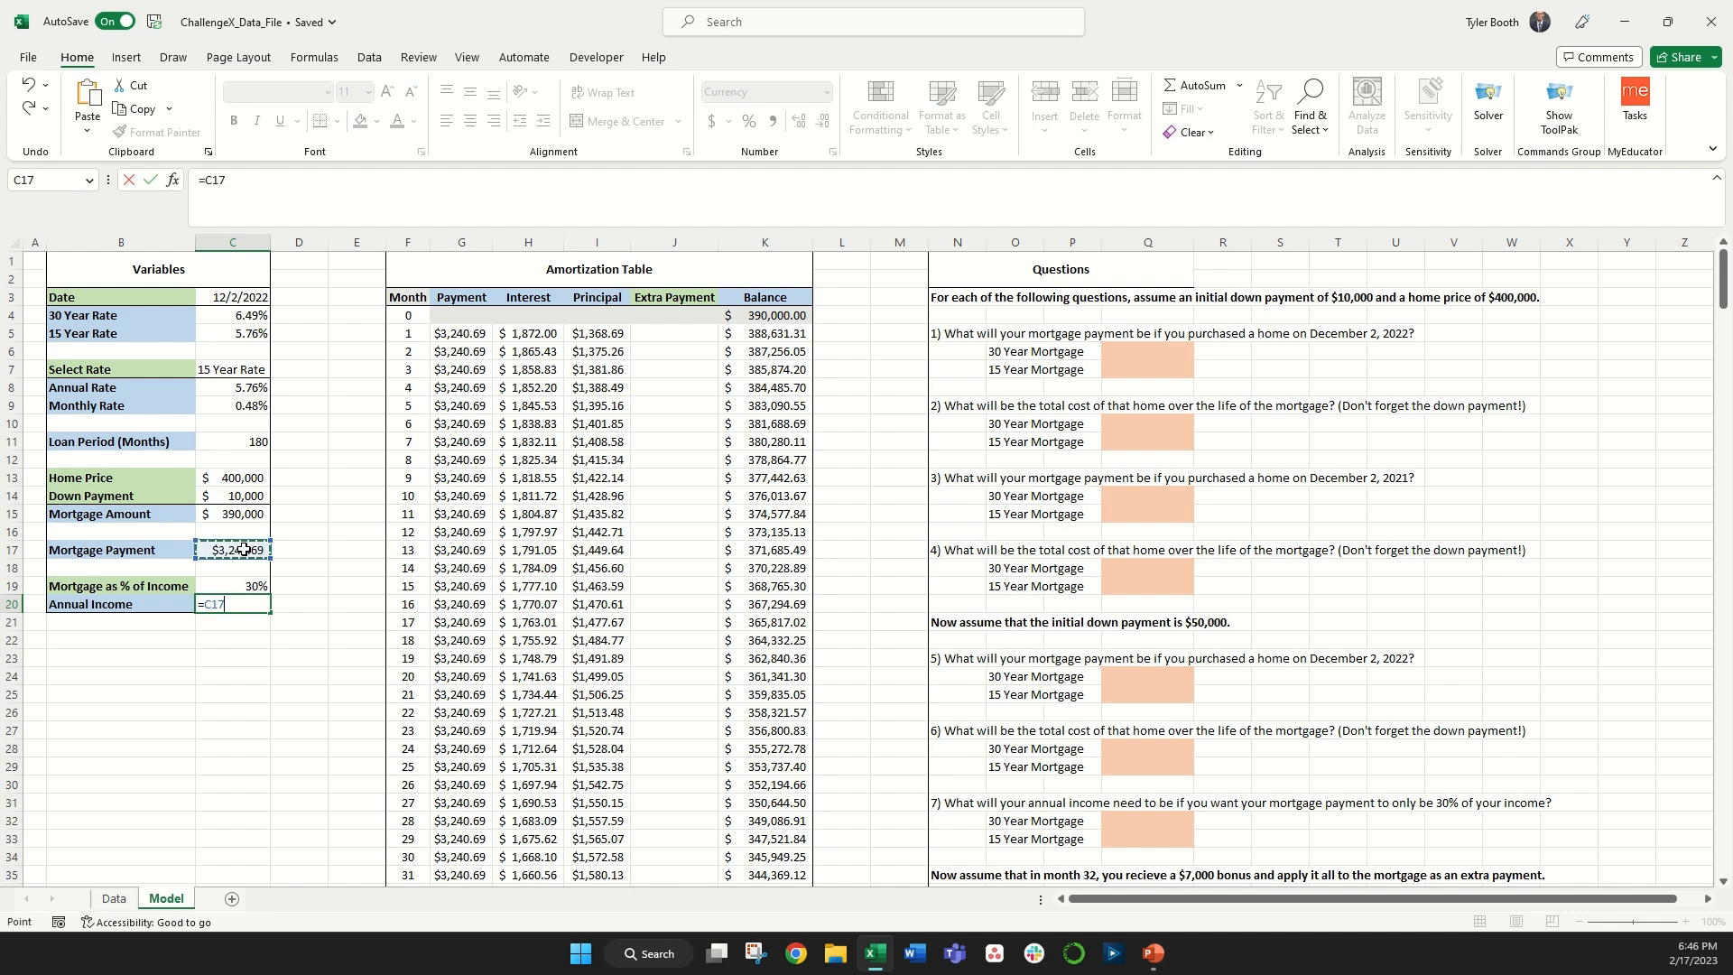
type("*12/")
left_click(232, 589)
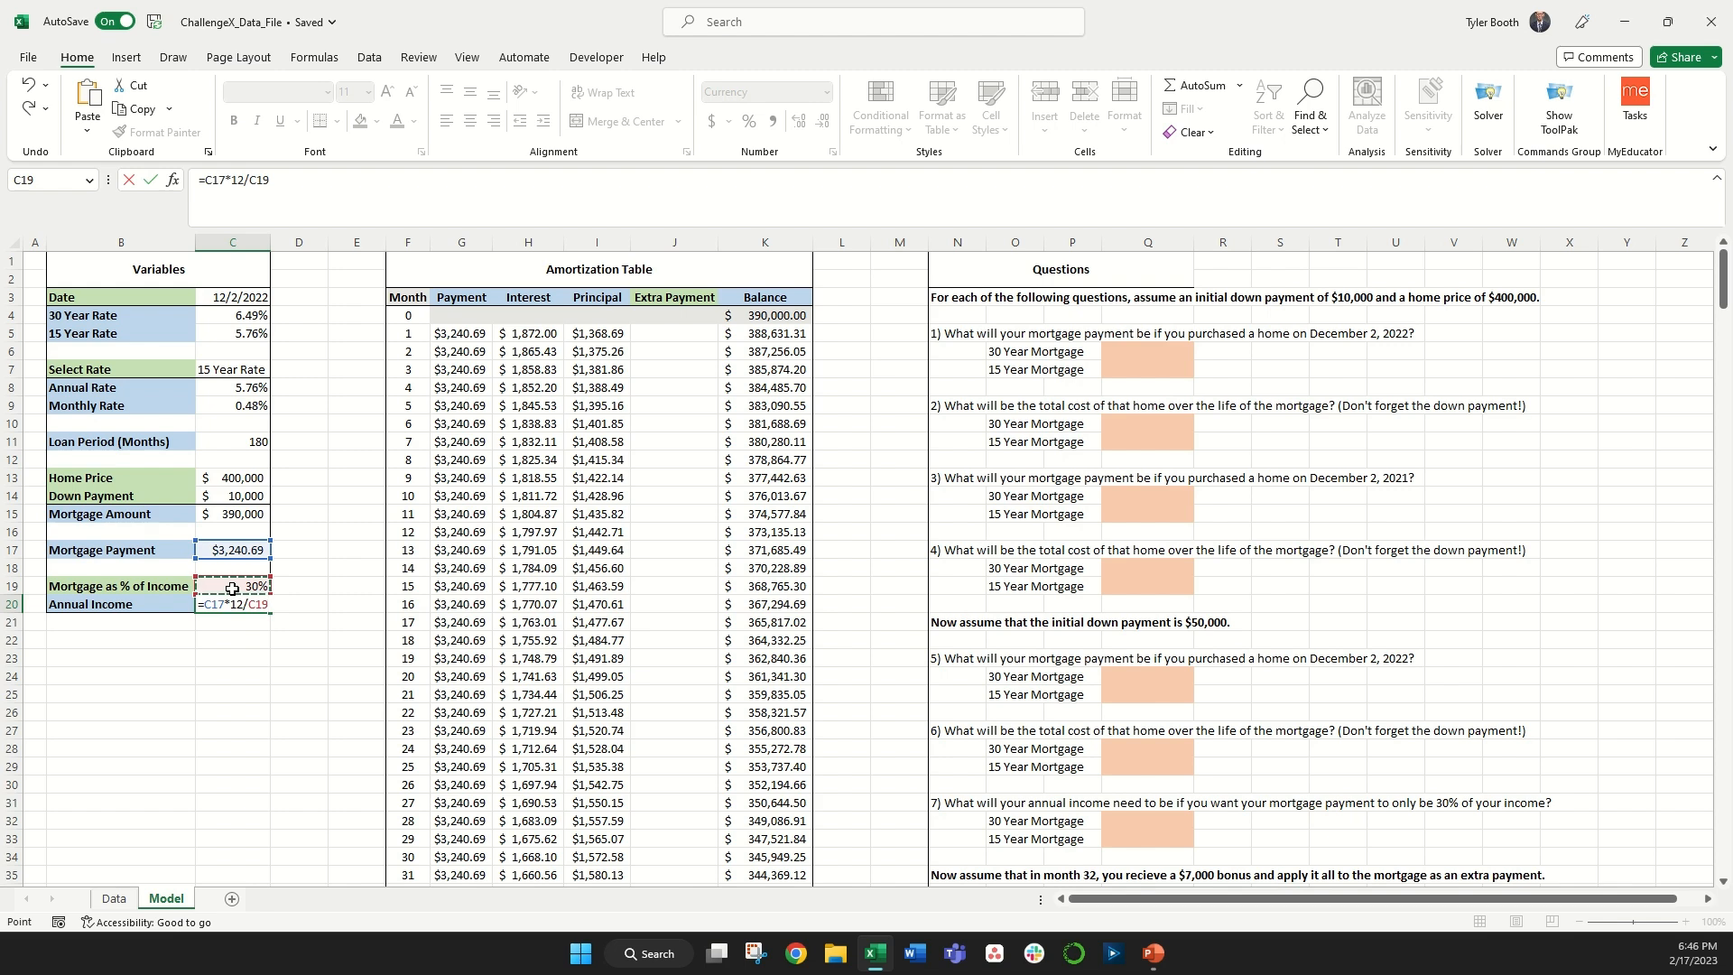
key("Return")
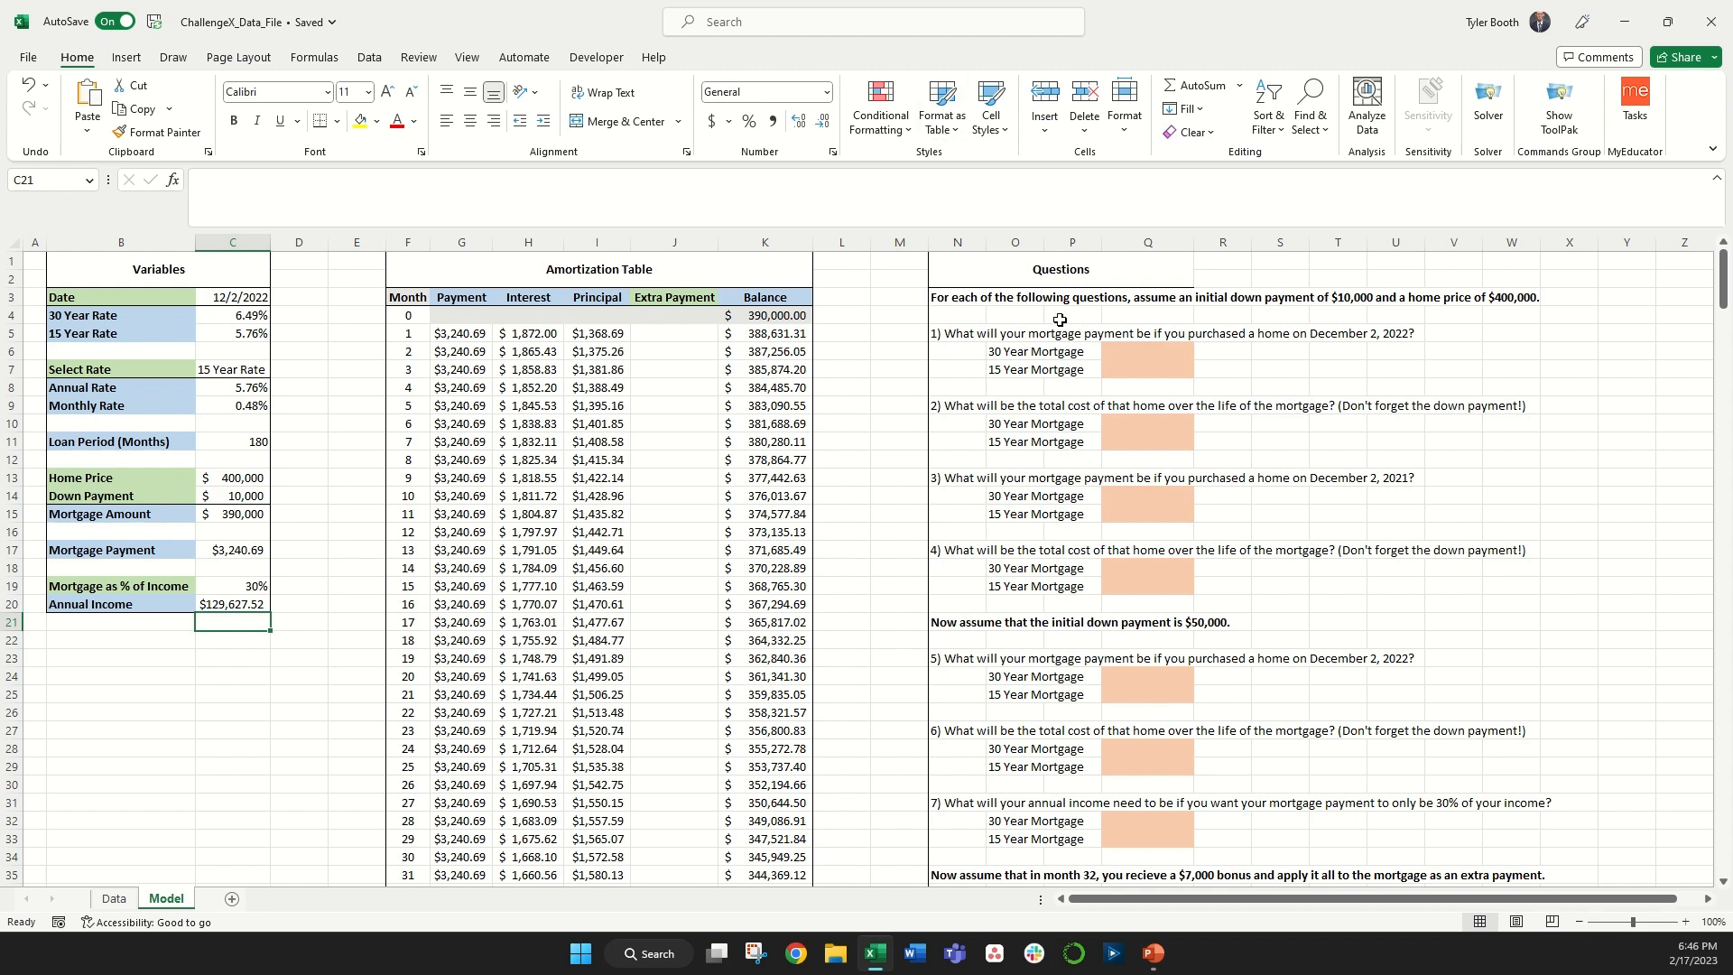
Step: Review the Variables inputs and the answer cells for the questions
left_click(243, 296)
left_click(243, 363)
left_click(242, 478)
left_click(258, 585)
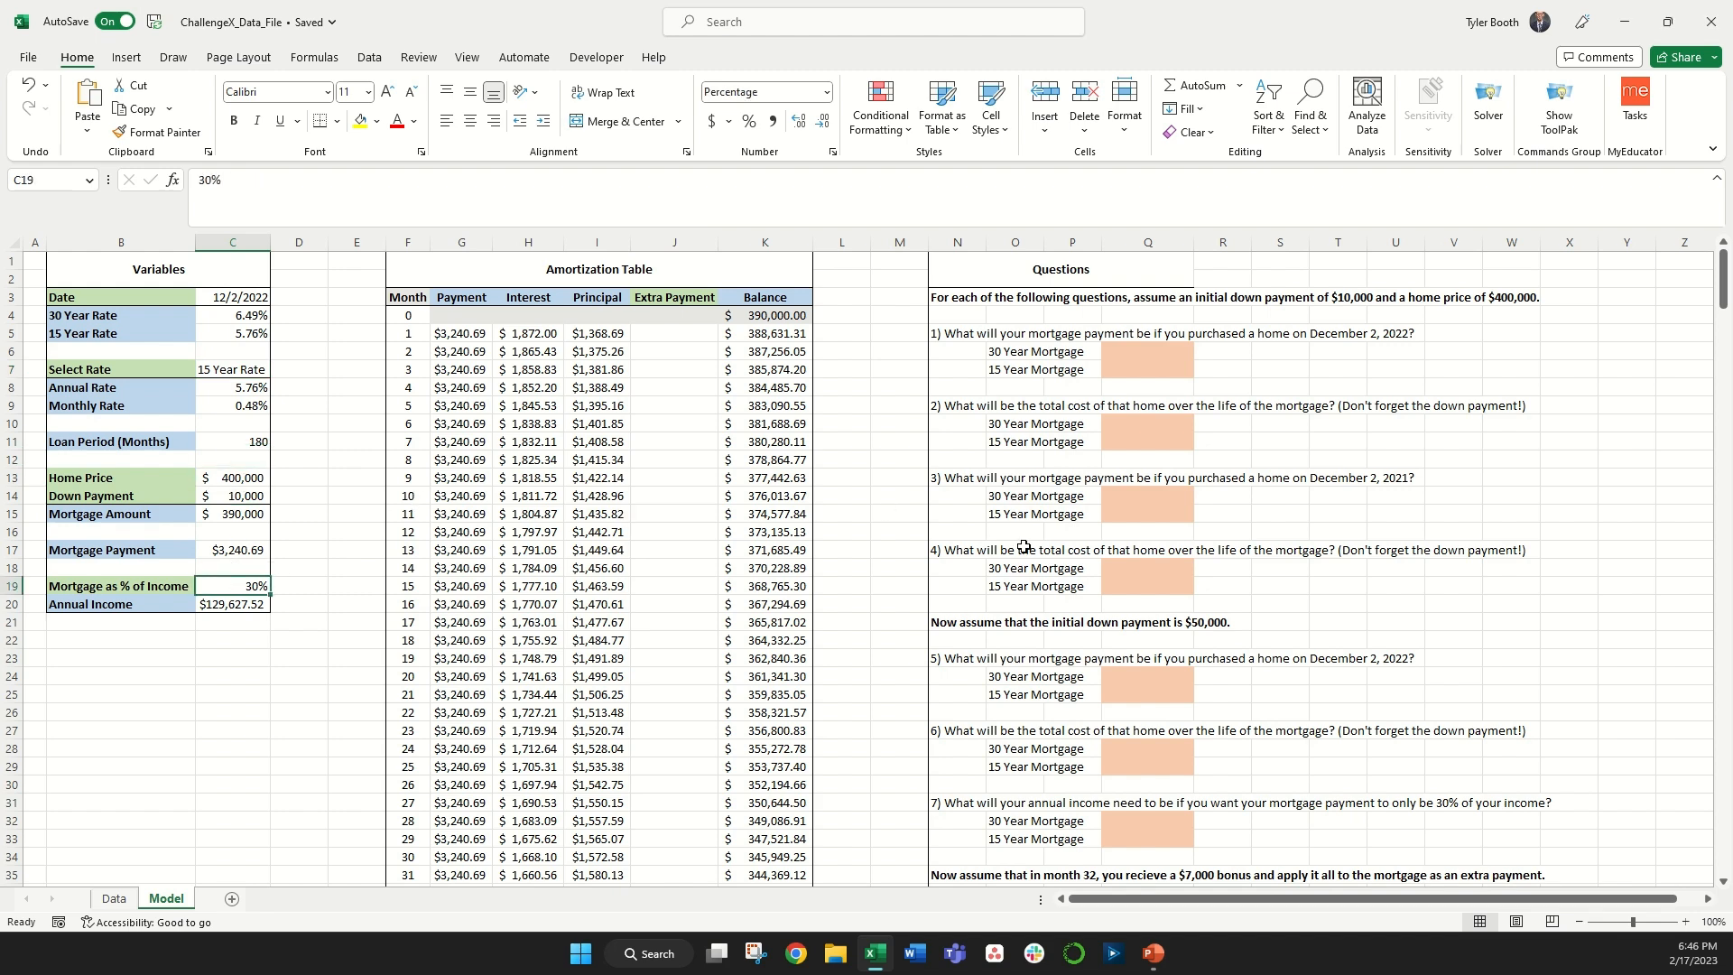
left_click(1132, 571)
left_click(1119, 673)
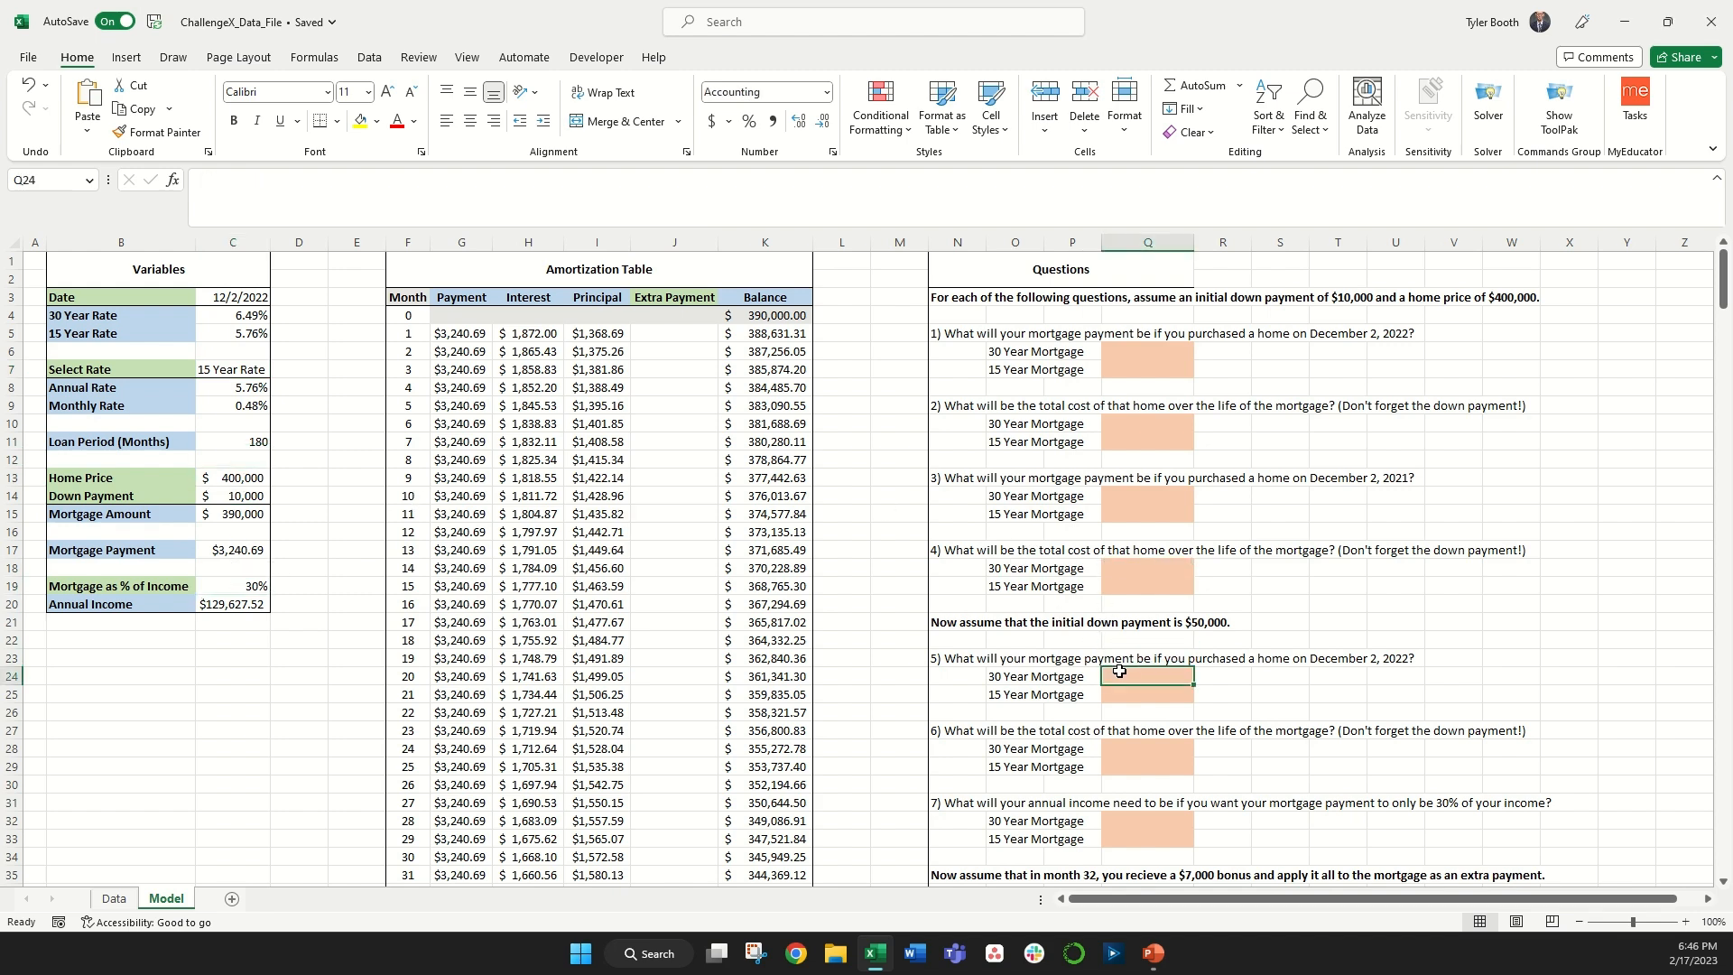
left_click(37, 260)
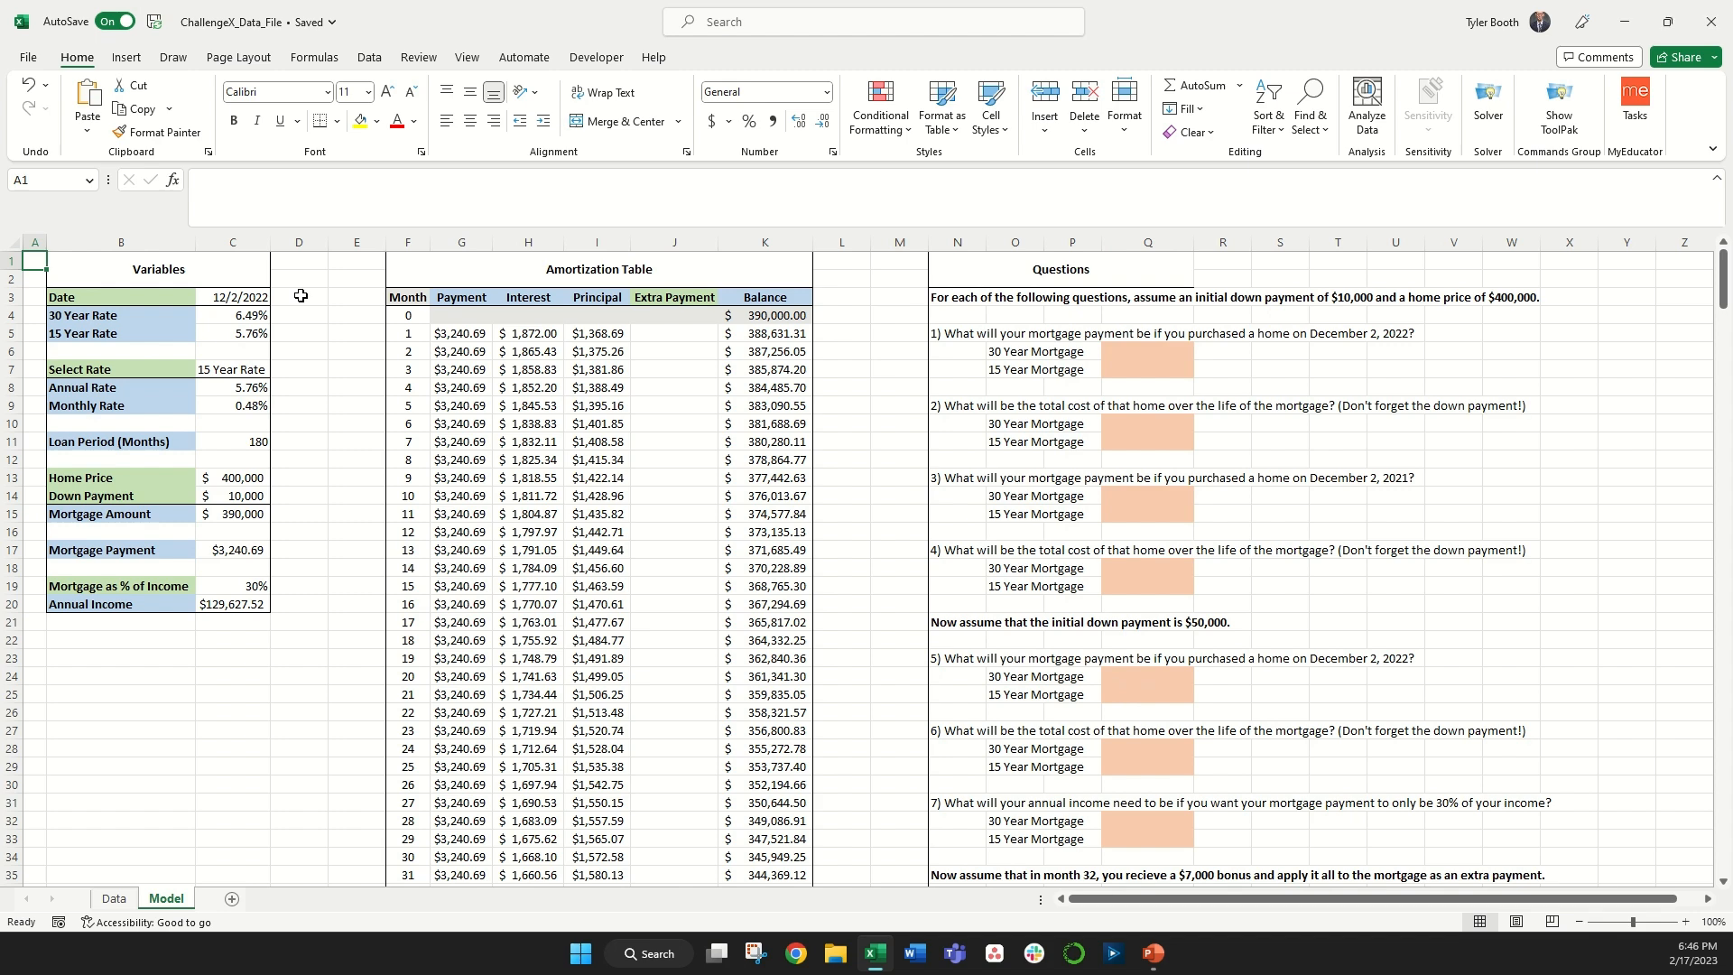
Step: Review the formulas behind the rate, mortgage amount, payment and loan period cells
left_click(258, 315)
left_click(222, 479)
left_click(238, 517)
left_click(250, 553)
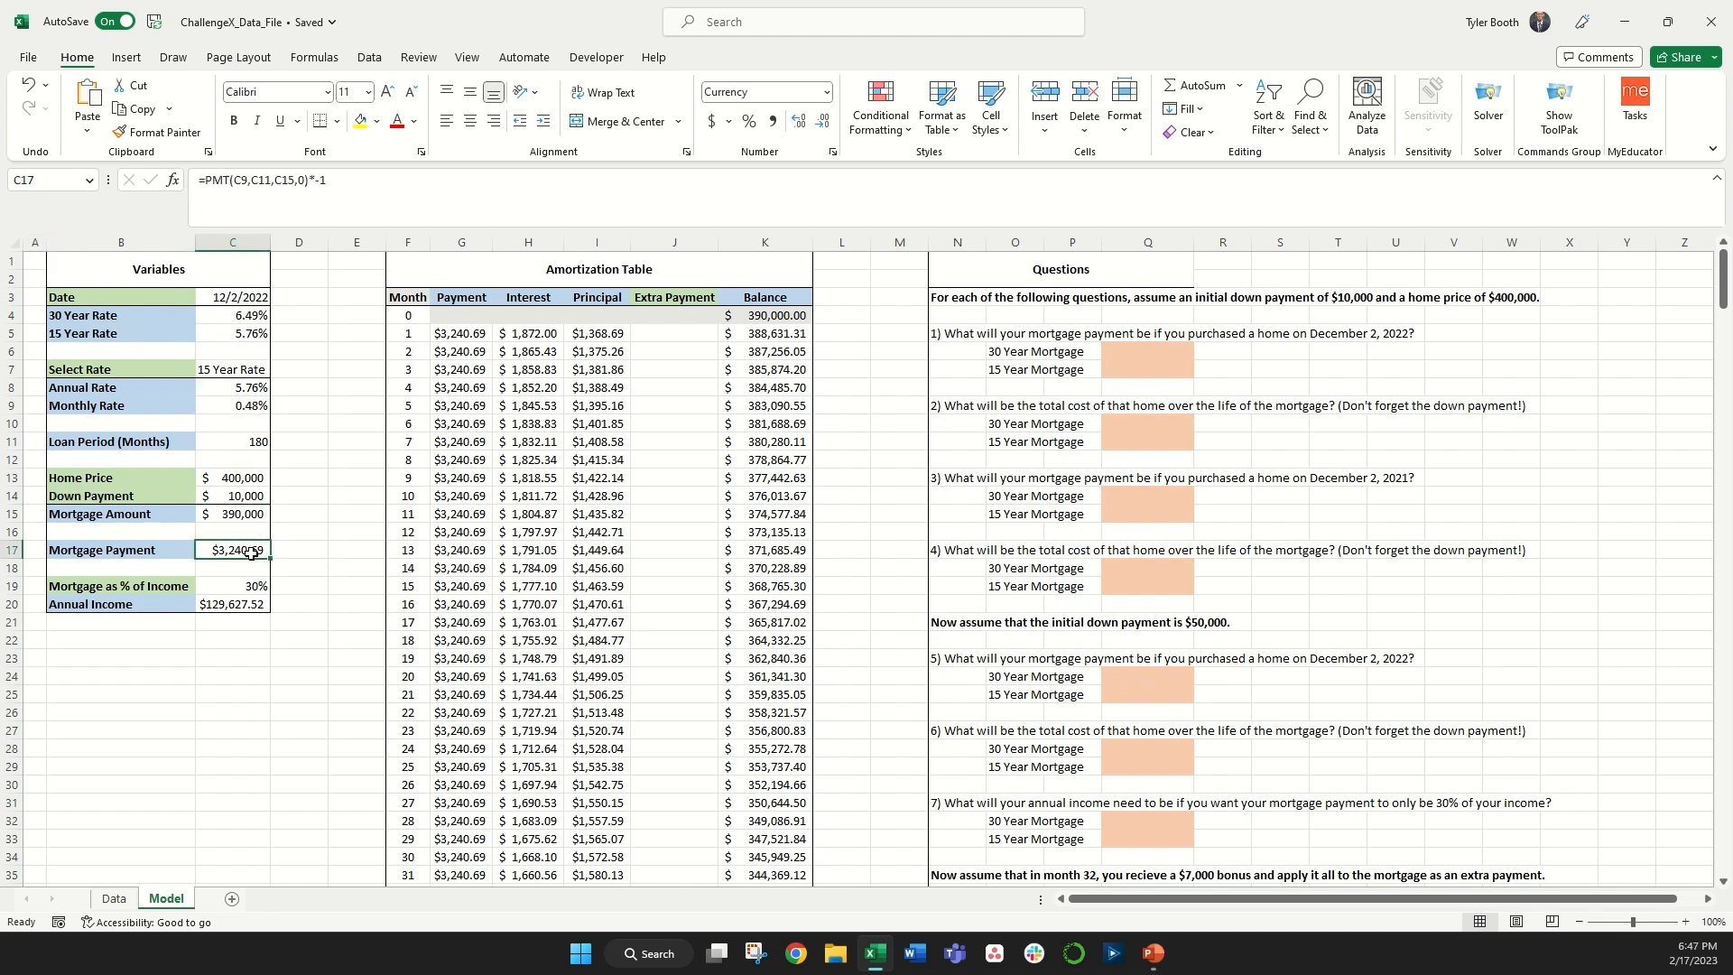
left_click(240, 442)
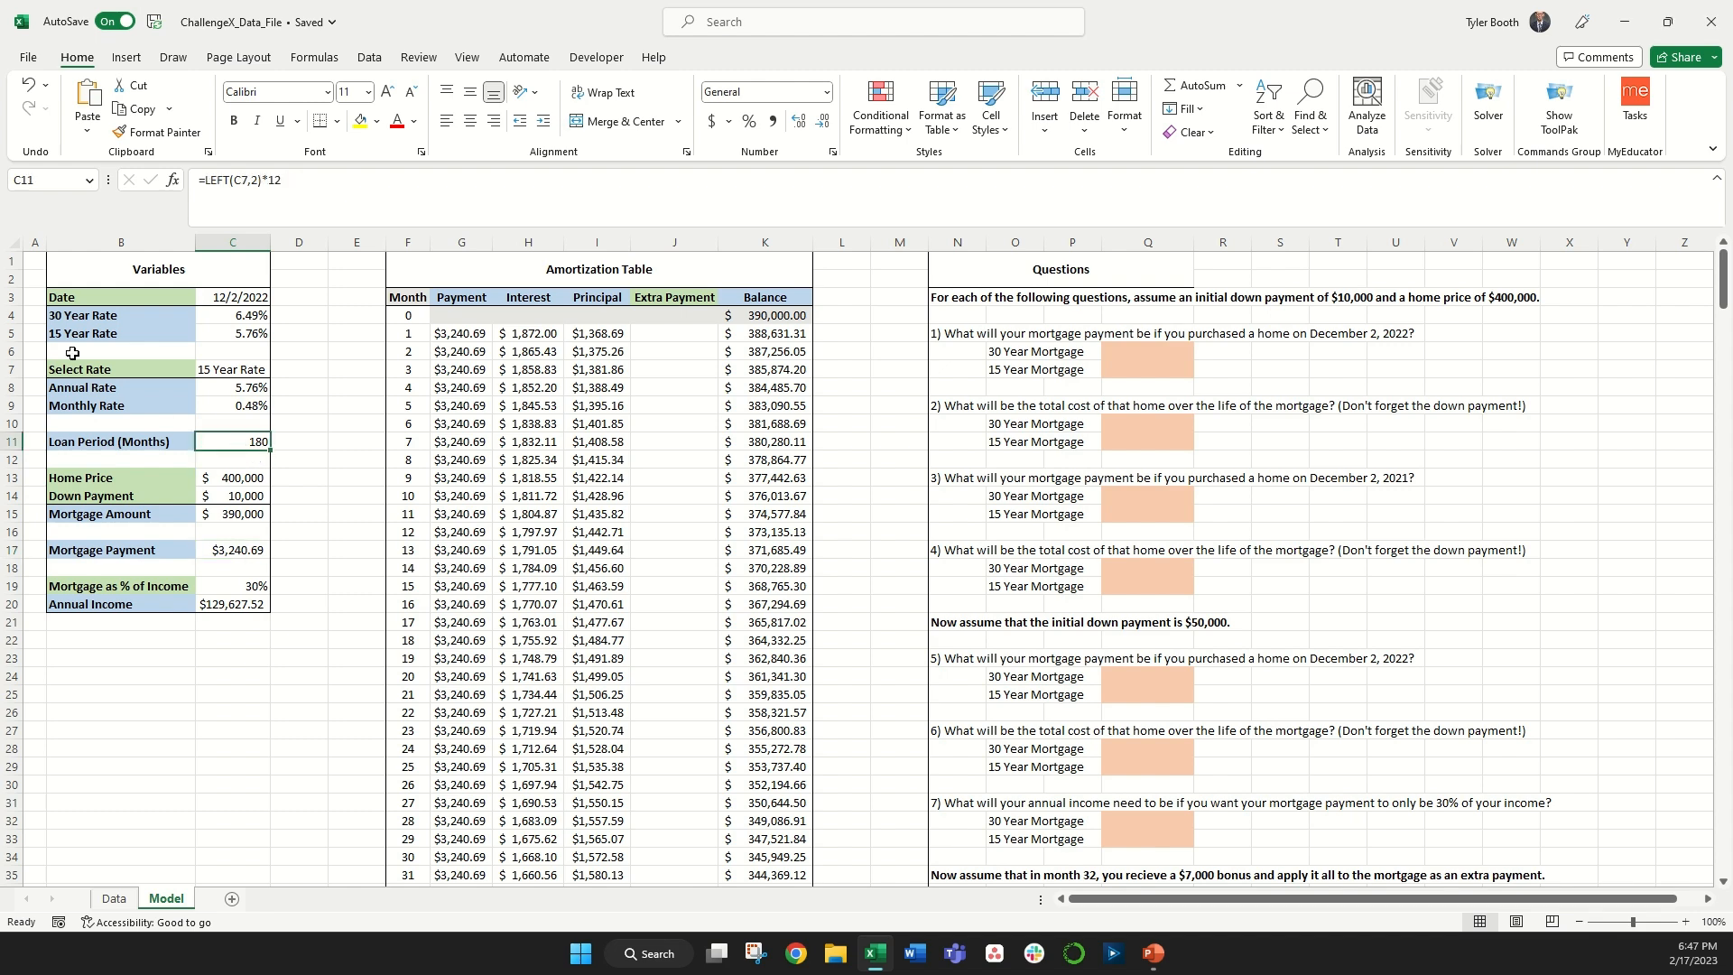
left_click(33, 260)
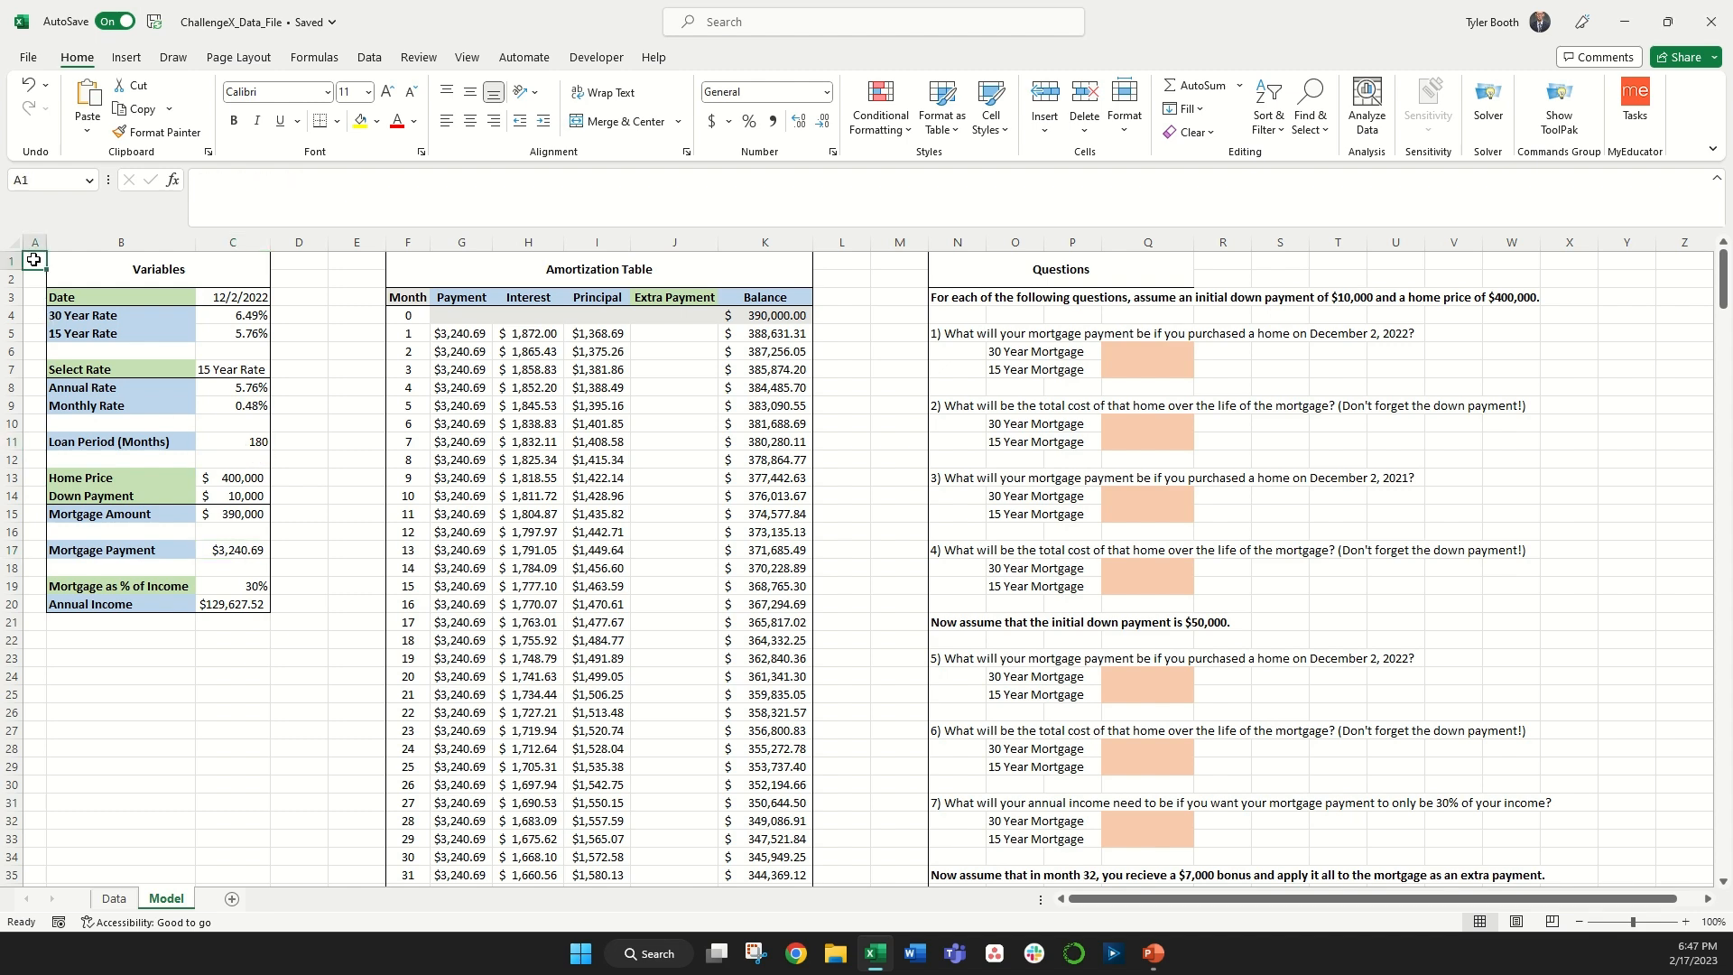